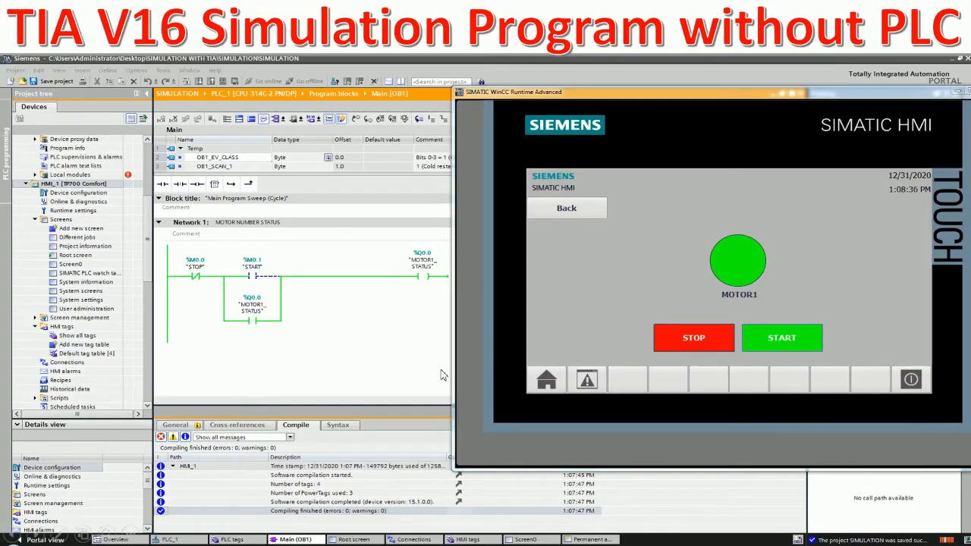
{"action": "right_click", "coordinate": [372, 338]}
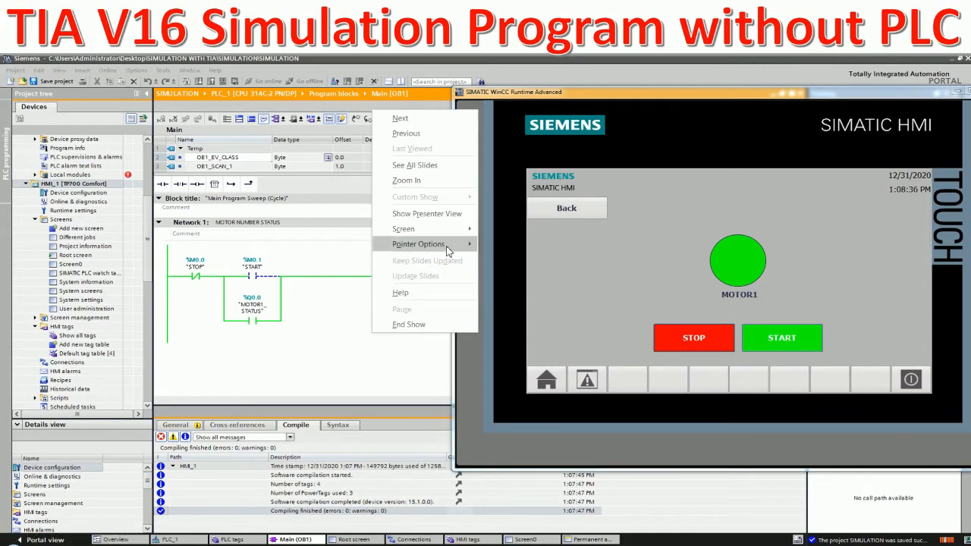
{"action": "mouse_move", "coordinate": [448, 244]}
{"action": "left_click", "coordinate": [503, 242]}
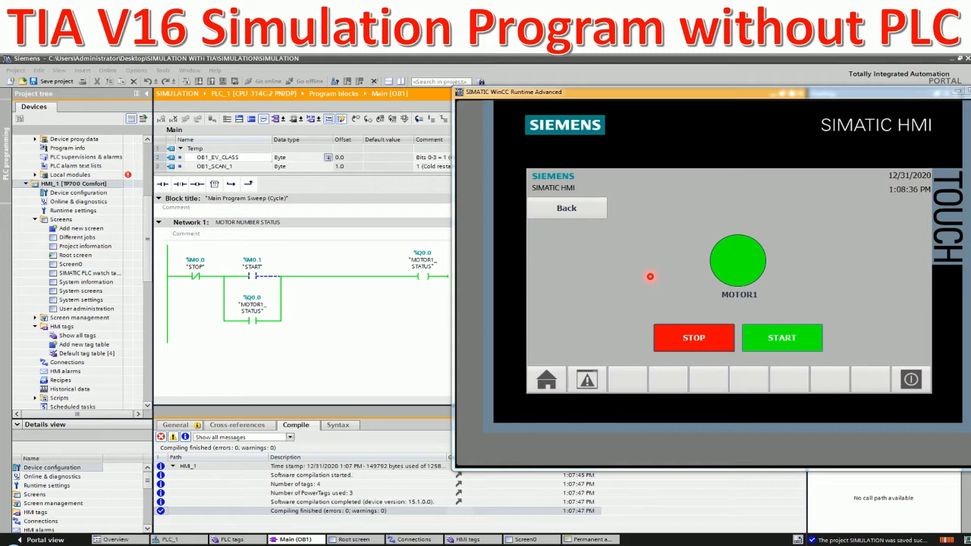
{"action": "key", "text": "Escape"}
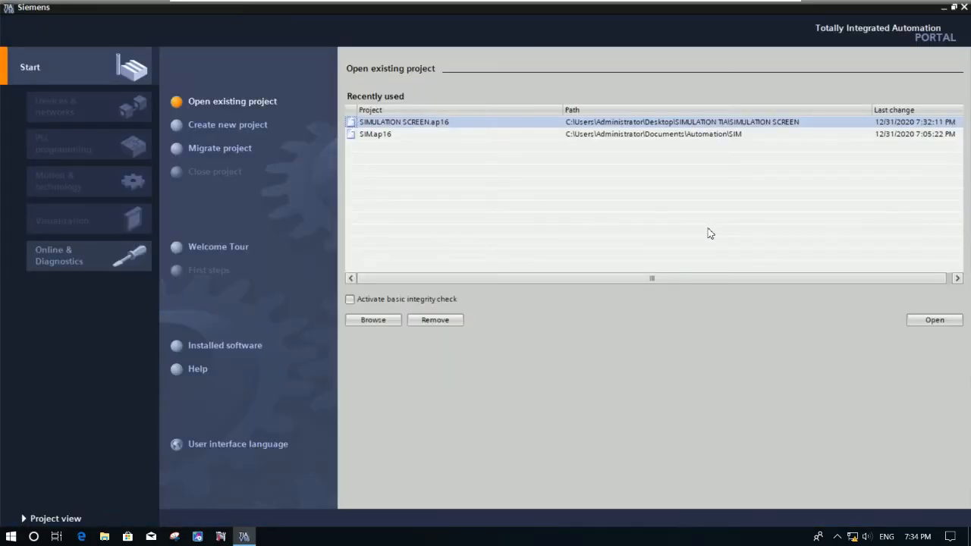
Open the recently used project SIMULATION SCREEN and switch to the project view.
{"action": "left_click", "coordinate": [412, 114]}
{"action": "left_click", "coordinate": [396, 135]}
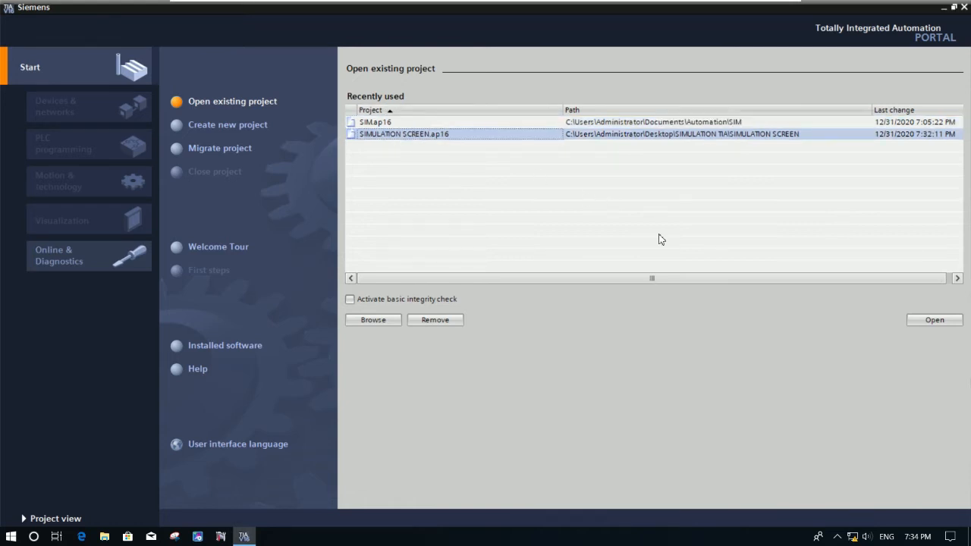
{"action": "left_click", "coordinate": [941, 323]}
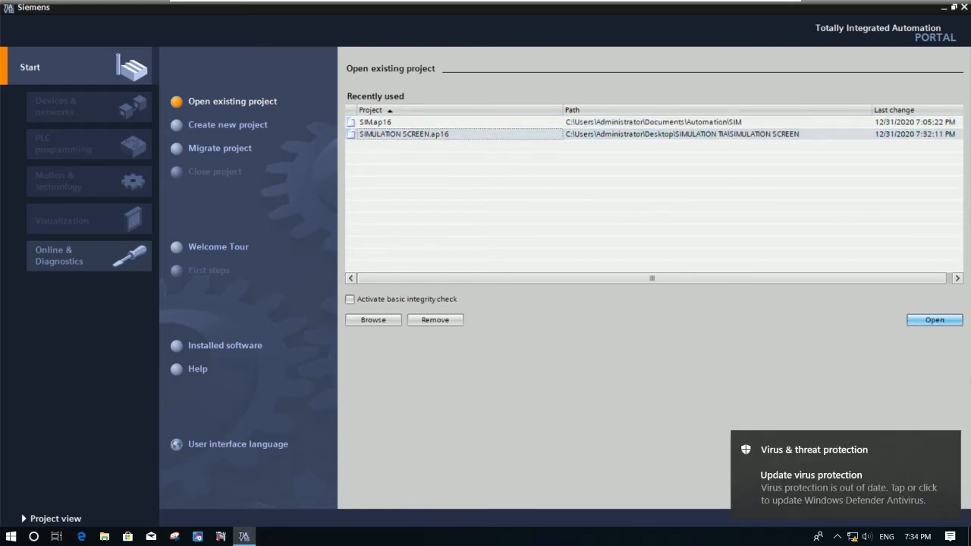
{"action": "left_click", "coordinate": [947, 445]}
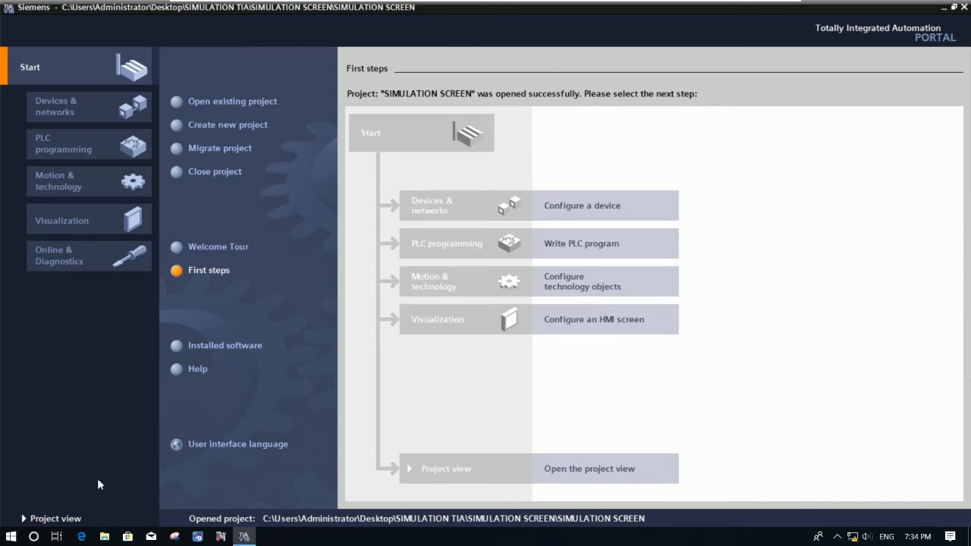
{"action": "left_click", "coordinate": [56, 519]}
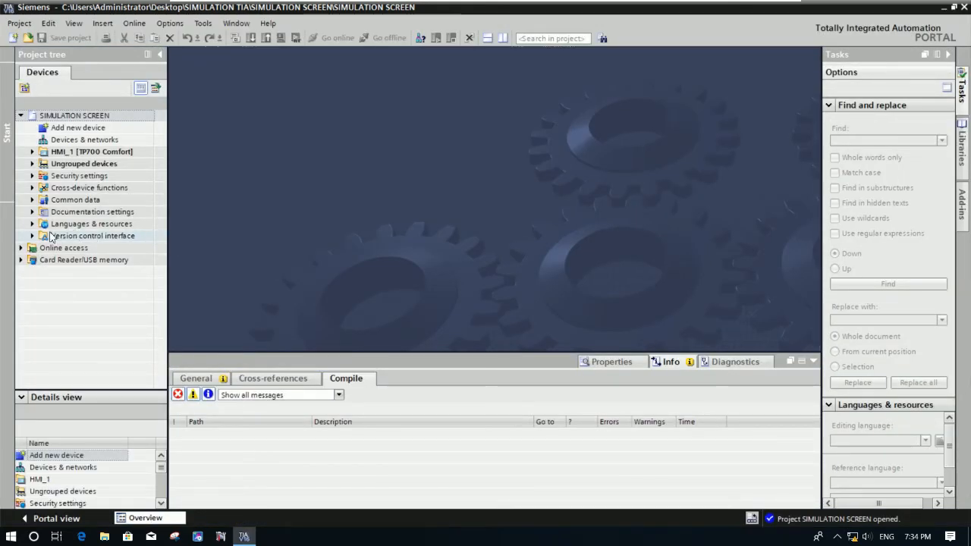
Add a SIMATIC S7-300 controller, CPU 314C-2 PN/DP with article number 6ES7 314-6EH04-0AB0, to the project.
{"action": "left_click", "coordinate": [84, 154]}
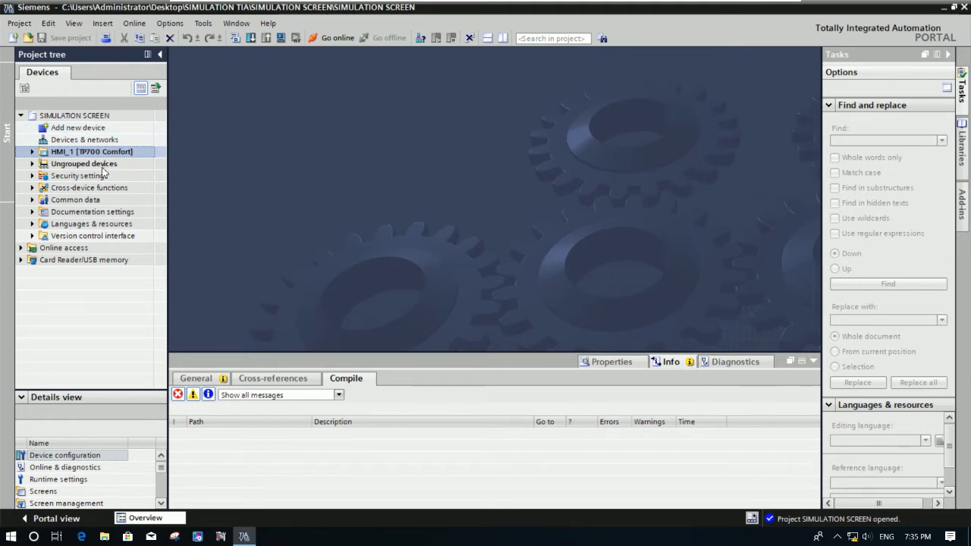
{"action": "double_click", "coordinate": [89, 131]}
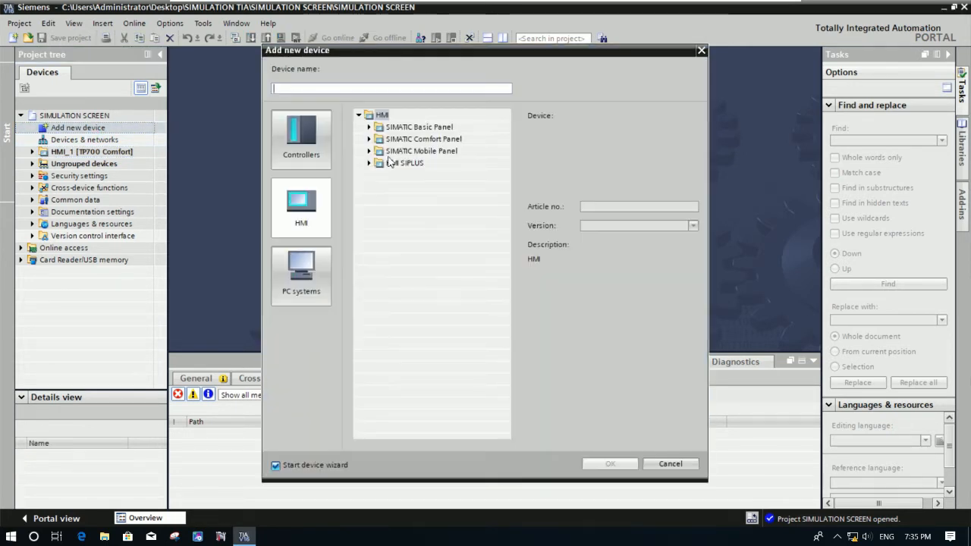
{"action": "left_click", "coordinate": [326, 156]}
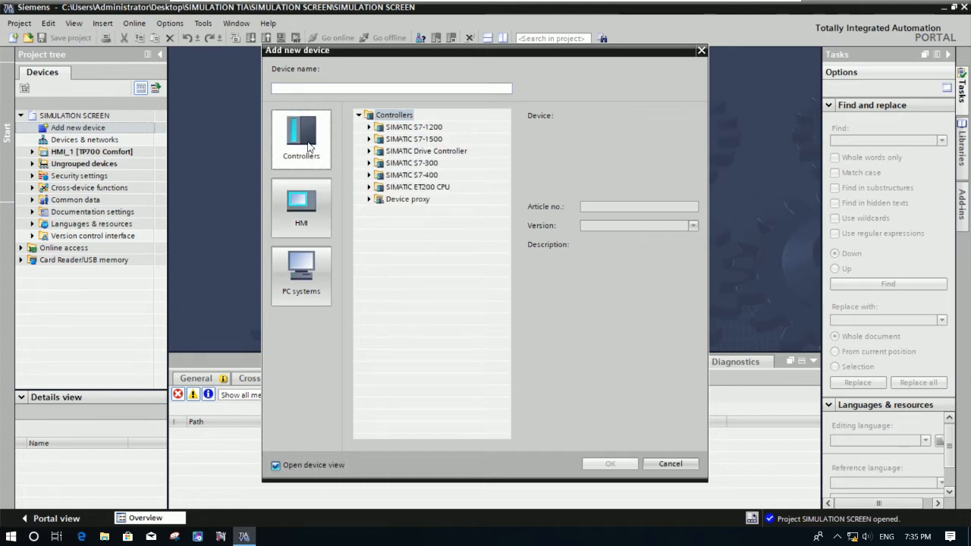
{"action": "left_click", "coordinate": [371, 163]}
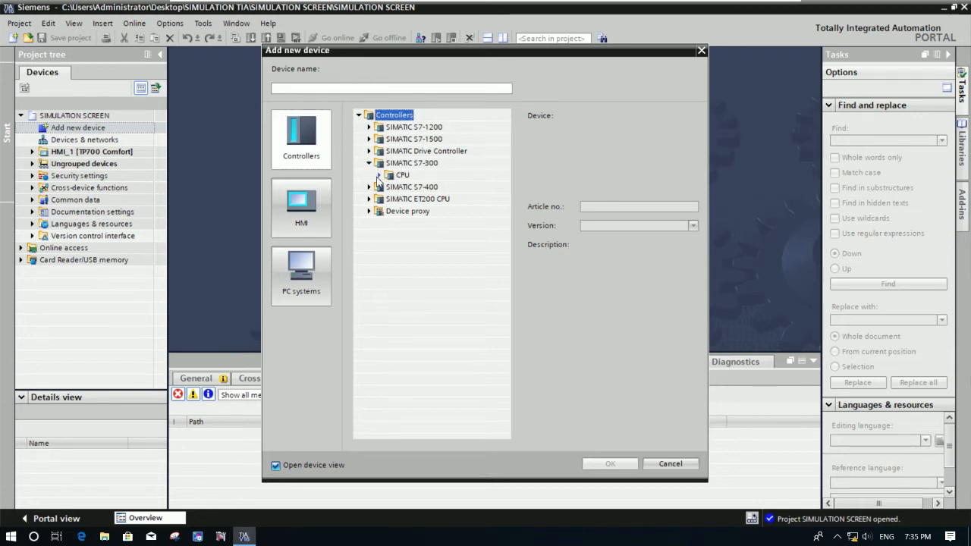
{"action": "left_click", "coordinate": [379, 176]}
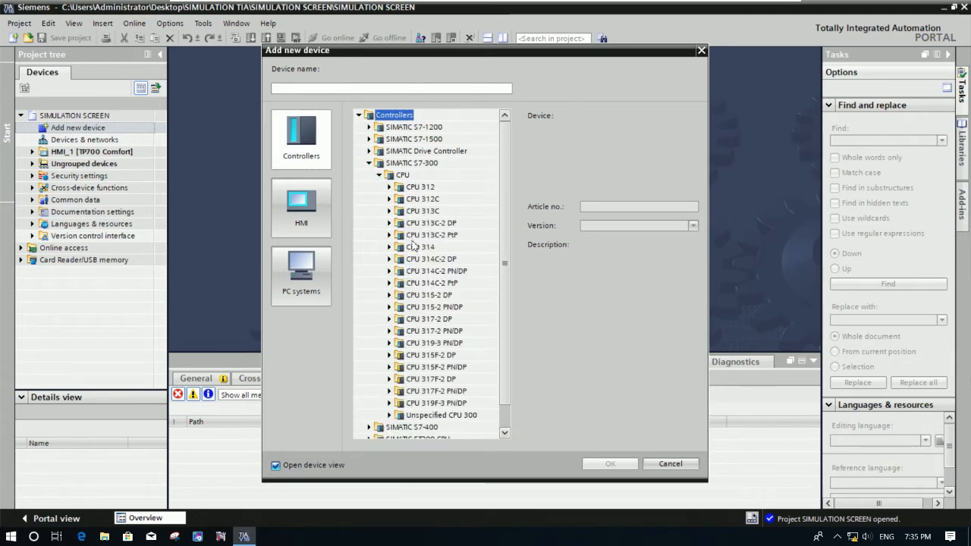
{"action": "left_click", "coordinate": [390, 272]}
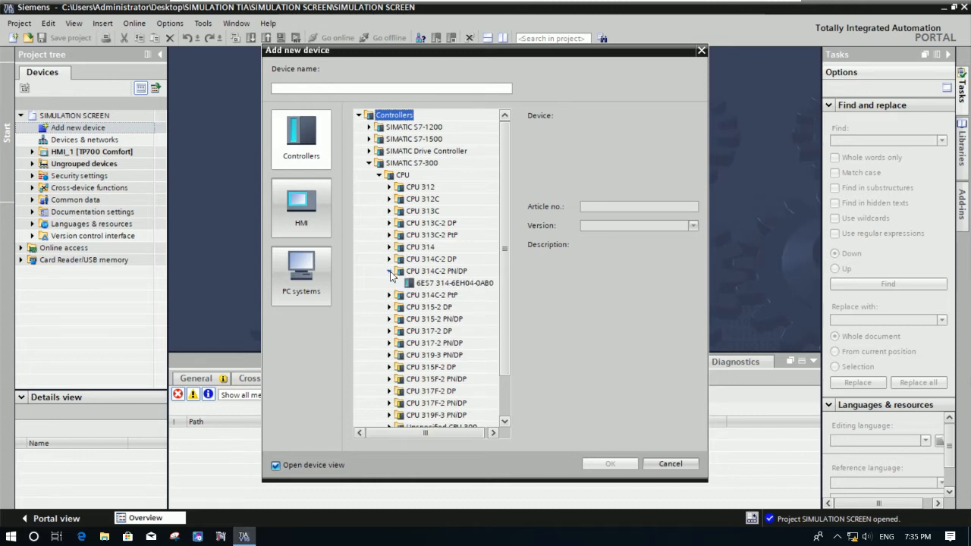
{"action": "left_click", "coordinate": [464, 284]}
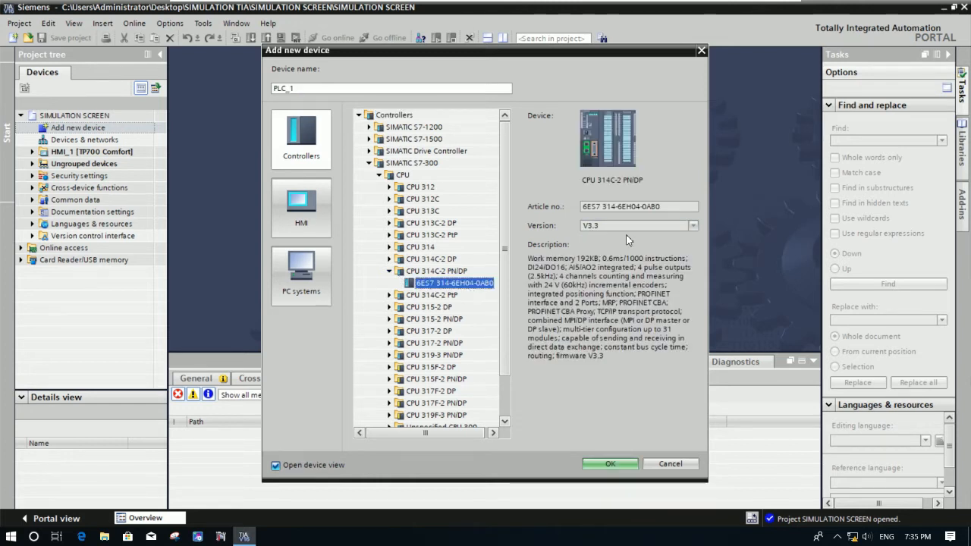
{"action": "left_click", "coordinate": [610, 465]}
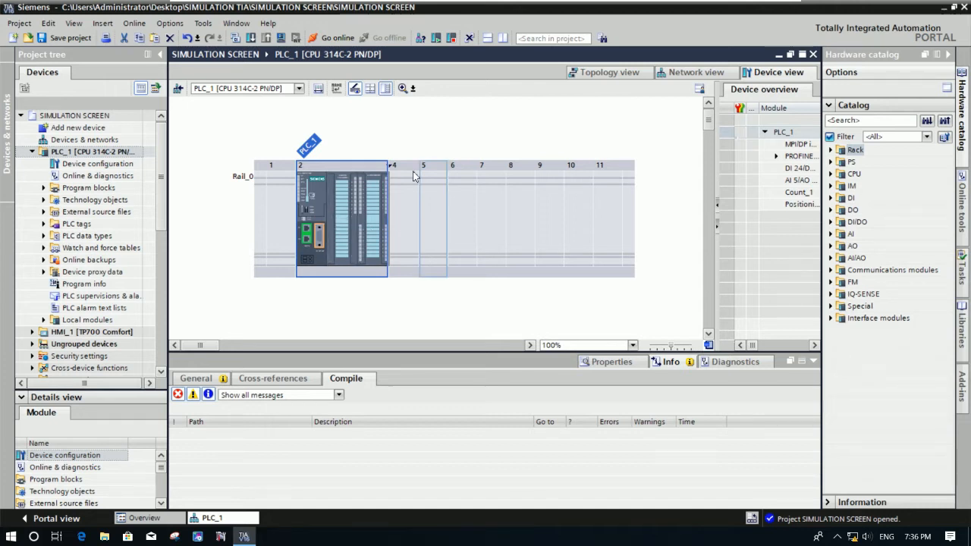
Examine the CPU's properties, including its IO tags and the DI 24/DO 16 and AI 5/AO 2 settings.
{"action": "left_click", "coordinate": [597, 269]}
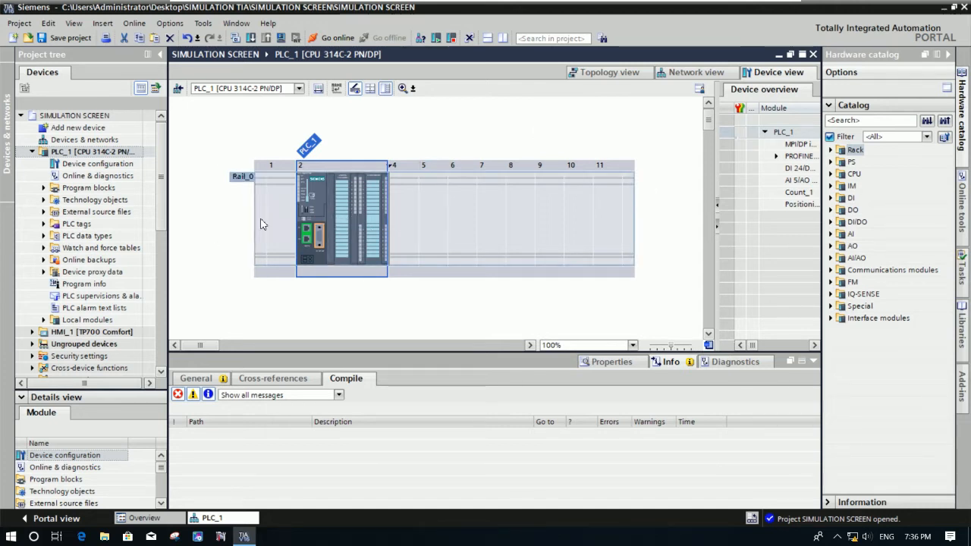
{"action": "right_click", "coordinate": [321, 200]}
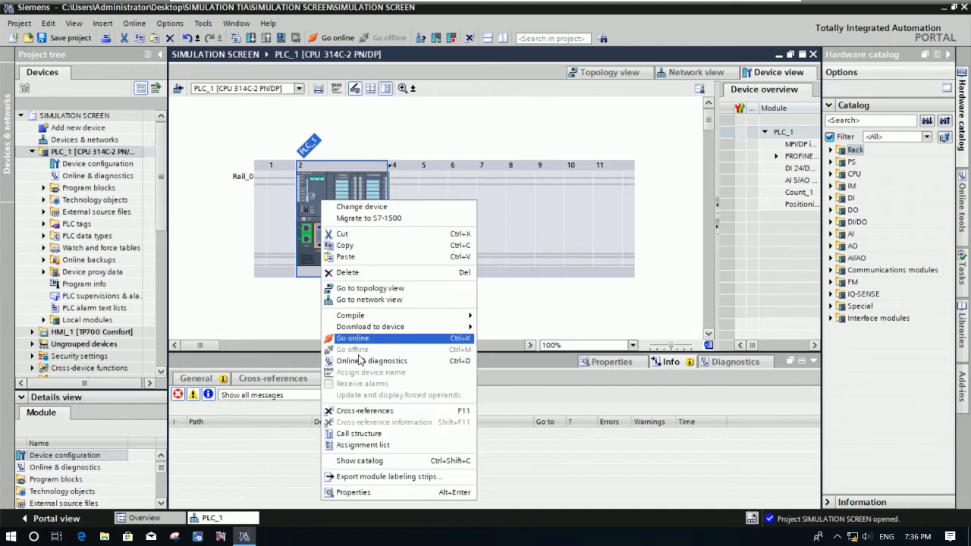
{"action": "left_click", "coordinate": [365, 493]}
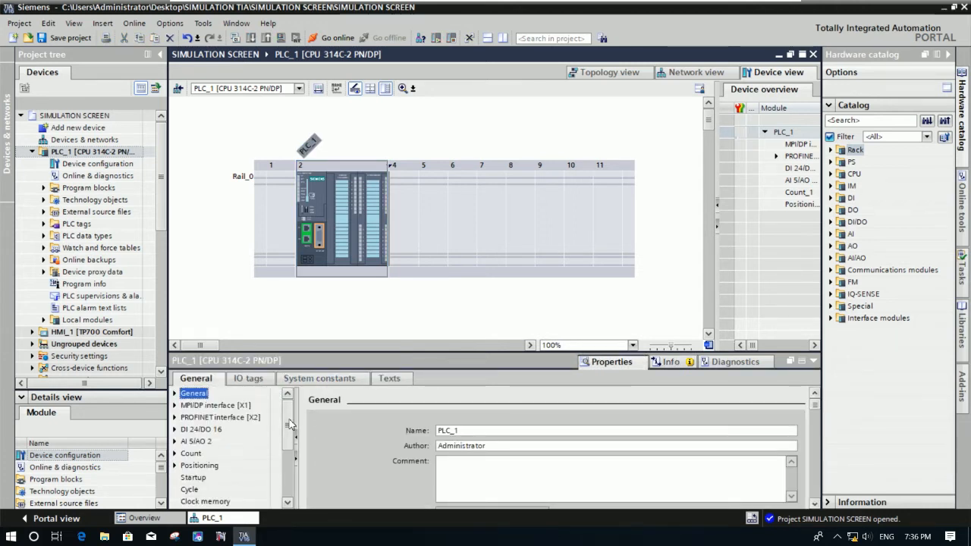
{"action": "left_click", "coordinate": [248, 378]}
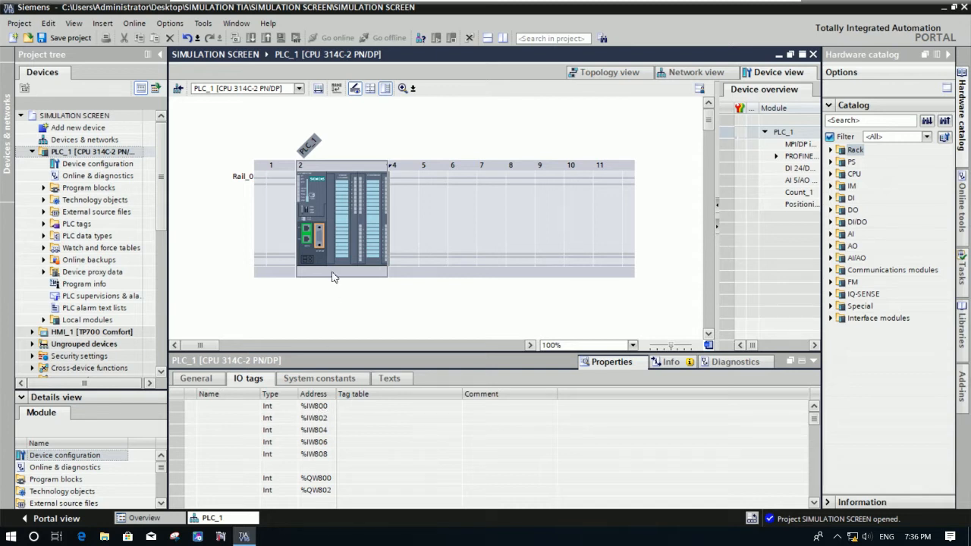
{"action": "left_click", "coordinate": [221, 382]}
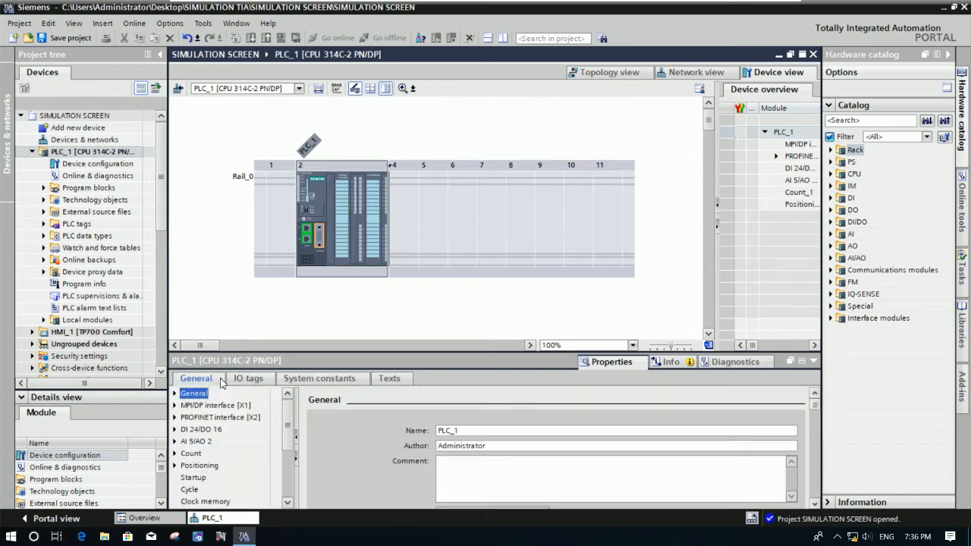
{"action": "left_click", "coordinate": [203, 430]}
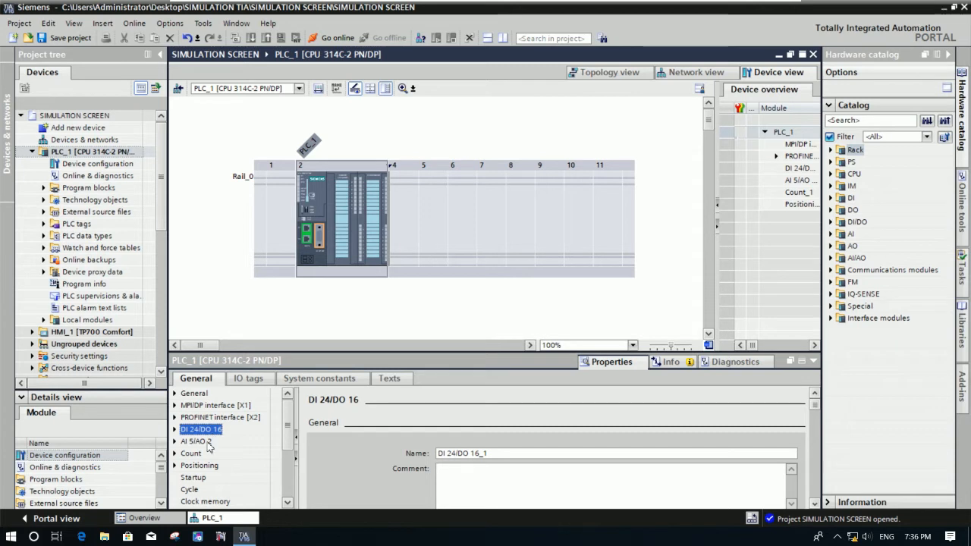
{"action": "left_click", "coordinate": [199, 442]}
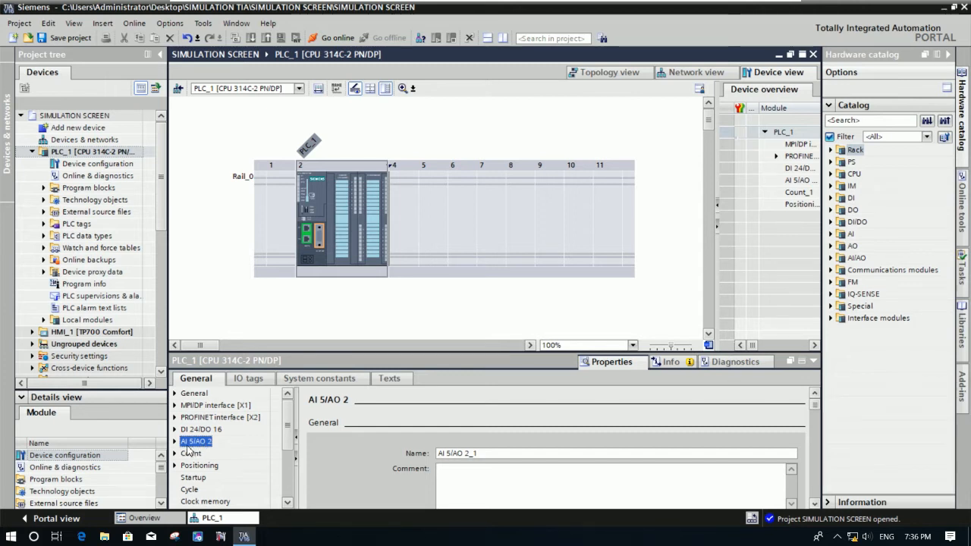
Open the table showing all PLC tags of PLC_1.
{"action": "mouse_move", "coordinate": [161, 218]}
{"action": "left_mouse_down"}
{"action": "mouse_move", "coordinate": [168, 244]}
{"action": "mouse_move", "coordinate": [165, 201]}
{"action": "left_mouse_up"}
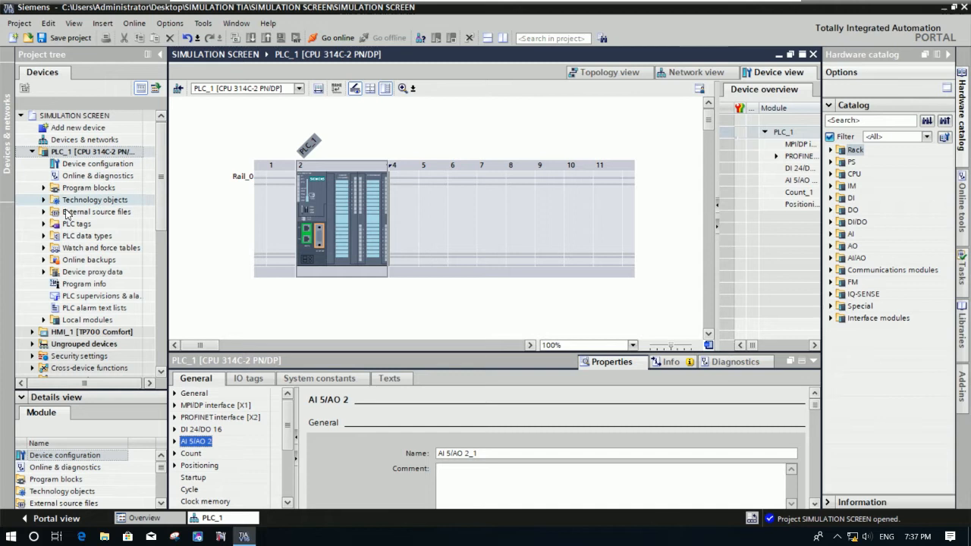
{"action": "left_click", "coordinate": [44, 224]}
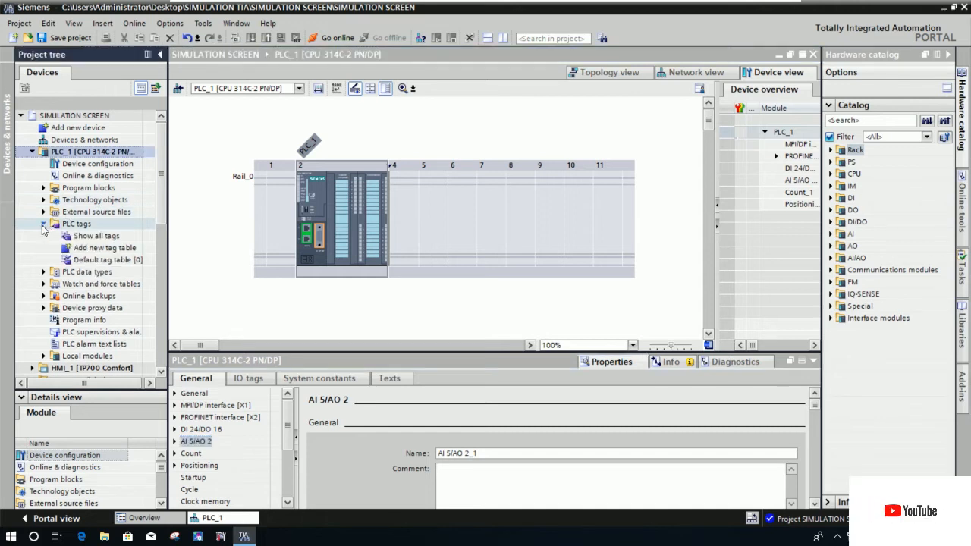
{"action": "left_click", "coordinate": [165, 243]}
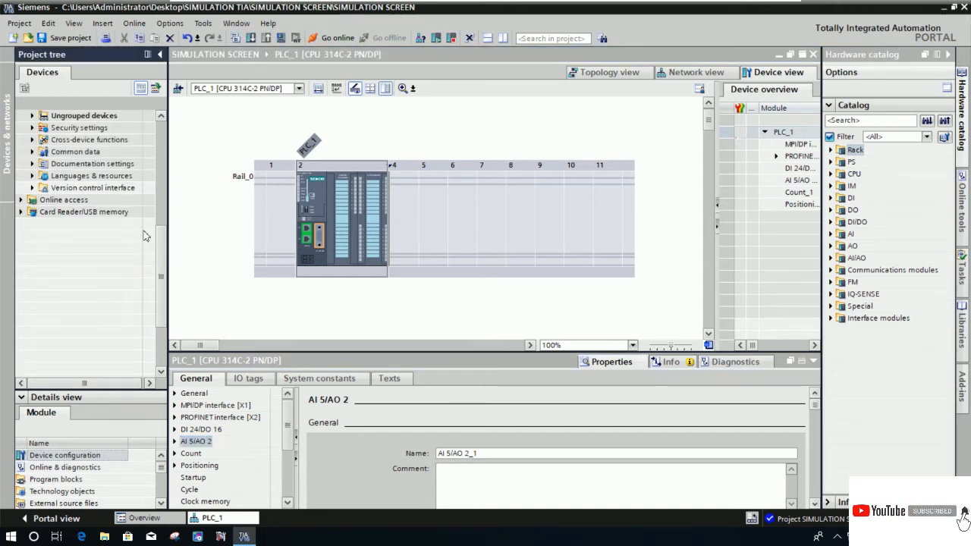
{"action": "left_click_drag", "start_coordinate": [161, 231], "coordinate": [162, 163]}
{"action": "left_click", "coordinate": [96, 164]}
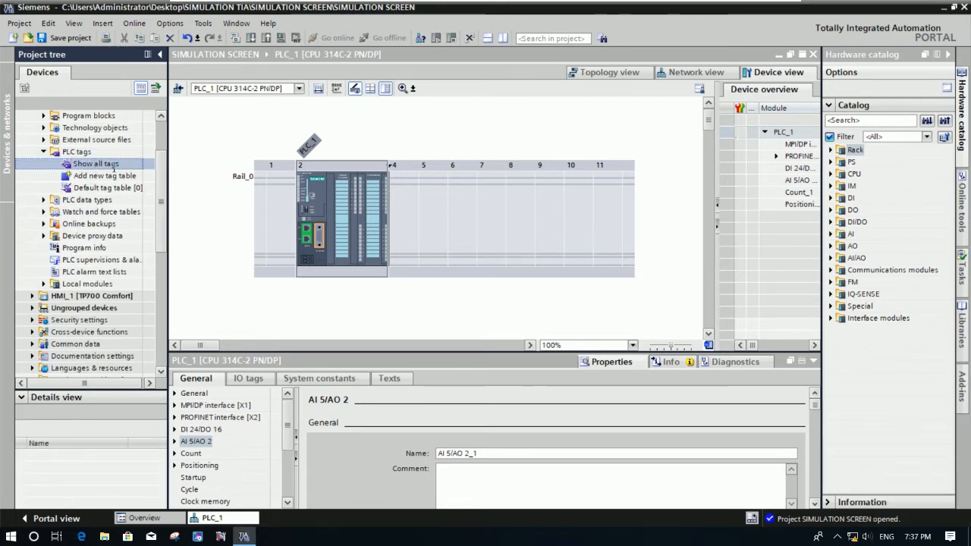
{"action": "left_click", "coordinate": [95, 166]}
{"action": "left_click", "coordinate": [139, 163]}
{"action": "left_click", "coordinate": [127, 141]}
{"action": "double_click", "coordinate": [103, 165]}
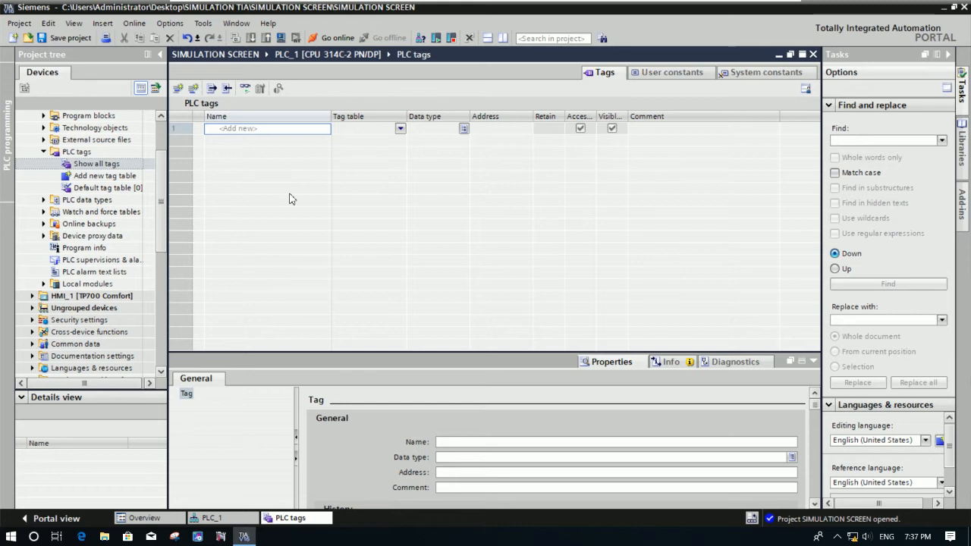
Add a PLC tag named STOP and set its address to %M0.0 using operand identifier M.
{"action": "type", "text": "STOP"}
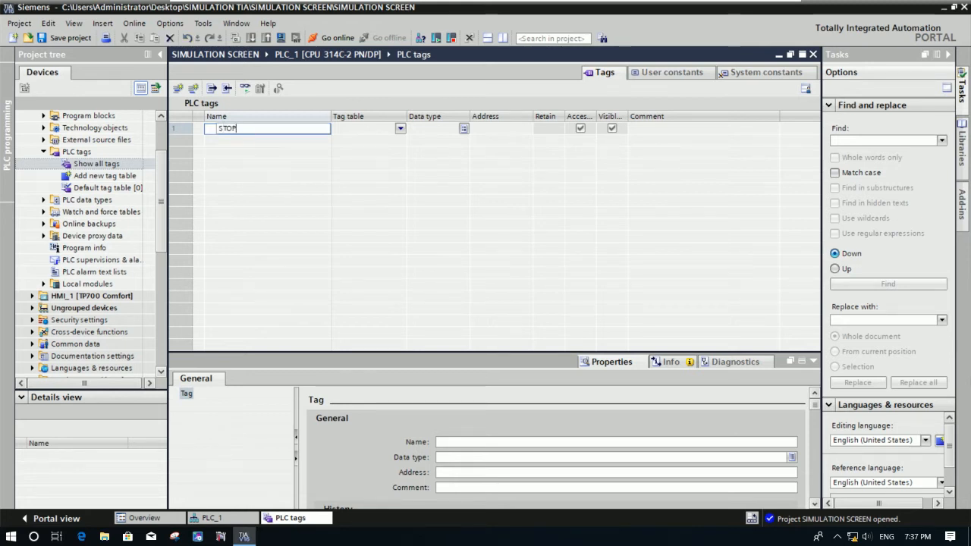
{"action": "key", "text": "Return"}
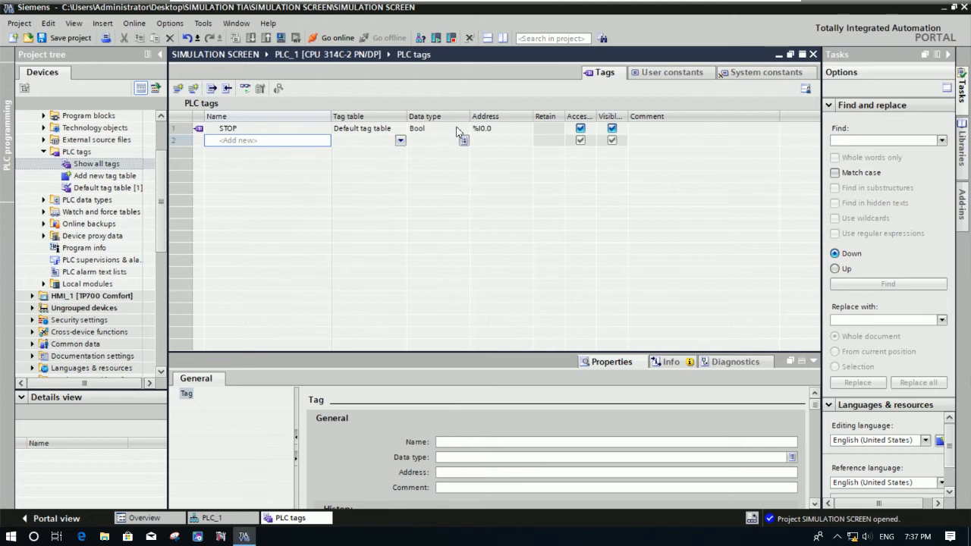
{"action": "left_click", "coordinate": [516, 129]}
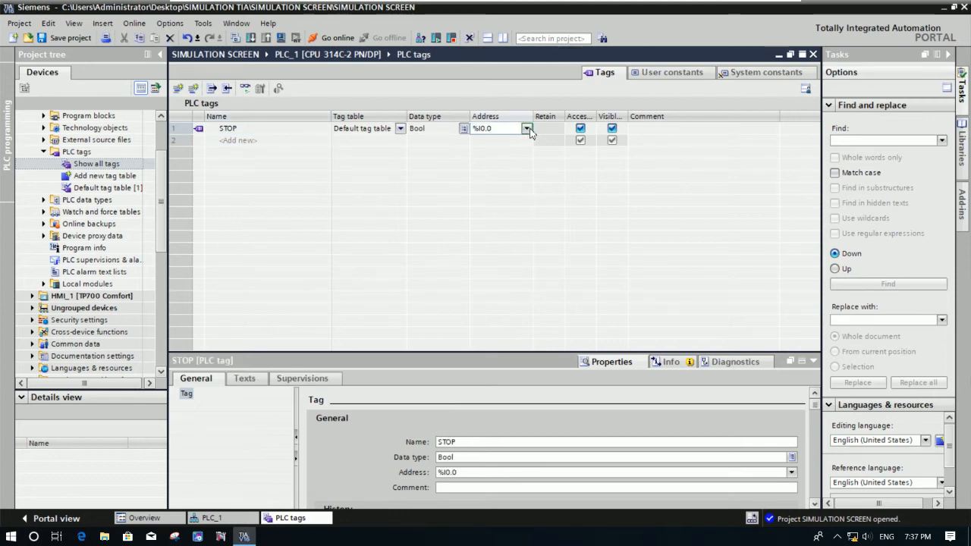
{"action": "left_click", "coordinate": [526, 129]}
{"action": "left_click", "coordinate": [617, 148]}
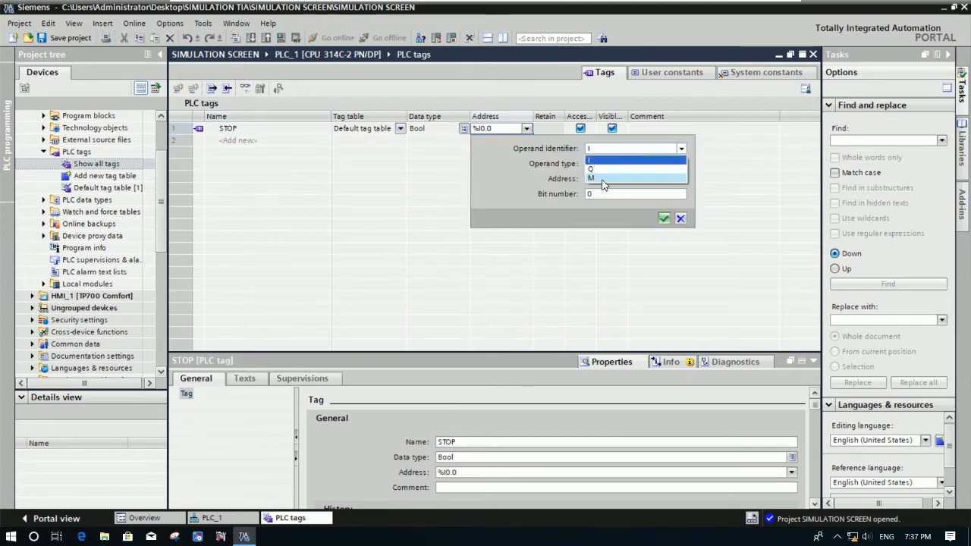
{"action": "left_click", "coordinate": [605, 182]}
{"action": "left_click", "coordinate": [664, 219]}
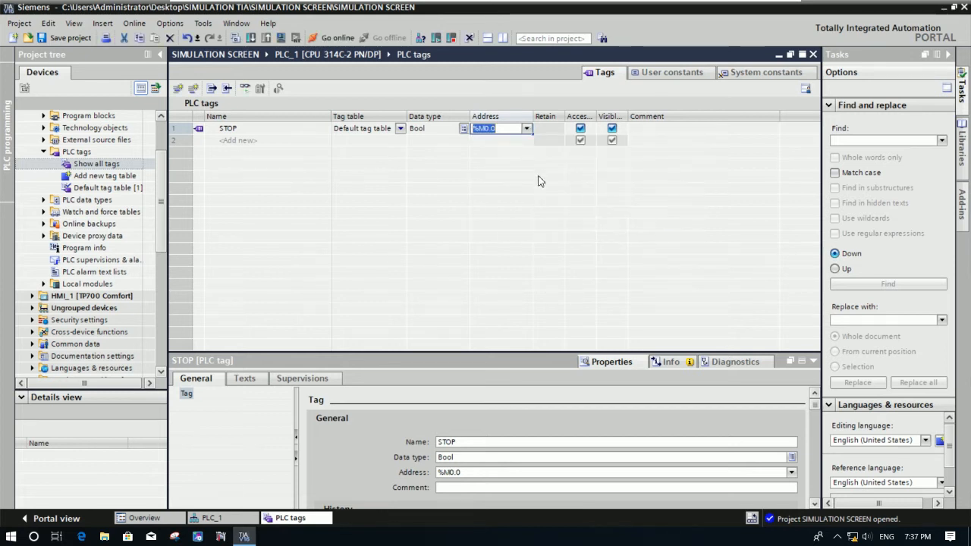
Enter the comment STOP COMMAND for the STOP tag and select the next empty tag row.
{"action": "left_click", "coordinate": [645, 131]}
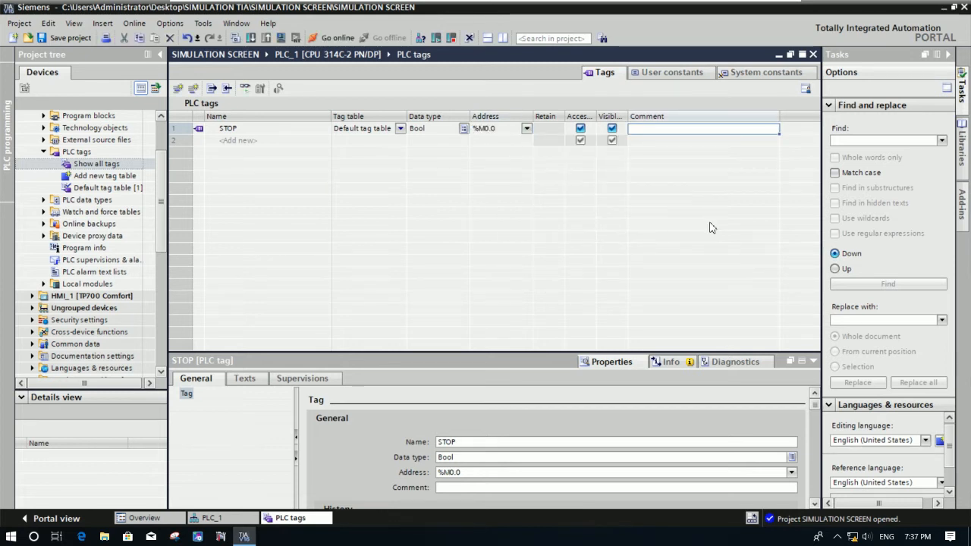
{"action": "type", "text": "STOP COMMAND"}
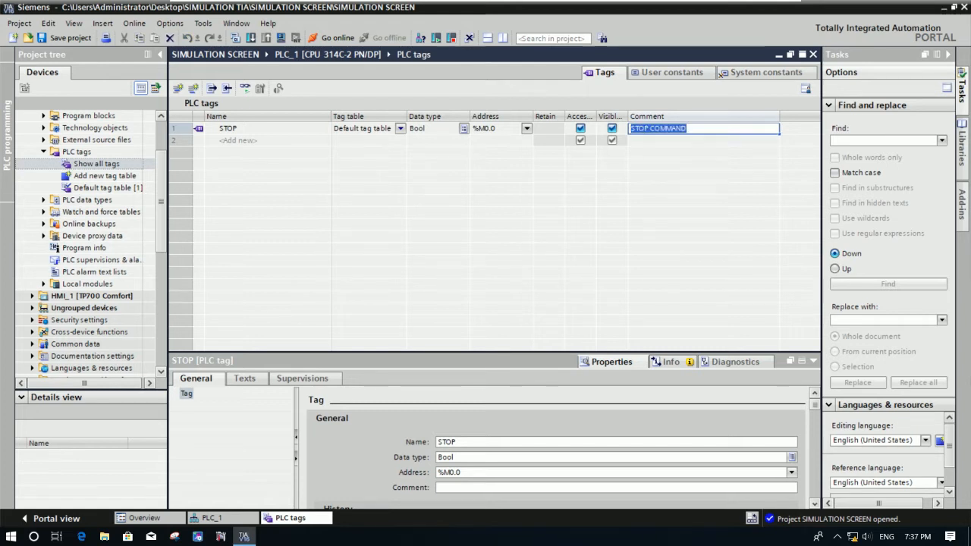
{"action": "key", "text": "Return"}
{"action": "left_click", "coordinate": [297, 144]}
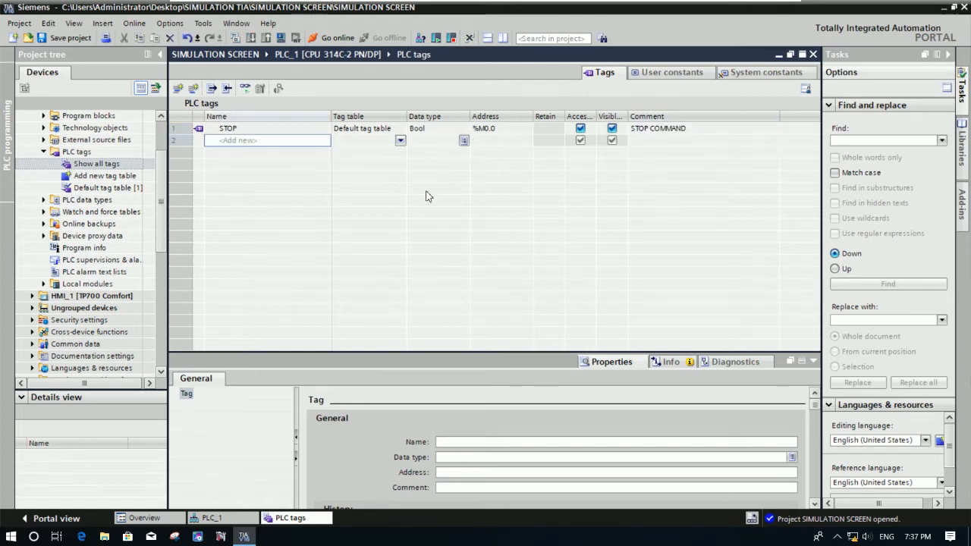
Add a PLC tag named START at %M0.1 and enter START COMMAND as its comment.
{"action": "type", "text": "START"}
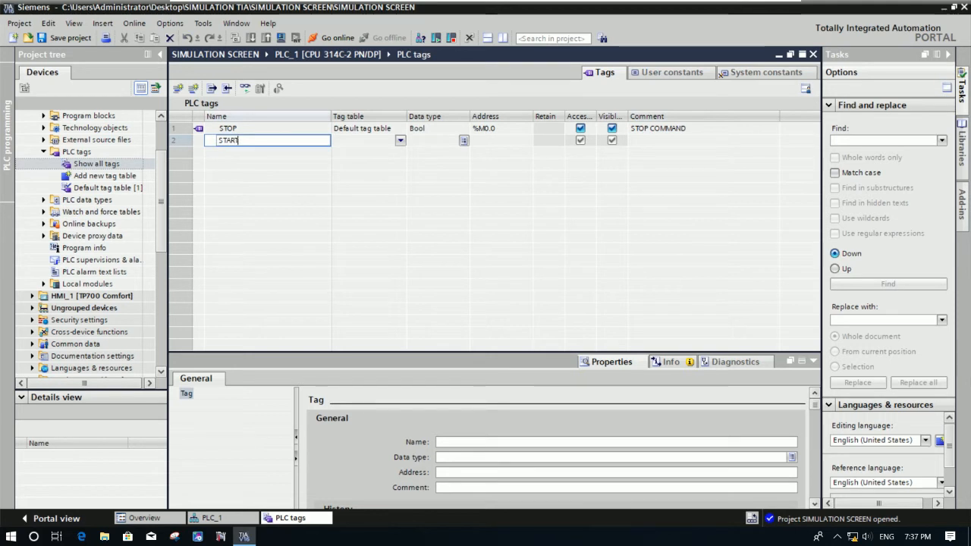
{"action": "key", "text": "Return"}
{"action": "left_click", "coordinate": [654, 143]}
{"action": "type", "text": "S"}
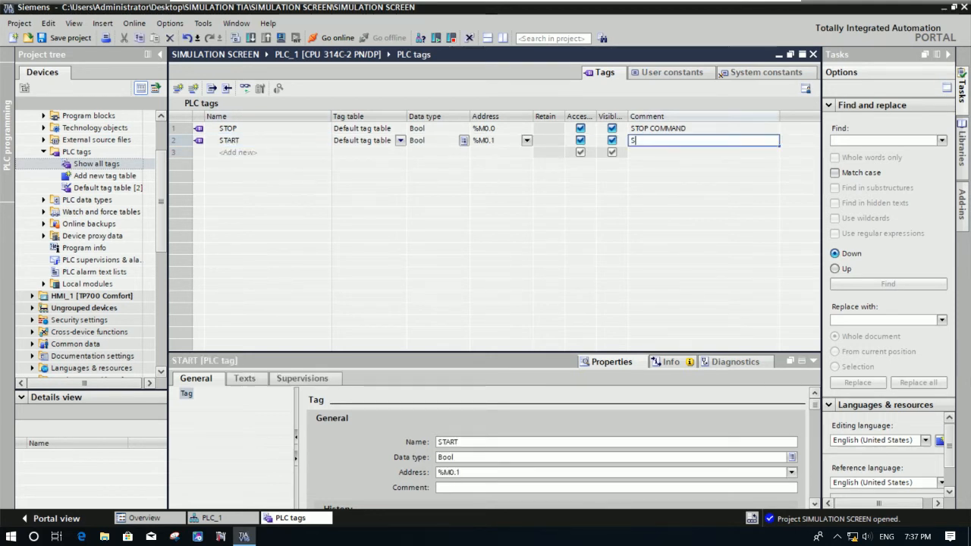
{"action": "type", "text": "TART COMMAND"}
{"action": "key", "text": "Return"}
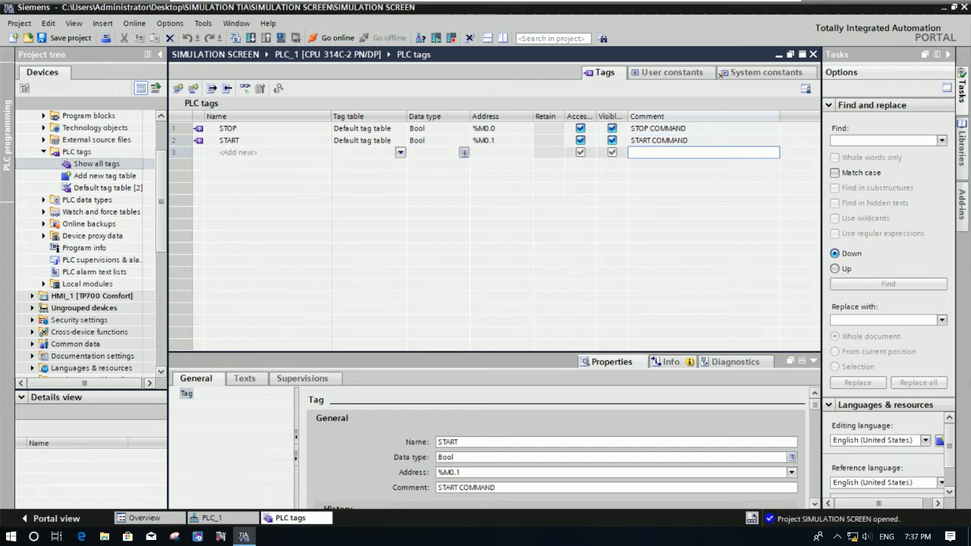
Add a PLC tag named MOTOR1 in the next empty row and set its address to %Q0.0.
{"action": "left_click", "coordinate": [276, 154]}
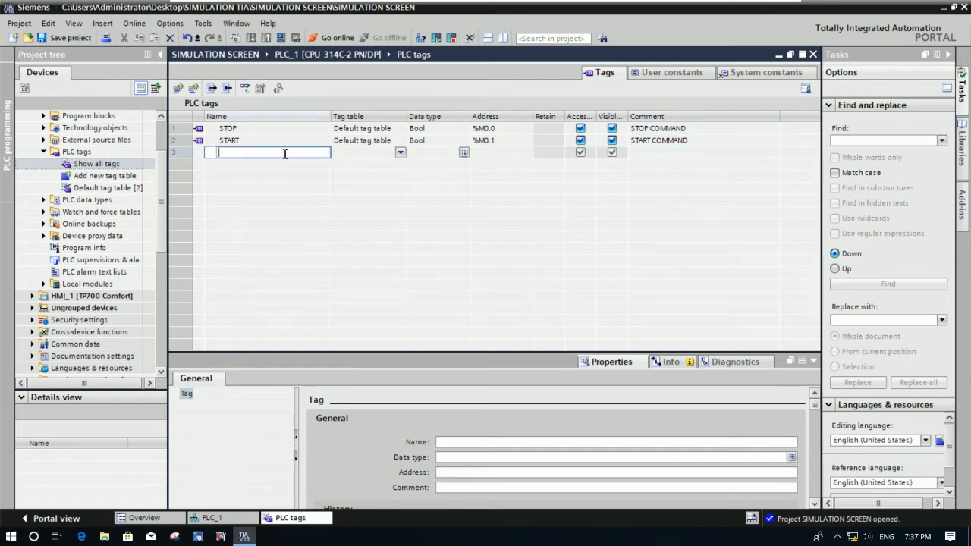
{"action": "type", "text": "MOT"}
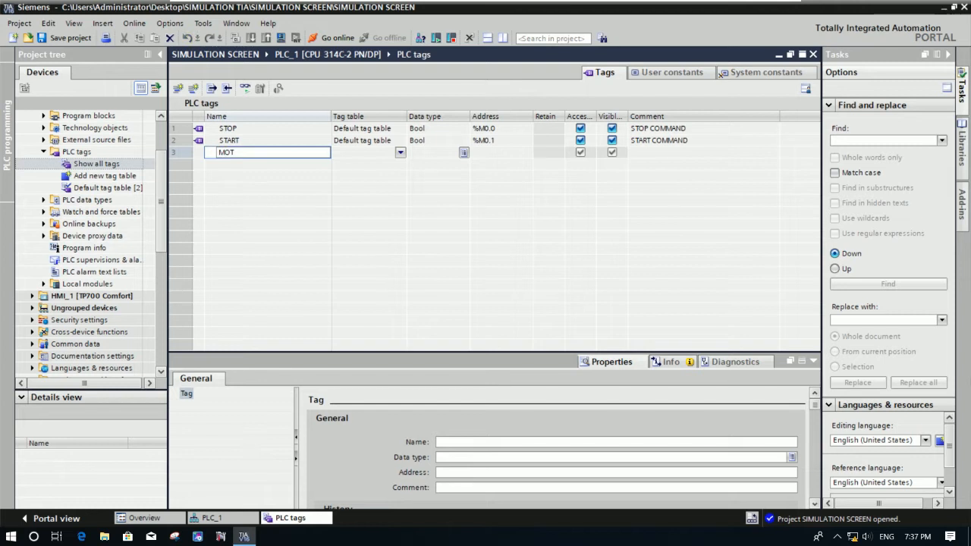
{"action": "type", "text": "OR1"}
{"action": "key", "text": "Return"}
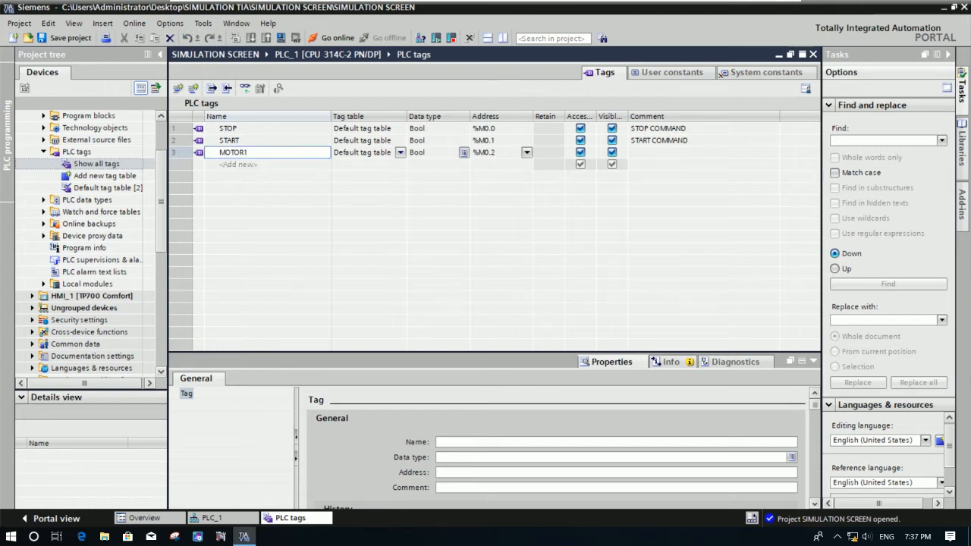
{"action": "left_click", "coordinate": [504, 152]}
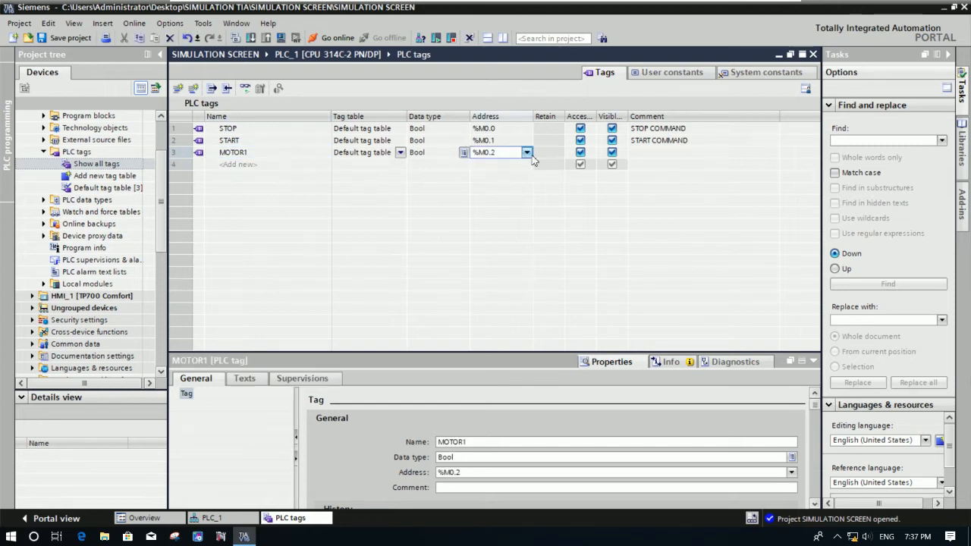
{"action": "left_click", "coordinate": [527, 153]}
{"action": "left_click", "coordinate": [607, 175]}
{"action": "left_click", "coordinate": [605, 194]}
{"action": "left_click_drag", "start_coordinate": [626, 218], "coordinate": [547, 224]}
{"action": "type", "text": "0"}
{"action": "left_click", "coordinate": [662, 244]}
Enter MOTOR1 STATUS as the comment for the MOTOR1 tag.
{"action": "key", "text": "Tab"}
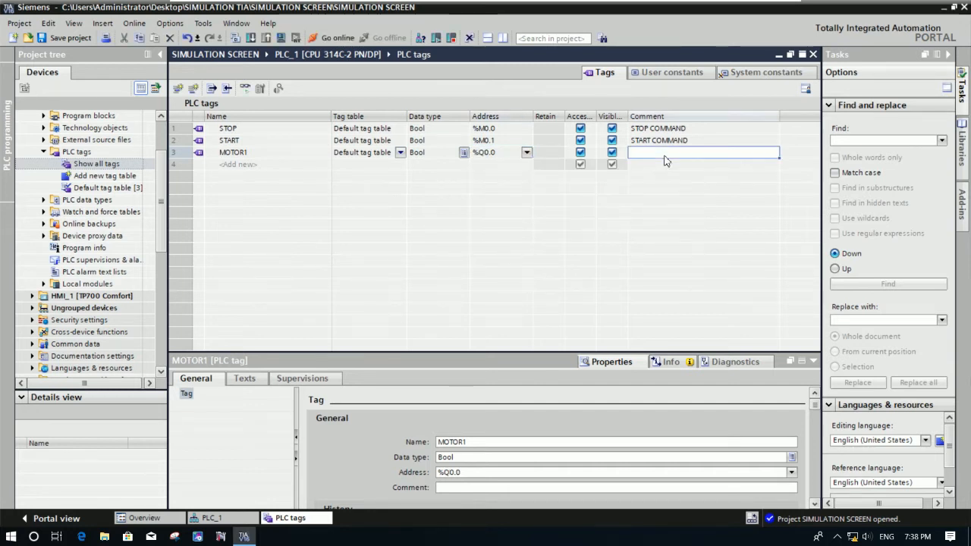
{"action": "type", "text": "MOTO"}
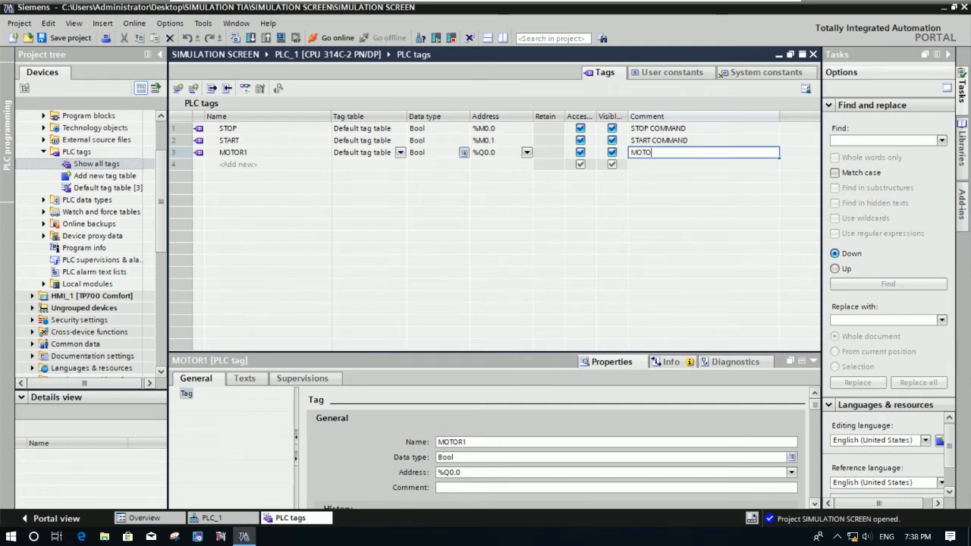
{"action": "type", "text": "R1 STATUS"}
{"action": "key", "text": "Return"}
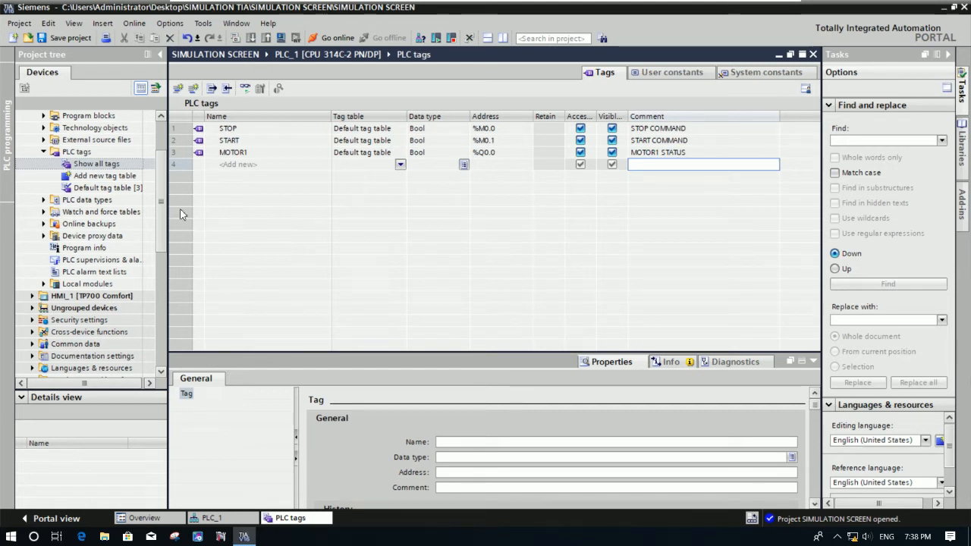
Open the Main [OB1] block from the program blocks of PLC_1.
{"action": "scroll", "coordinate": [161, 189], "scroll_direction": "up", "scroll_amount": 1}
{"action": "scroll", "coordinate": [161, 188], "scroll_direction": "up", "scroll_amount": 1}
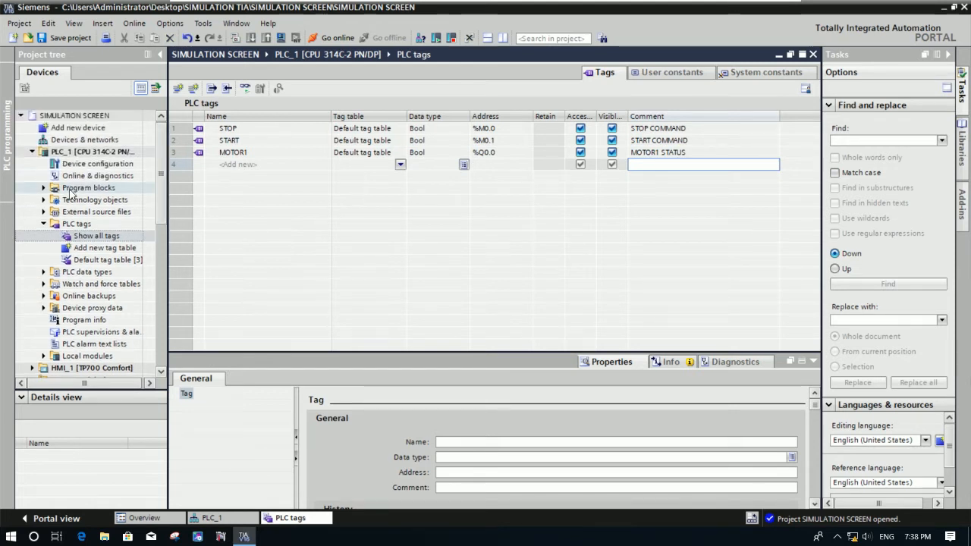
{"action": "left_click", "coordinate": [44, 188]}
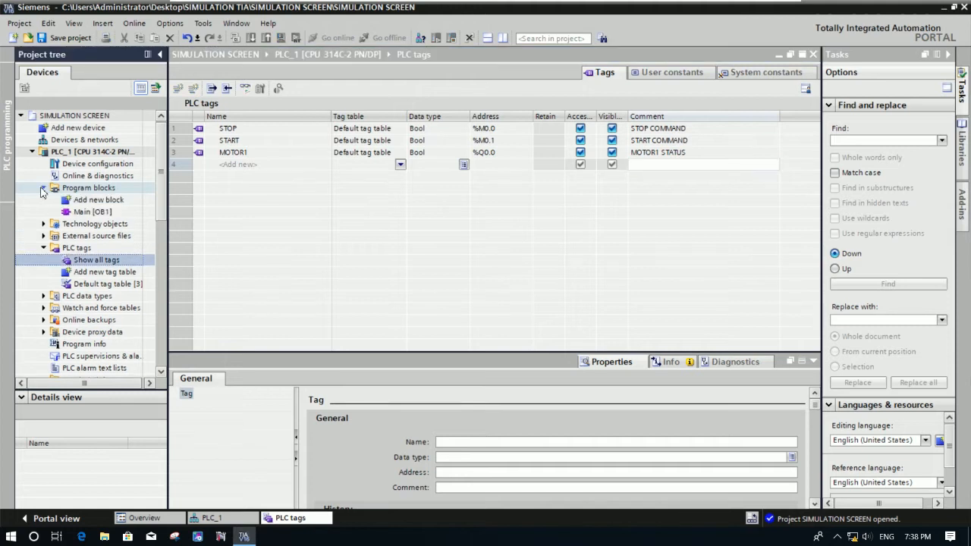
{"action": "left_click", "coordinate": [93, 214]}
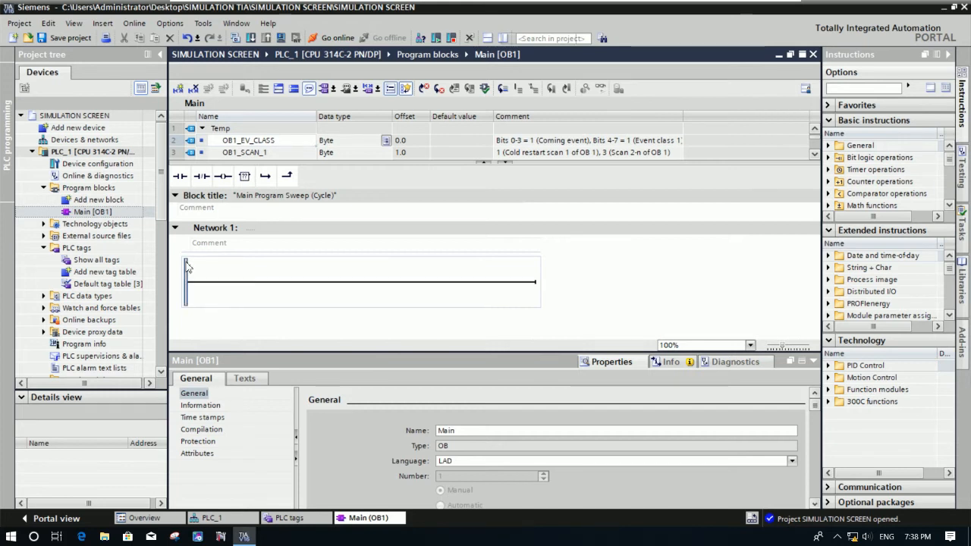
Insert a normally closed contact, a normally open contact and an output coil in series in Network 1.
{"action": "left_click", "coordinate": [199, 177]}
{"action": "left_click", "coordinate": [181, 179]}
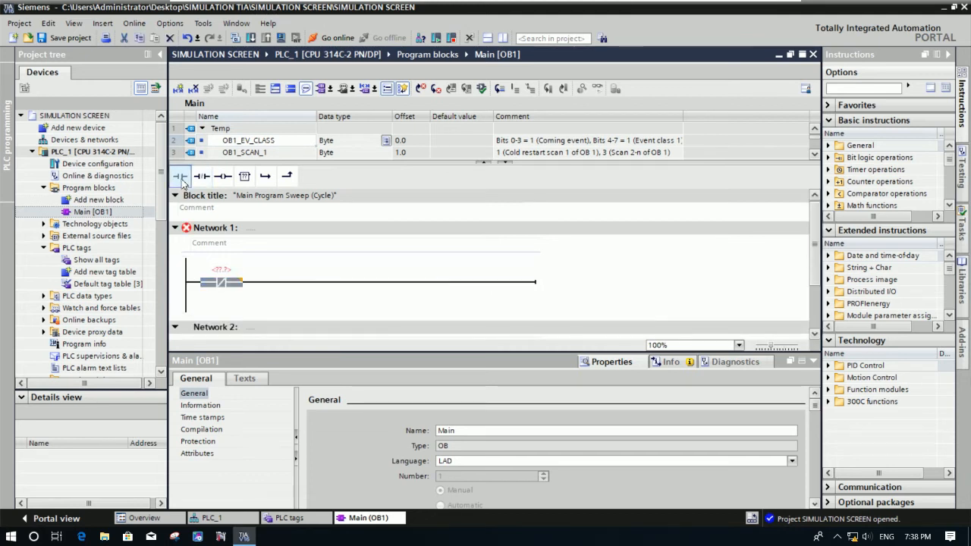
{"action": "left_click", "coordinate": [223, 177]}
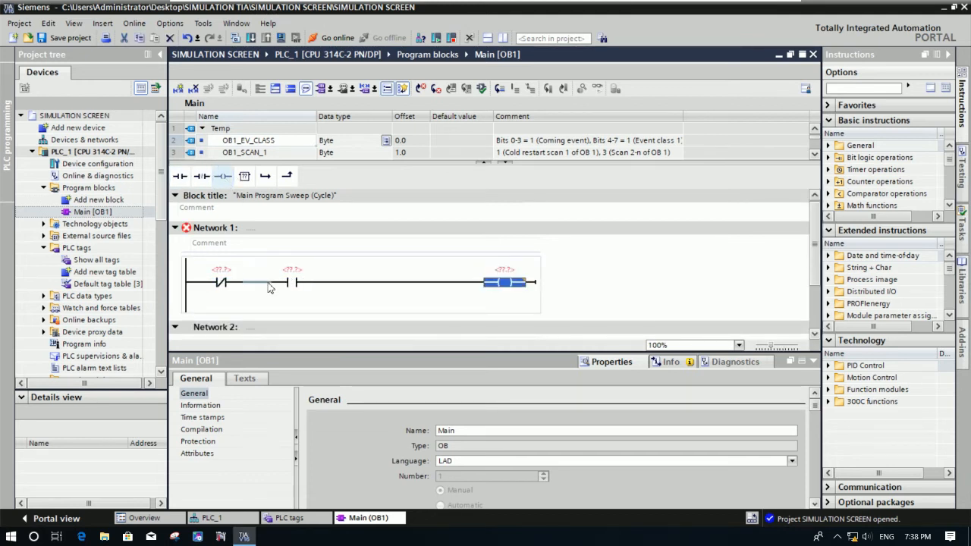
Add a parallel branch with a normally open contact around the existing normally open contact and close it onto the rung.
{"action": "left_click", "coordinate": [256, 283]}
{"action": "left_click", "coordinate": [270, 181]}
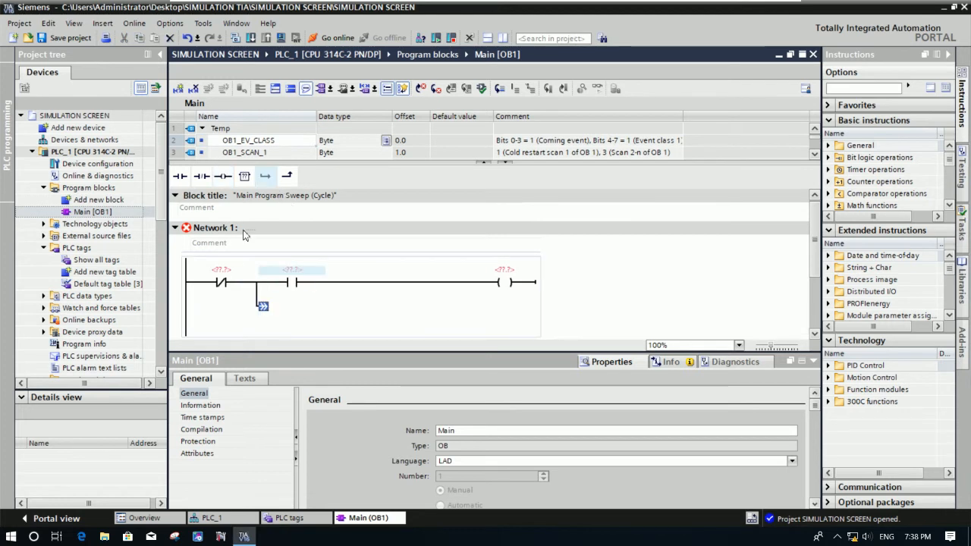
{"action": "left_click_drag", "start_coordinate": [180, 176], "coordinate": [312, 317]}
{"action": "left_click_drag", "start_coordinate": [397, 283], "coordinate": [398, 282]}
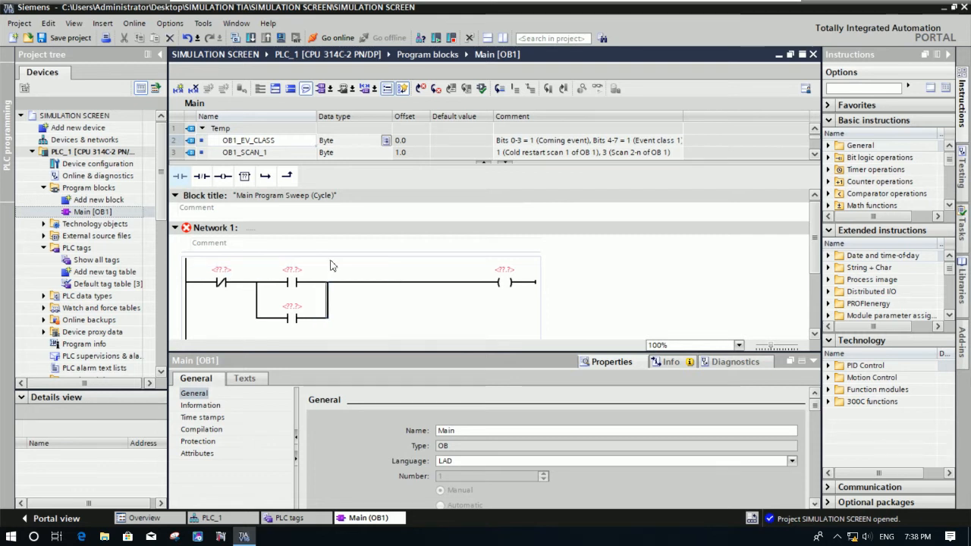
Assign the STOP tag to the normally closed contact and the START tag to the normally open contact on the main rung.
{"action": "left_click", "coordinate": [223, 270]}
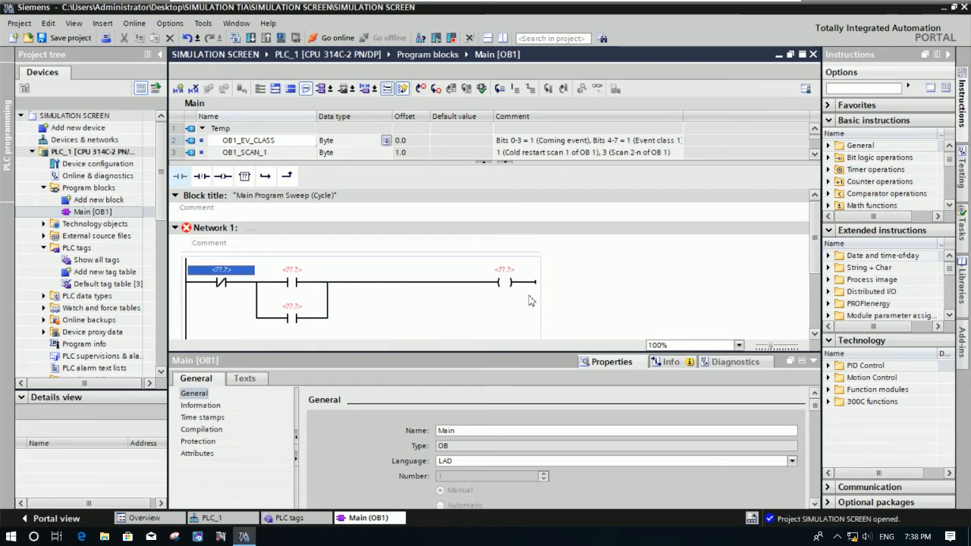
{"action": "type", "text": "ST"}
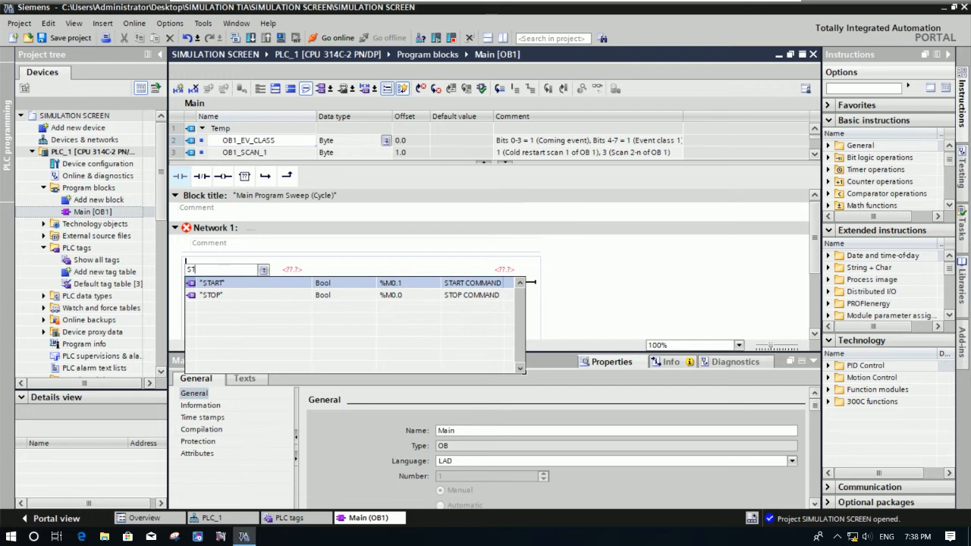
{"action": "left_click", "coordinate": [237, 295]}
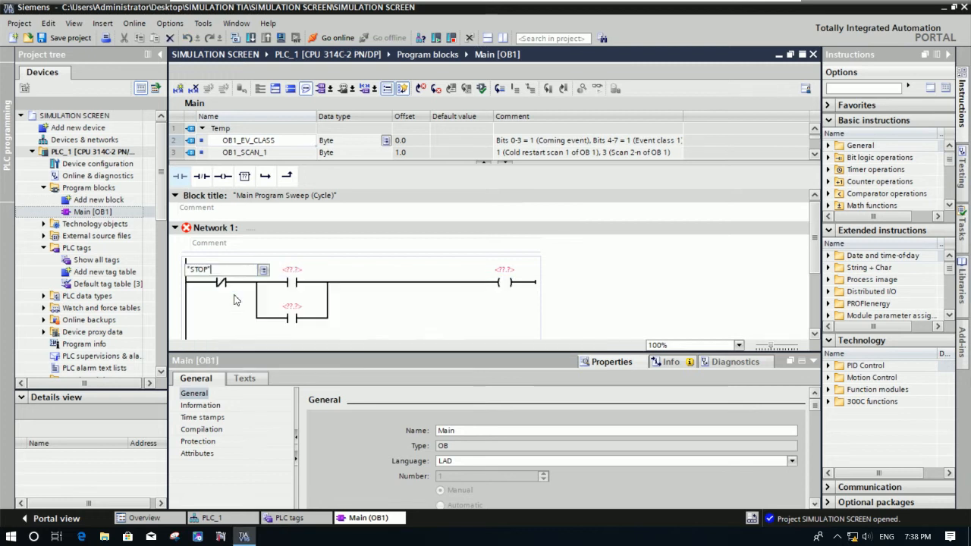
{"action": "left_click", "coordinate": [301, 271]}
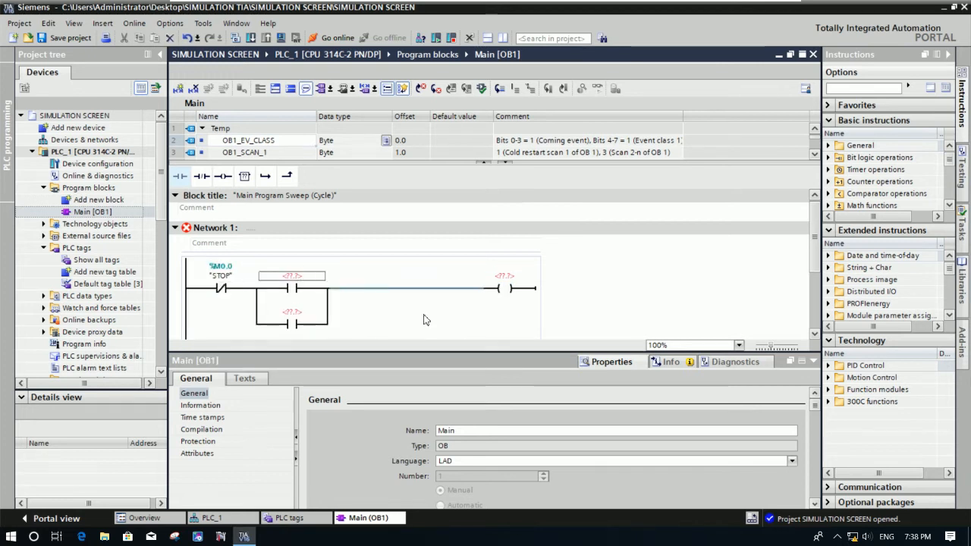
{"action": "type", "text": "START"}
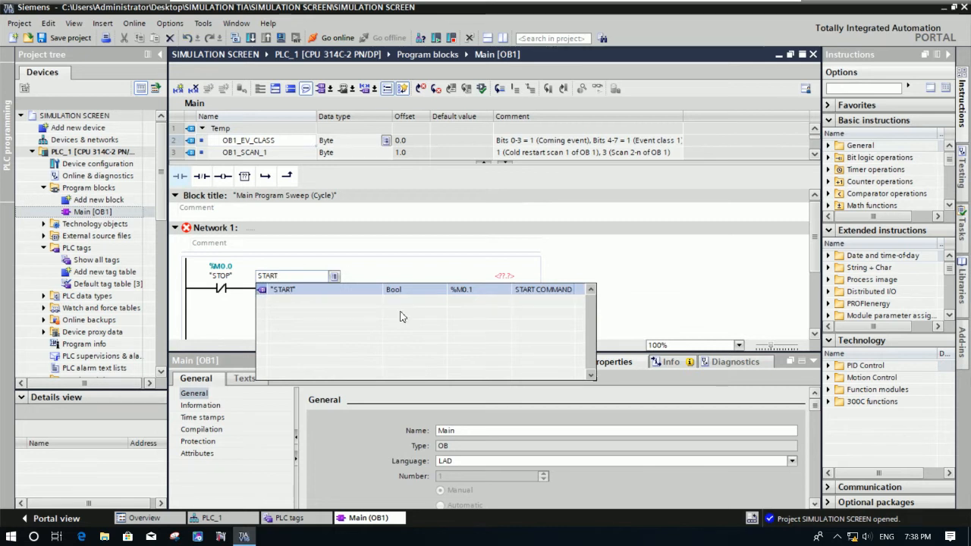
{"action": "left_click", "coordinate": [337, 290]}
{"action": "key", "text": "Return"}
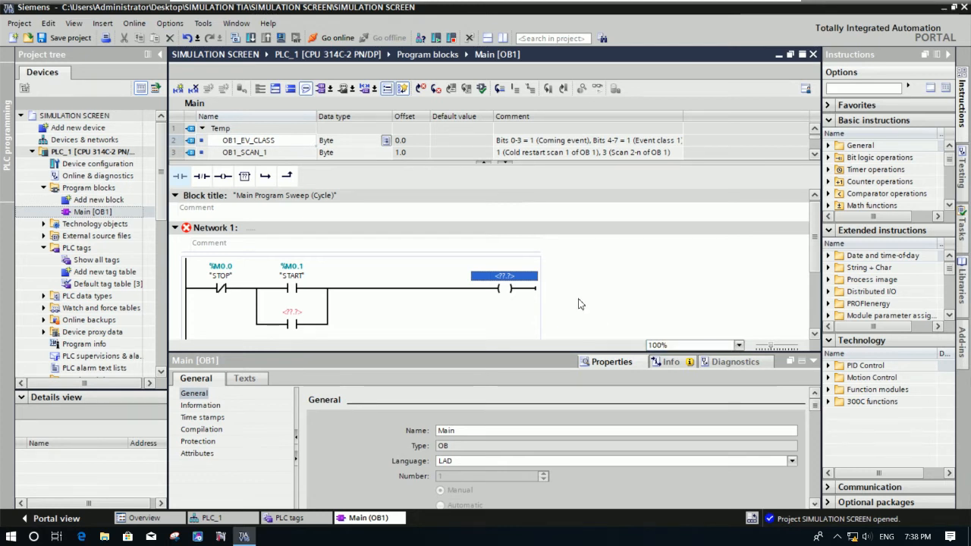
Assign the MOTOR1 tag to the output coil and to the normally open contact in the parallel branch.
{"action": "key", "text": "Return"}
{"action": "type", "text": "MOTO"}
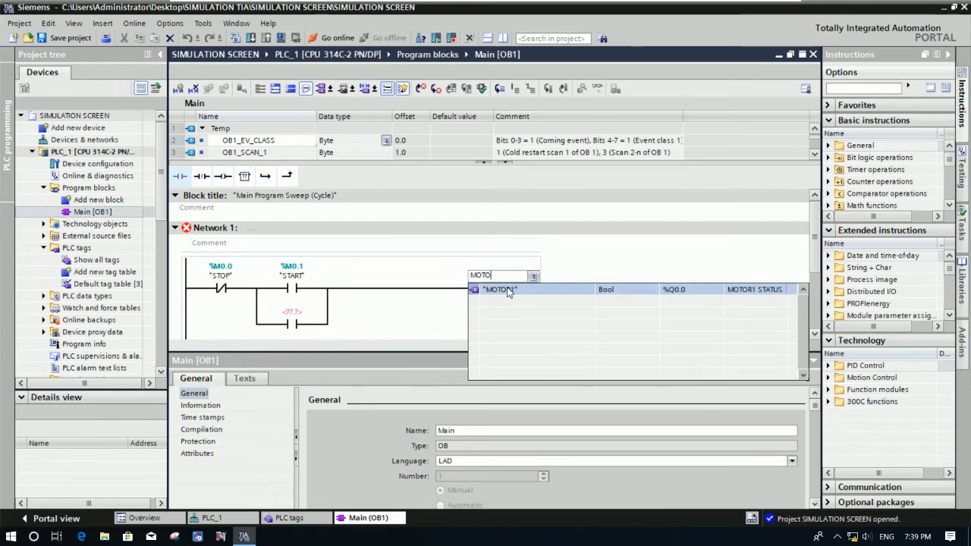
{"action": "left_click", "coordinate": [507, 291]}
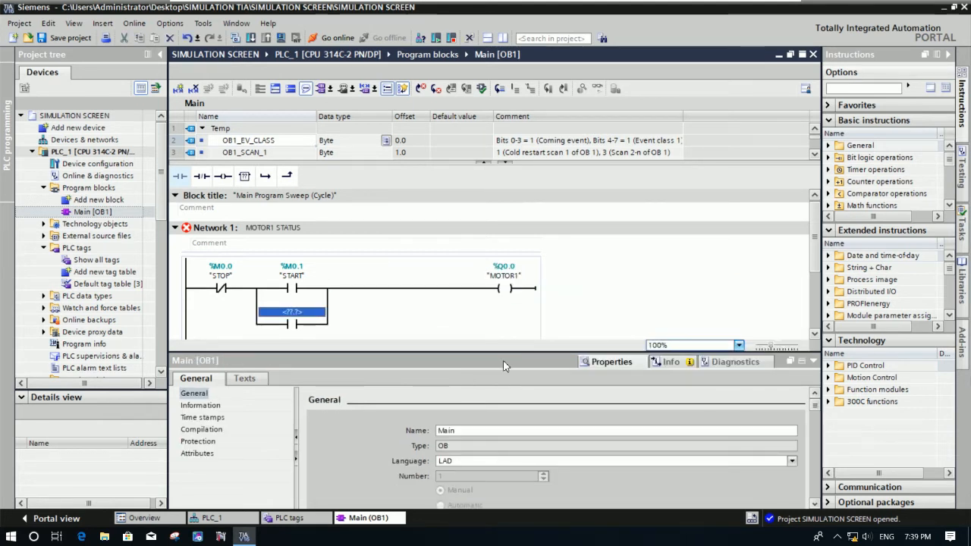
{"action": "type", "text": "MOTOR"}
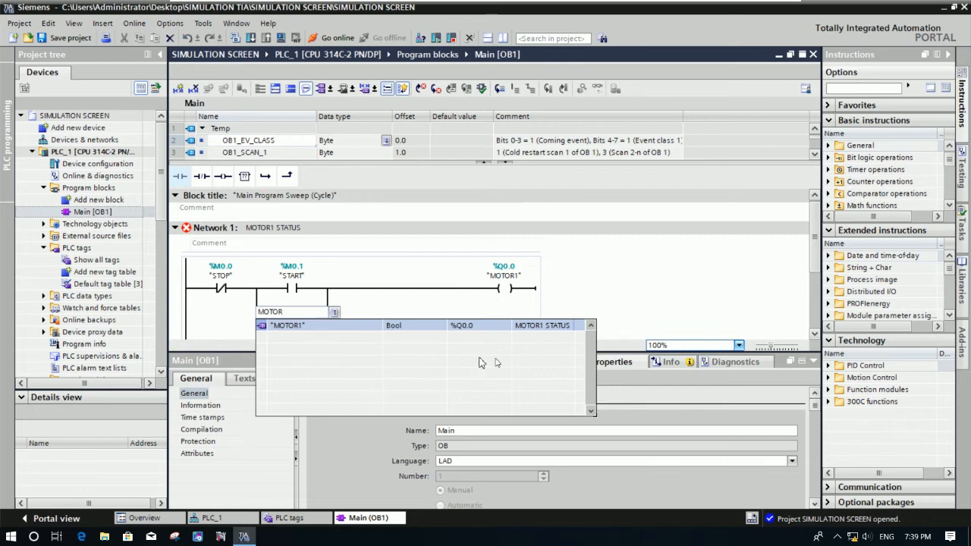
{"action": "left_click", "coordinate": [337, 326]}
{"action": "key", "text": "Return"}
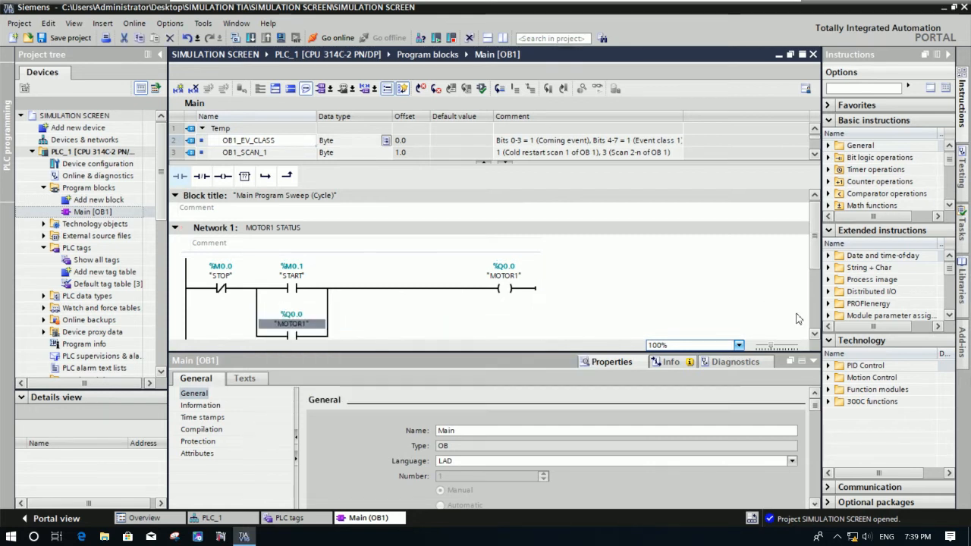
Save the project and review the finished Network 1 ladder logic.
{"action": "left_click", "coordinate": [815, 335]}
{"action": "left_click", "coordinate": [46, 40]}
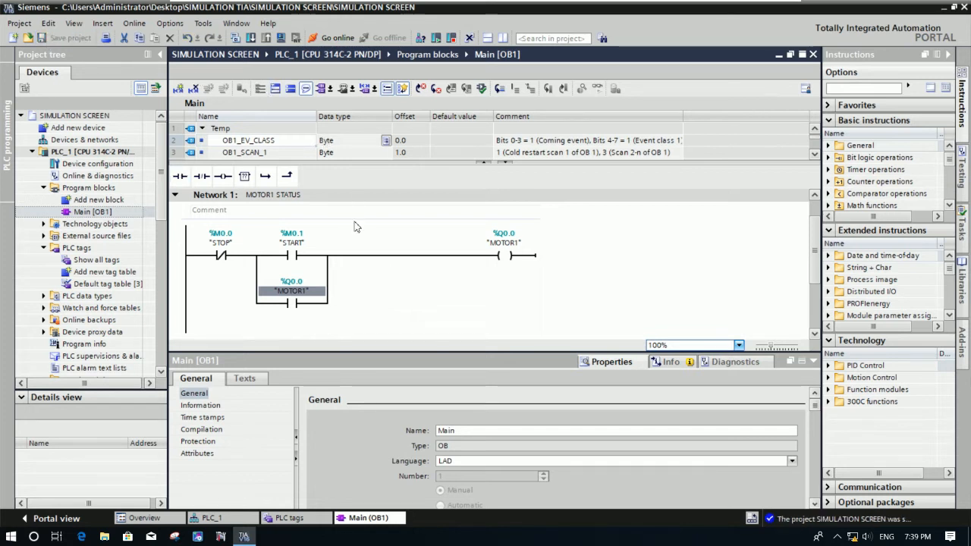
{"action": "scroll", "coordinate": [806, 241], "scroll_direction": "down", "scroll_amount": 2}
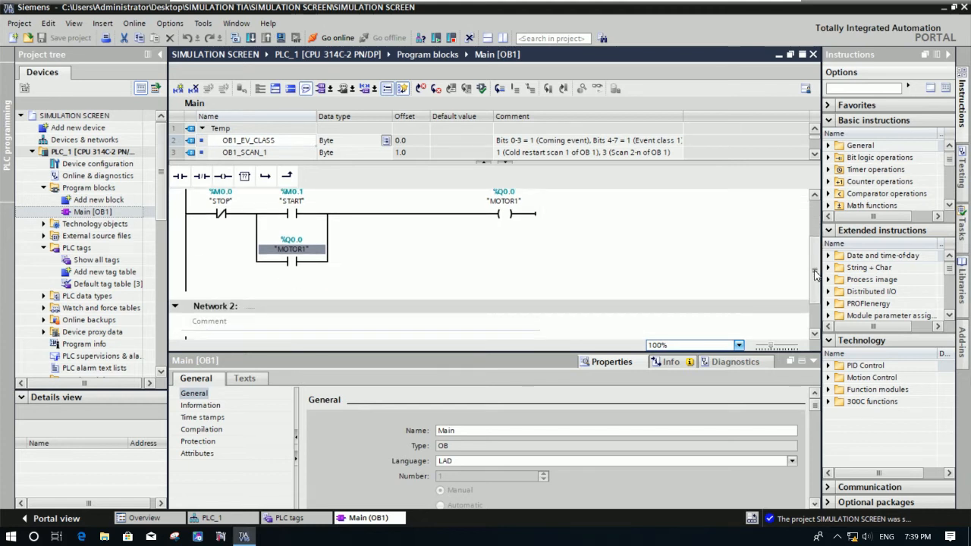
{"action": "scroll", "coordinate": [814, 246], "scroll_direction": "up", "scroll_amount": 3}
{"action": "scroll", "coordinate": [817, 248], "scroll_direction": "down", "scroll_amount": 2}
{"action": "scroll", "coordinate": [817, 247], "scroll_direction": "up", "scroll_amount": 3}
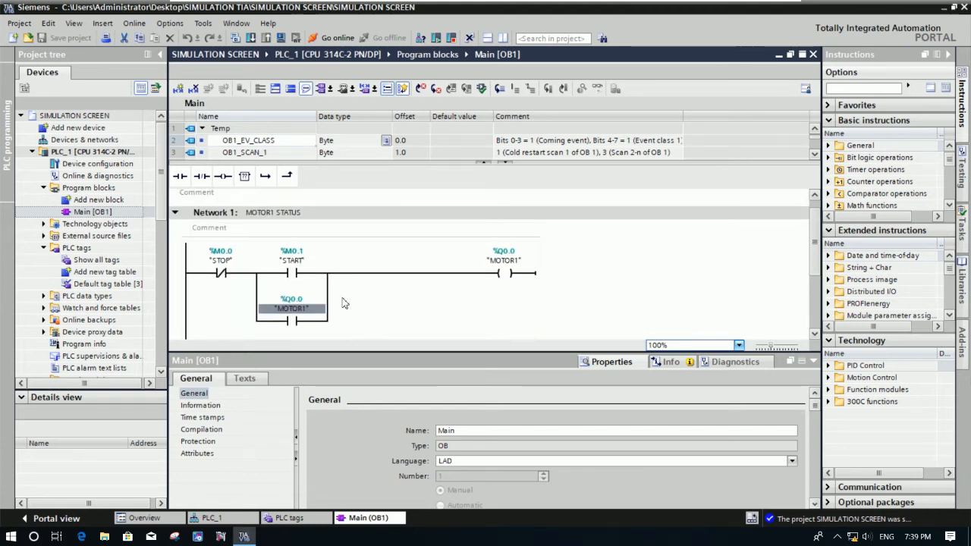
Expand HMI_1 [TP700 Comfort] and its Screens folder in the project tree.
{"action": "scroll", "coordinate": [162, 255], "scroll_direction": "down", "scroll_amount": 2}
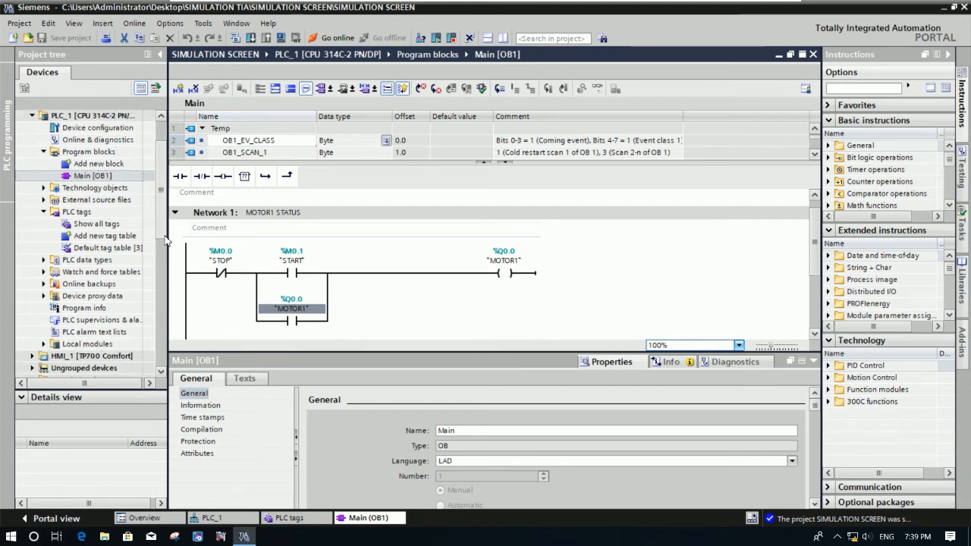
{"action": "scroll", "coordinate": [165, 255], "scroll_direction": "down", "scroll_amount": 3}
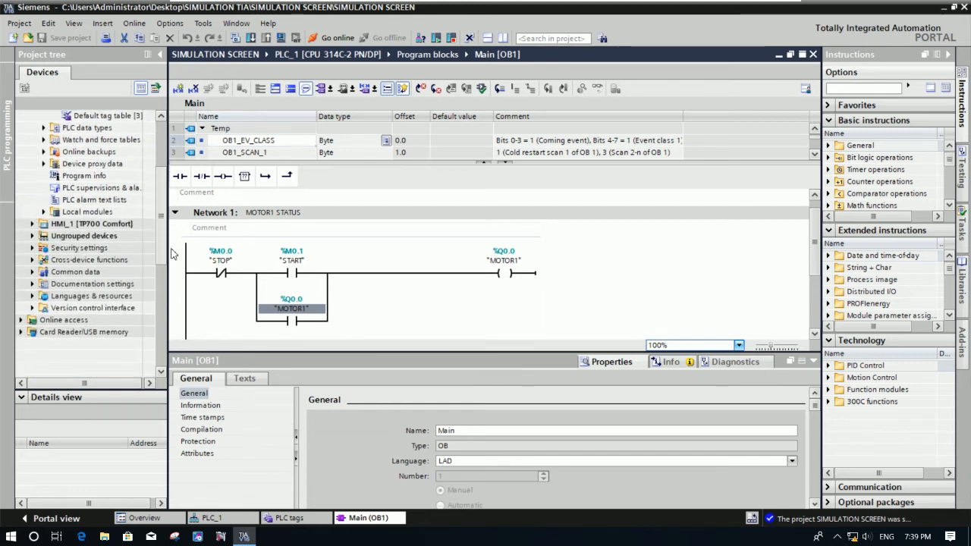
{"action": "scroll", "coordinate": [169, 243], "scroll_direction": "up", "scroll_amount": 4}
{"action": "scroll", "coordinate": [169, 258], "scroll_direction": "down", "scroll_amount": 3}
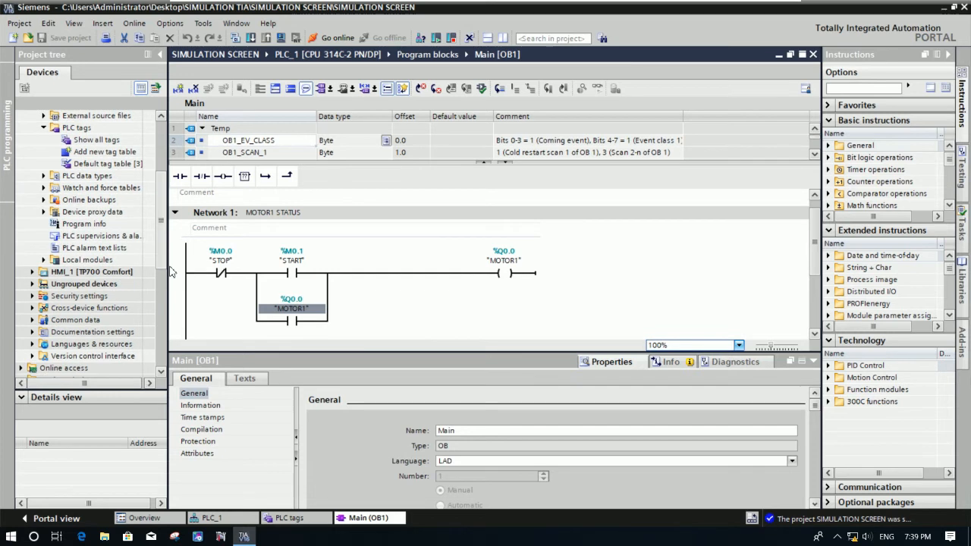
{"action": "left_click", "coordinate": [31, 249]}
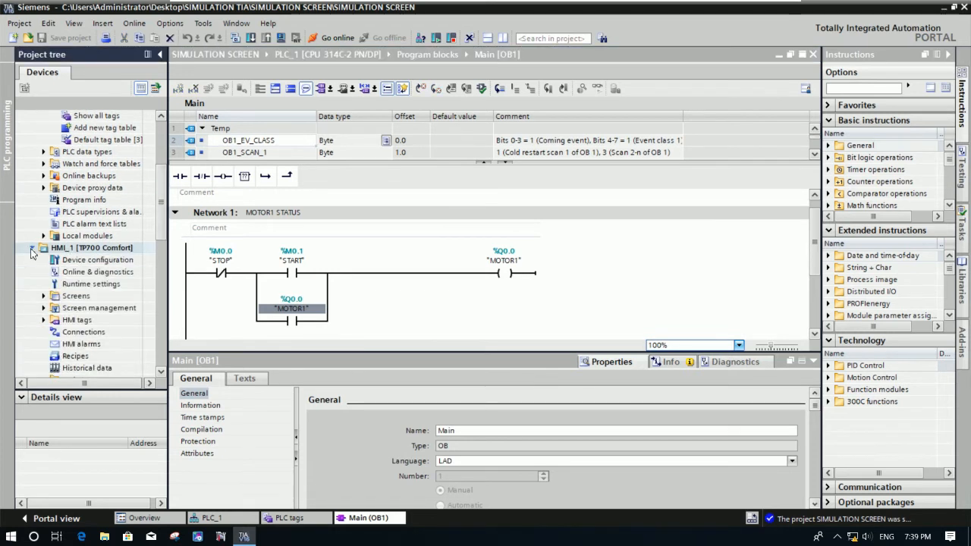
{"action": "left_click", "coordinate": [43, 296]}
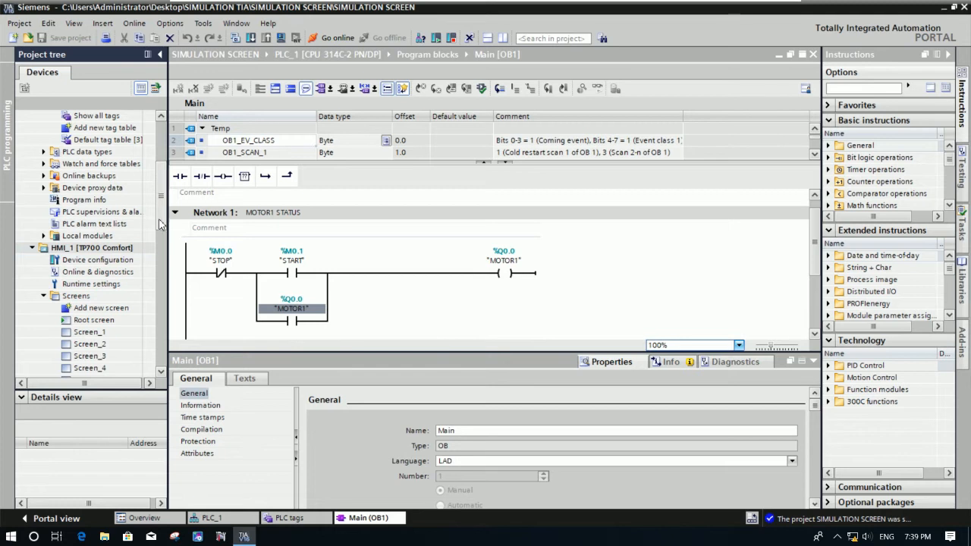
Open the Root screen of HMI_1 and look over its layout down to the screen navigation buttons.
{"action": "scroll", "coordinate": [160, 223], "scroll_direction": "down", "scroll_amount": 3}
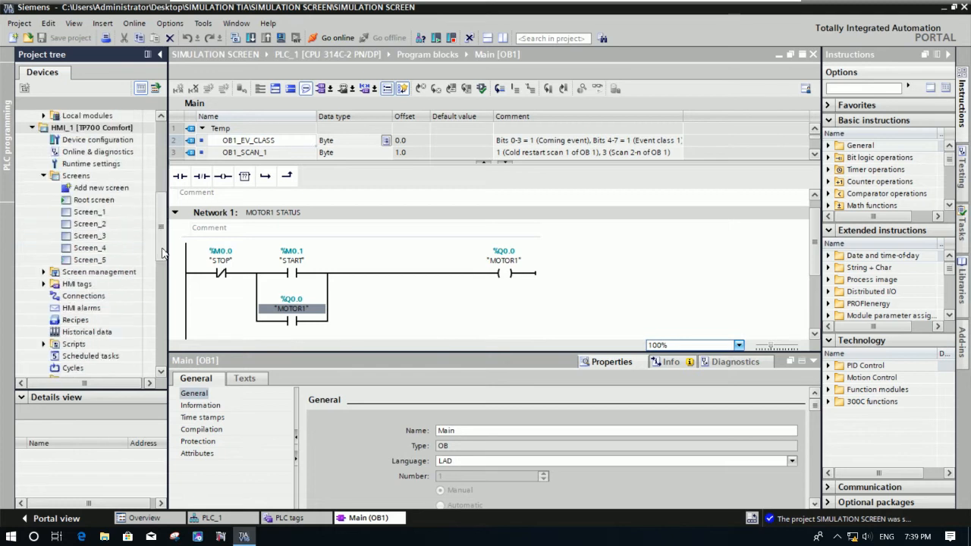
{"action": "left_click", "coordinate": [93, 202]}
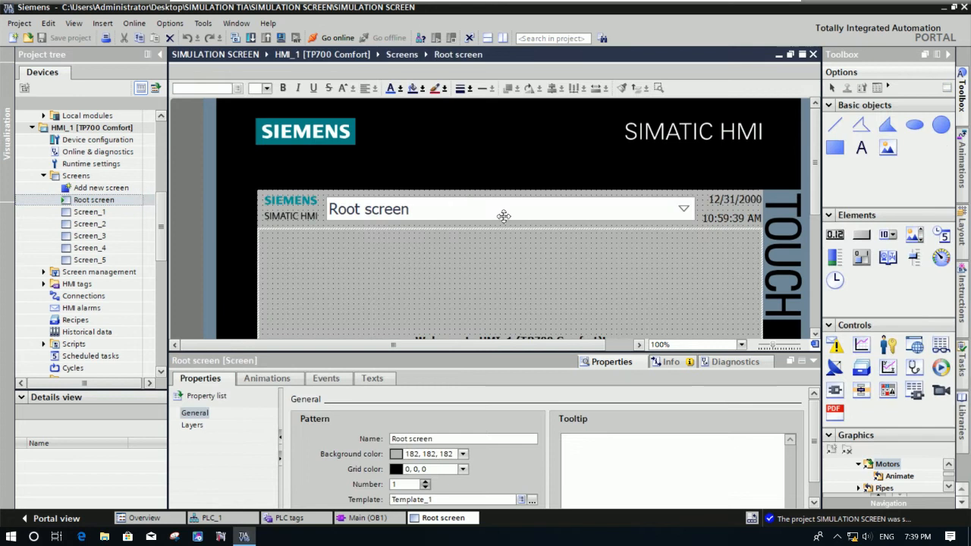
{"action": "left_click_drag", "start_coordinate": [818, 205], "coordinate": [819, 271]}
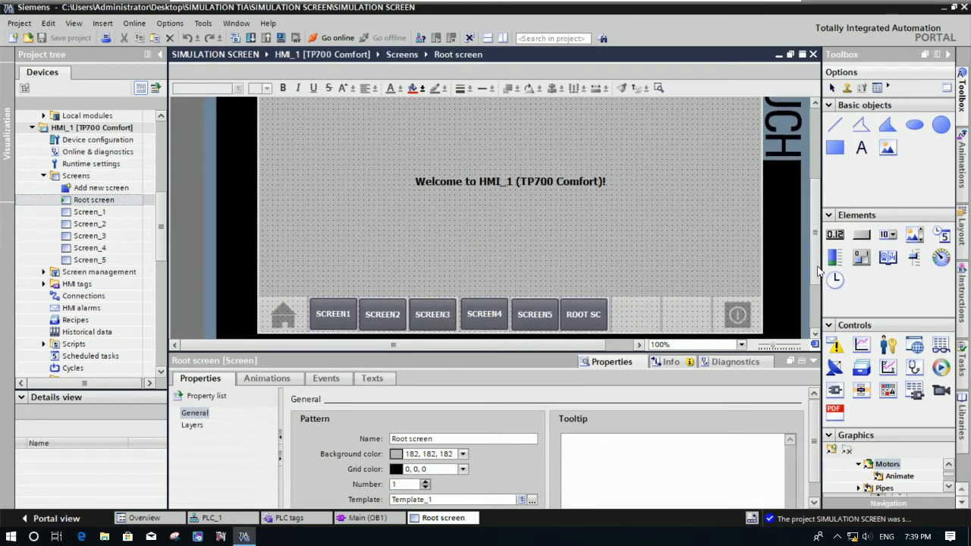
Expand the HMI tags folder of HMI_1 and open the table showing all HMI tags.
{"action": "left_click_drag", "start_coordinate": [161, 248], "coordinate": [164, 263]}
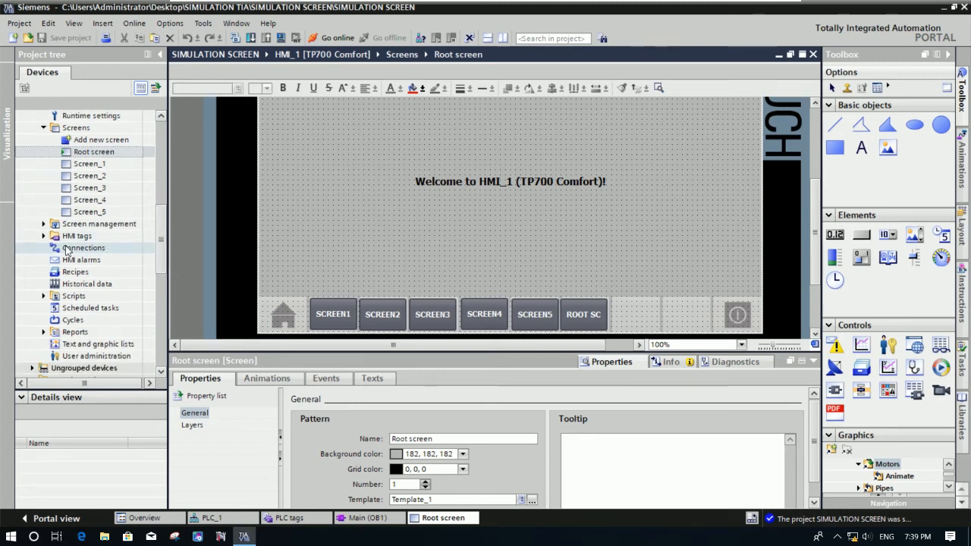
{"action": "left_click", "coordinate": [44, 236]}
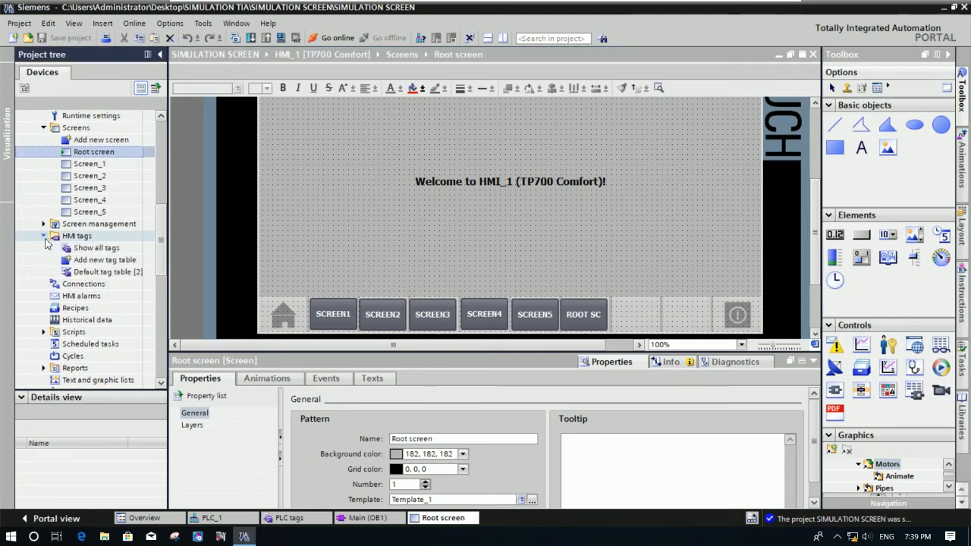
{"action": "left_click", "coordinate": [67, 287]}
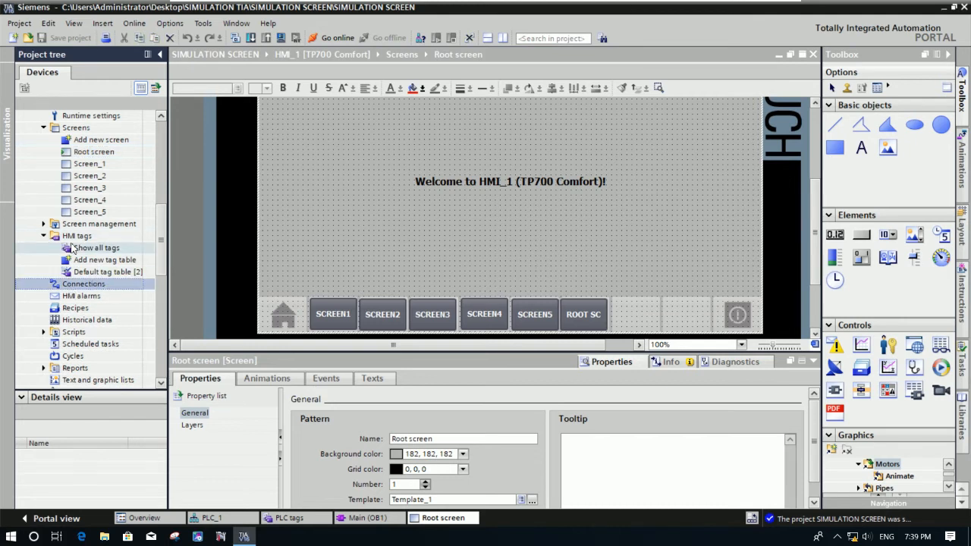
{"action": "left_click", "coordinate": [95, 248]}
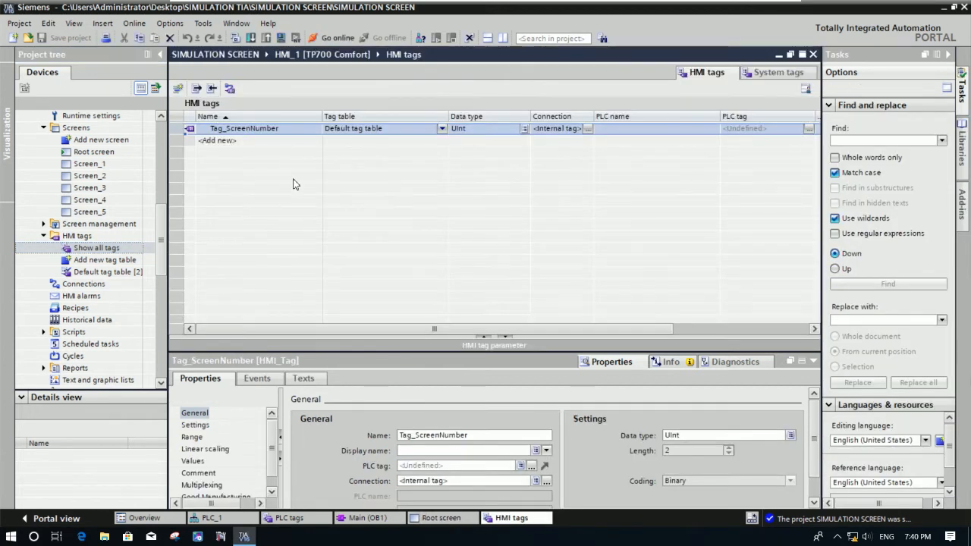
Add a new connection named STOP to the HMI connections and set its interface to ETHERNET.
{"action": "left_click", "coordinate": [82, 285]}
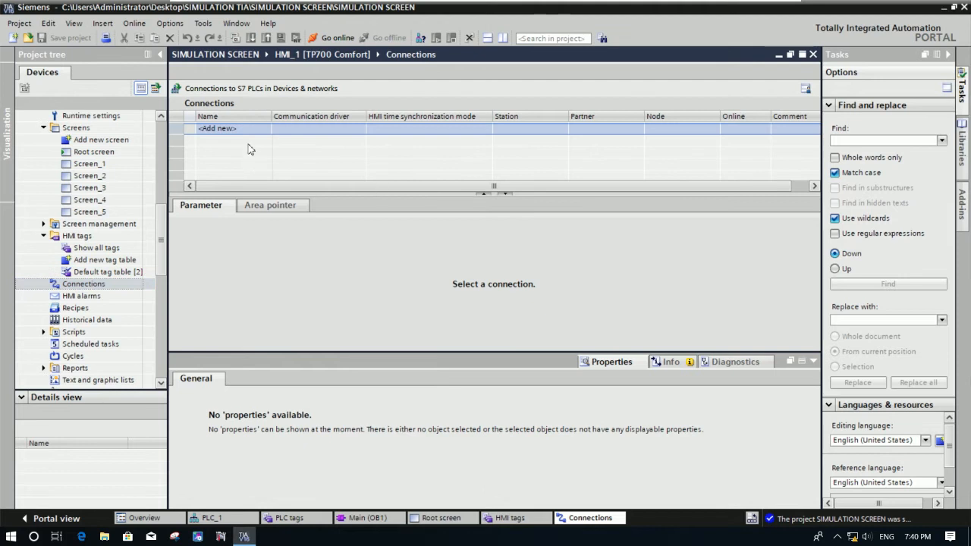
{"action": "left_click", "coordinate": [256, 131]}
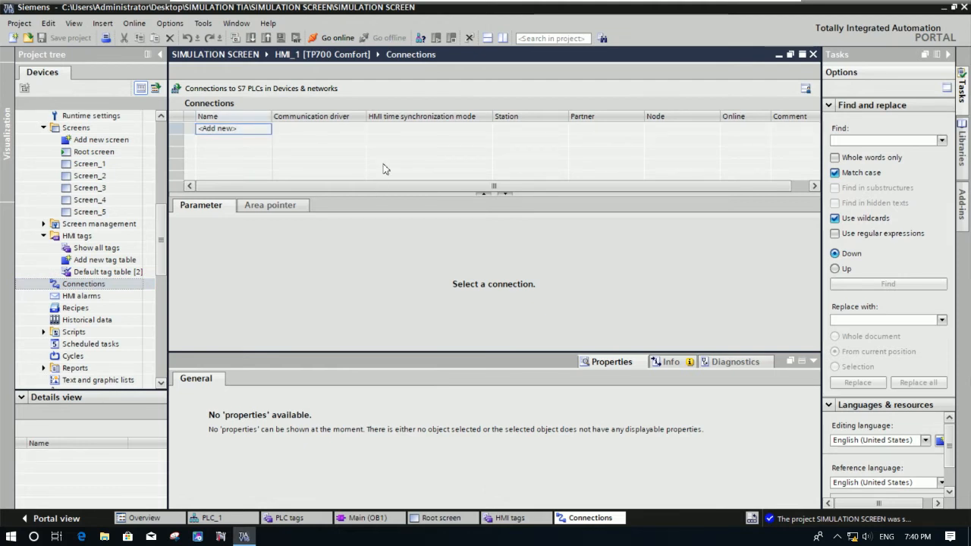
{"action": "type", "text": "STTOF"}
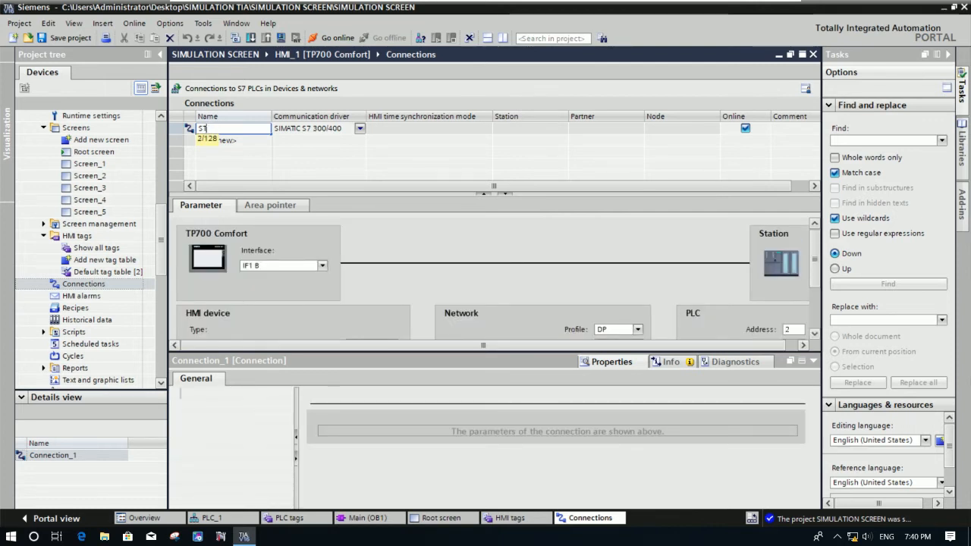
{"action": "key", "text": "Return"}
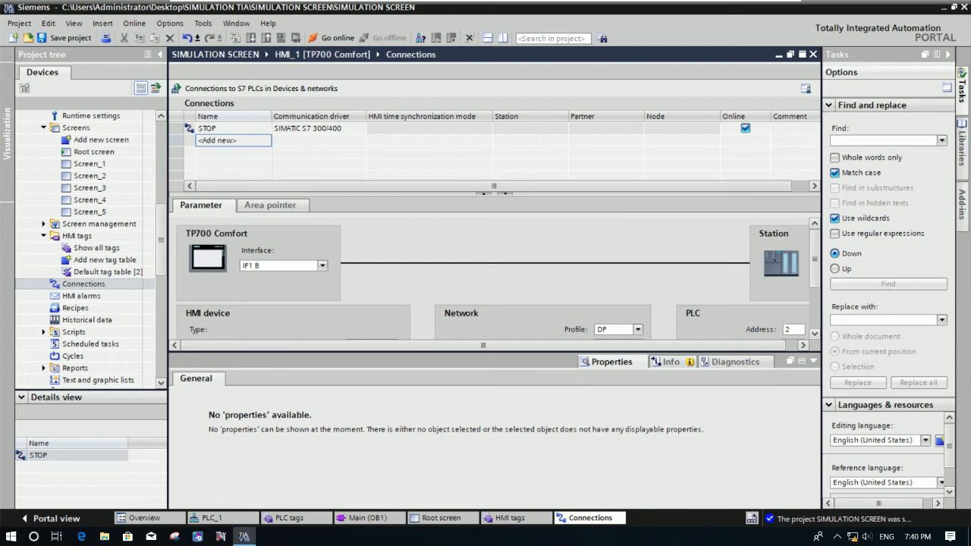
{"action": "left_click", "coordinate": [322, 263]}
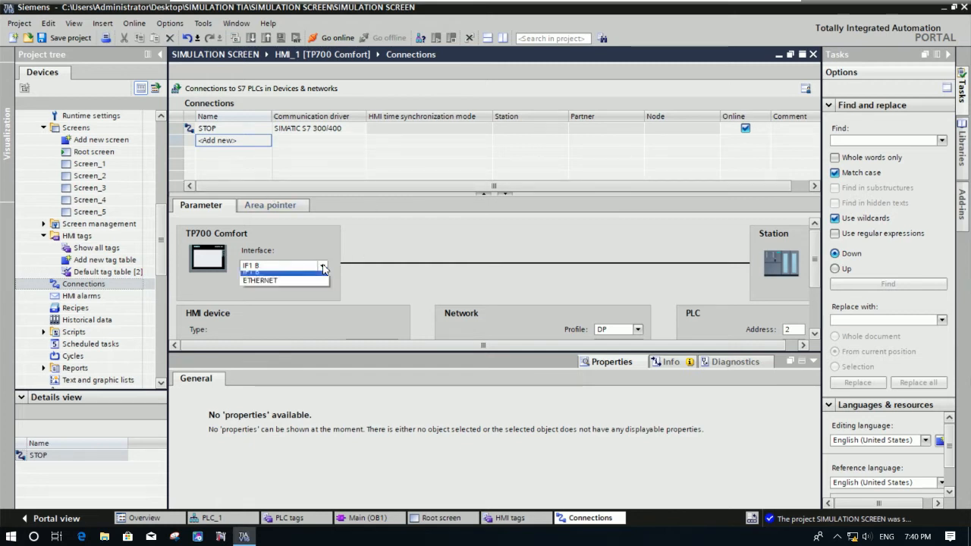
{"action": "left_click", "coordinate": [267, 286]}
Rename the new HMI connection as HMI1 and keep ETHERNET as its interface.
{"action": "left_click", "coordinate": [226, 129]}
{"action": "type", "text": "S"}
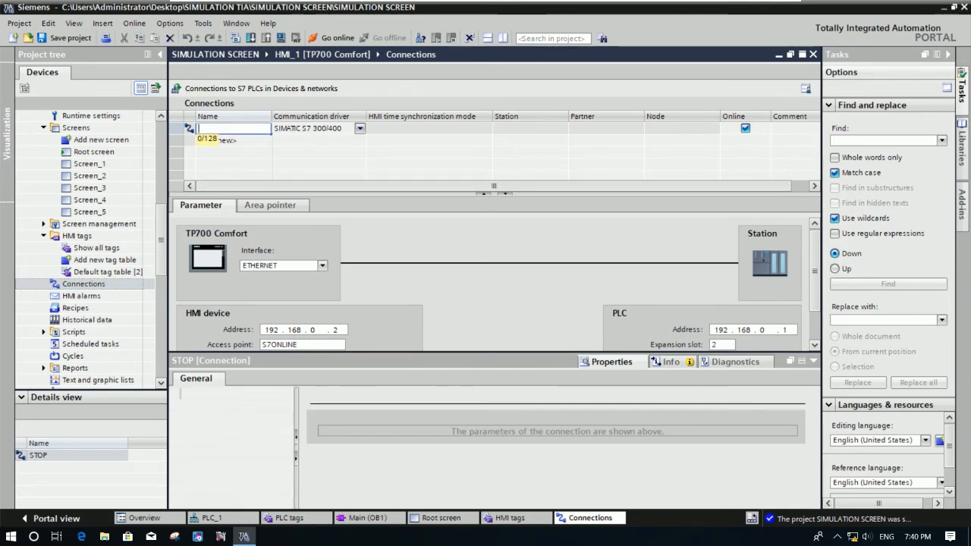
{"action": "type", "text": "MI1"}
{"action": "key", "text": "Return"}
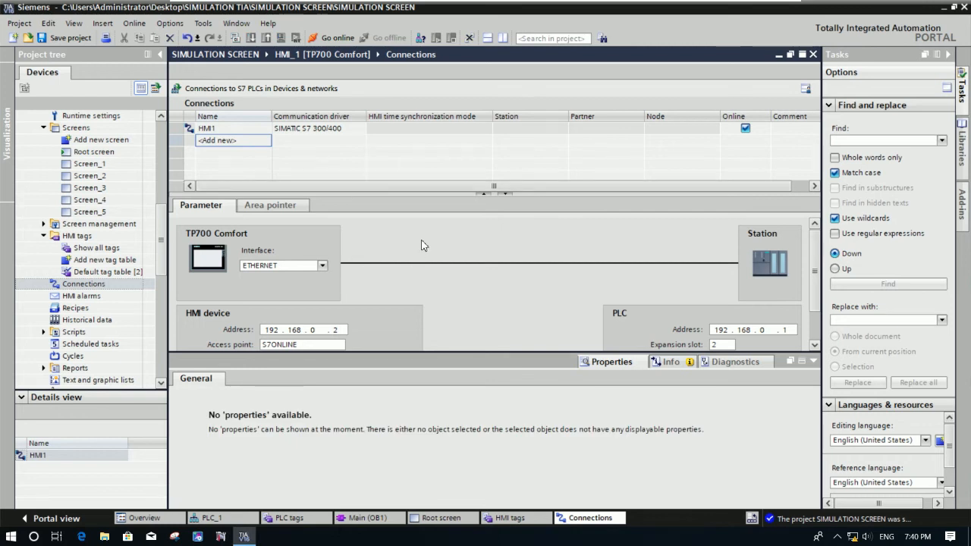
{"action": "left_click", "coordinate": [326, 266]}
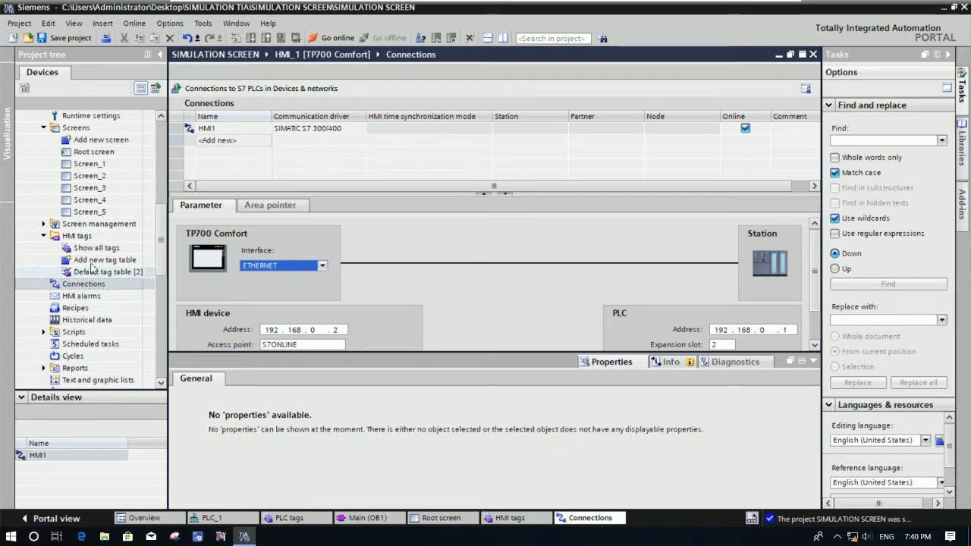
Return to the HMI tags table and rename Tag_ScreenNumber as STOP.
{"action": "left_click", "coordinate": [507, 519]}
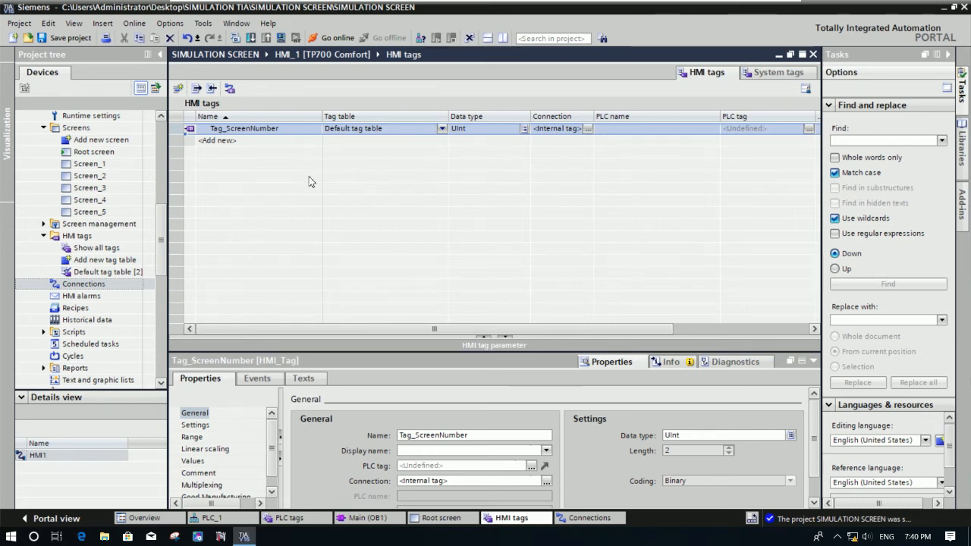
{"action": "left_click", "coordinate": [268, 137]}
{"action": "type", "text": "STOP"}
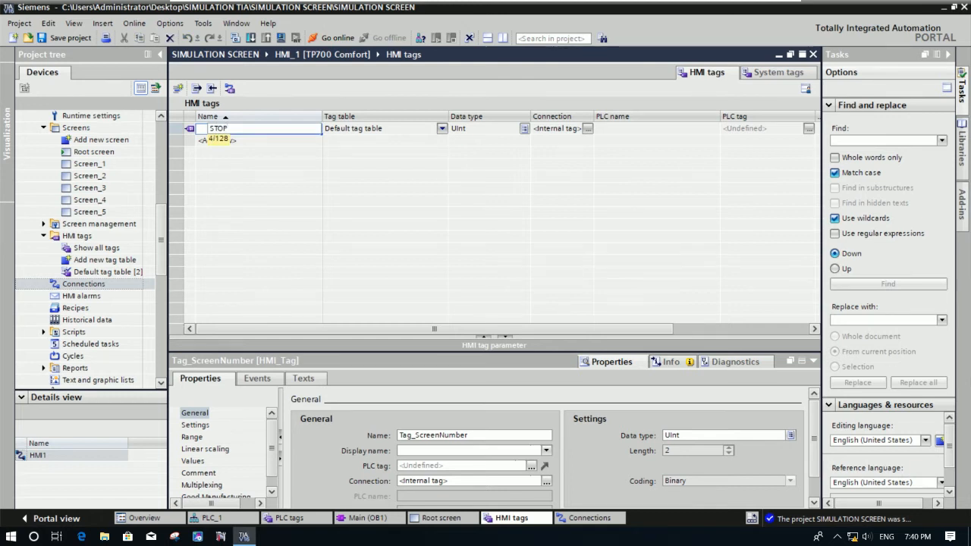
{"action": "key", "text": "Return"}
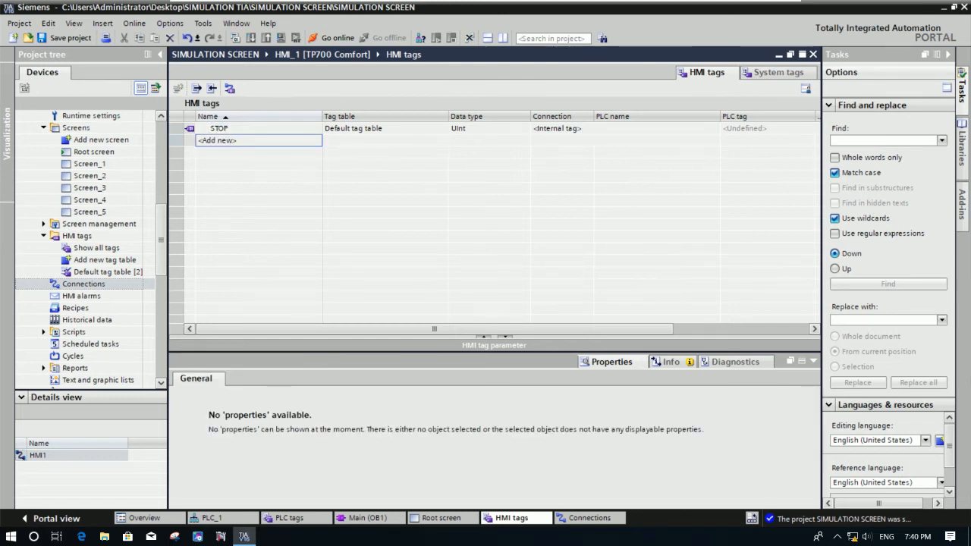
Set the STOP tag's data type to Bool and assign it to the HMI1 connection.
{"action": "left_click", "coordinate": [502, 129]}
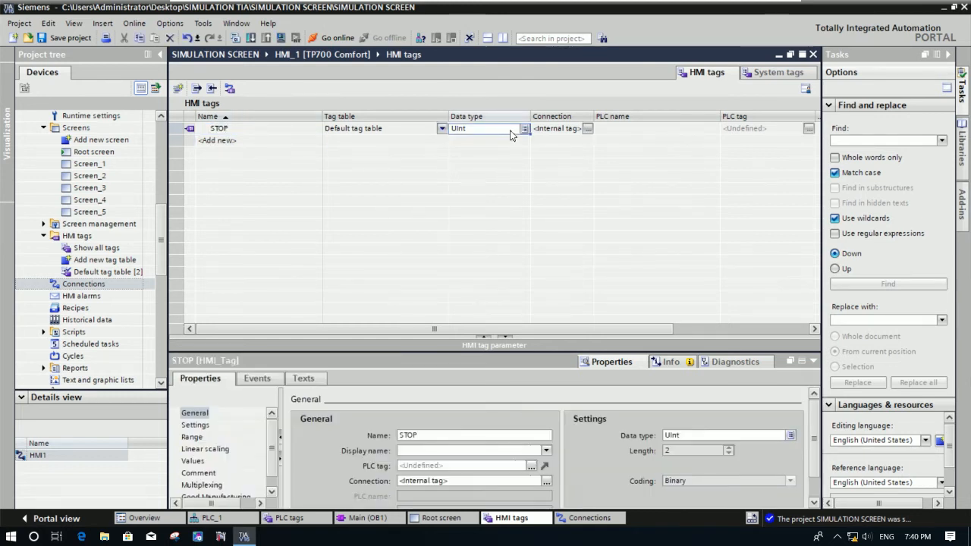
{"action": "left_click", "coordinate": [524, 128]}
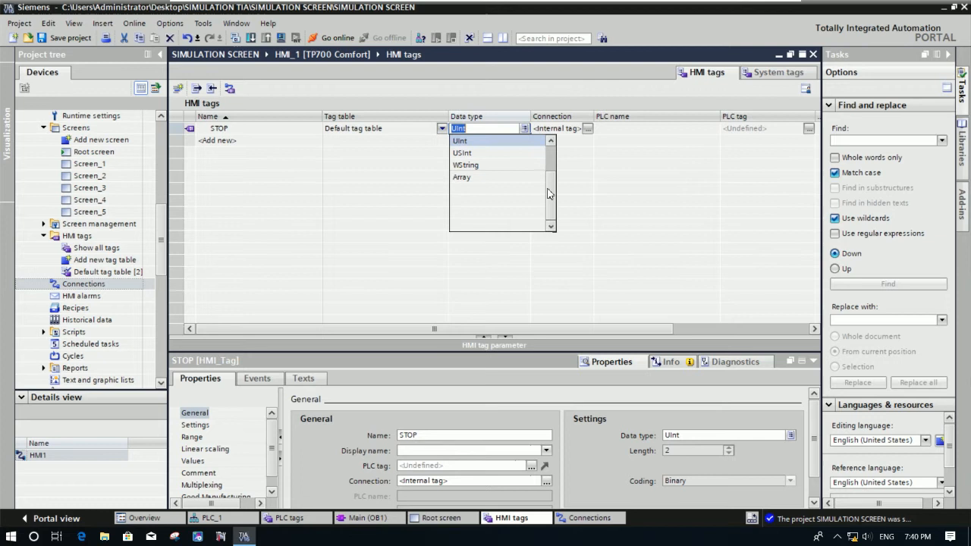
{"action": "scroll", "coordinate": [549, 167], "scroll_direction": "up", "scroll_amount": 3}
{"action": "left_click", "coordinate": [469, 142]}
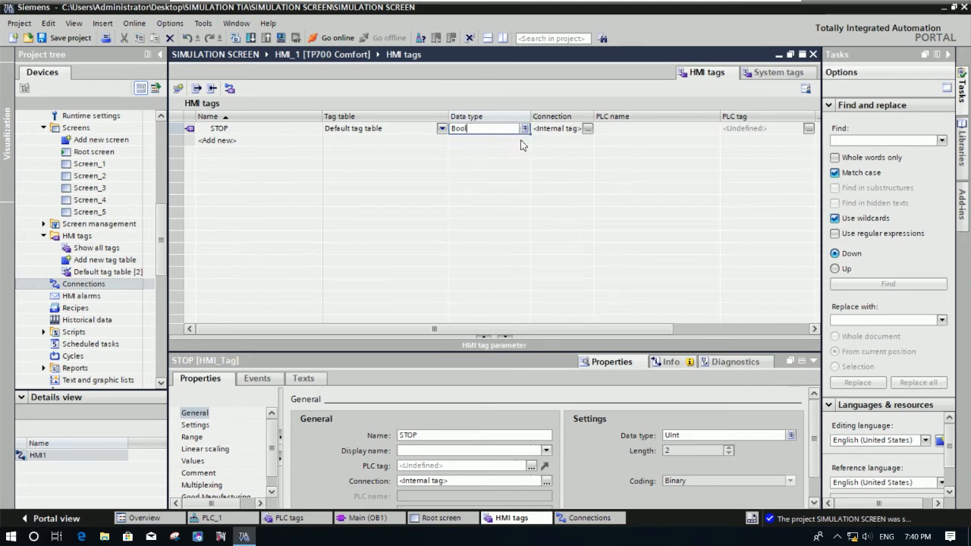
{"action": "left_click", "coordinate": [588, 129]}
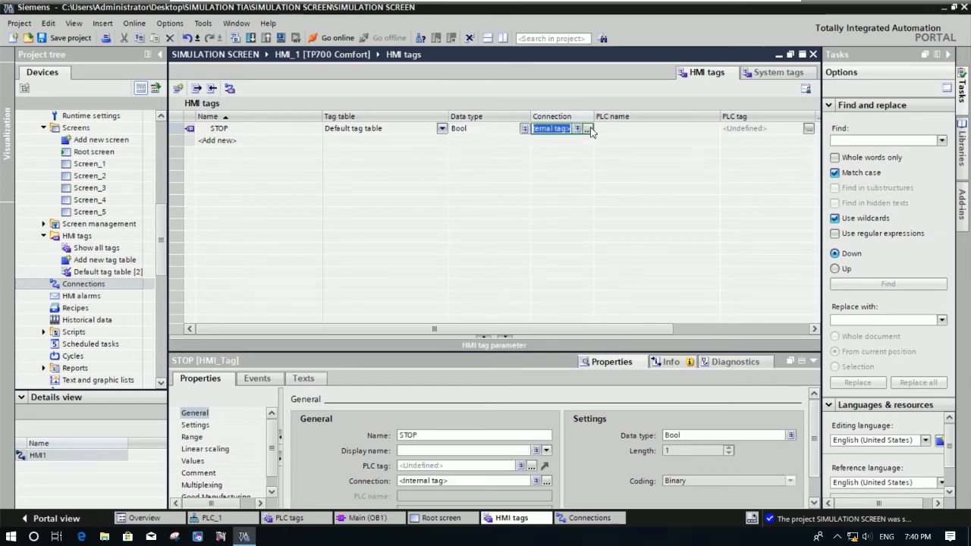
{"action": "double_click", "coordinate": [696, 193]}
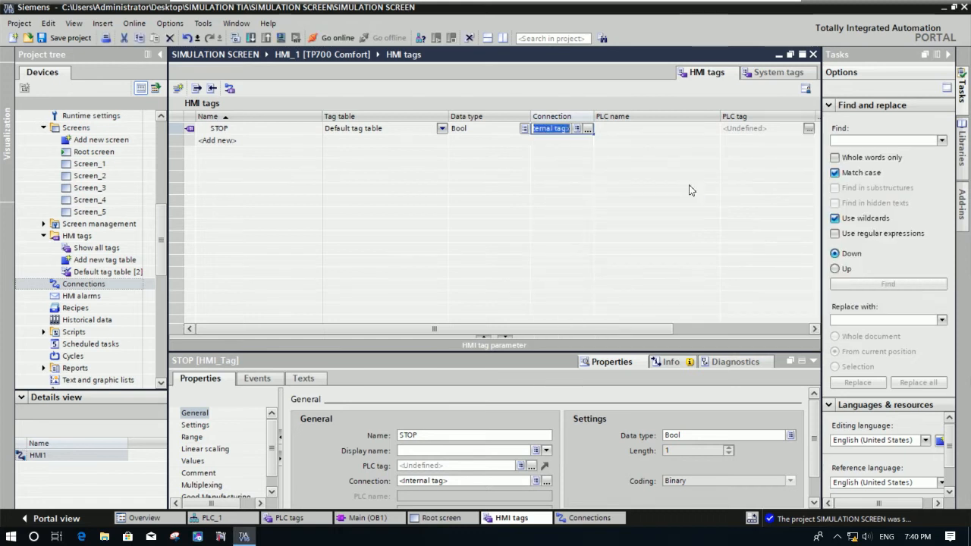
Set the STOP tag's address to %M0.0 using operand identifier M.
{"action": "left_click_drag", "start_coordinate": [605, 336], "coordinate": [706, 332]}
{"action": "left_click_drag", "start_coordinate": [648, 325], "coordinate": [713, 326]}
{"action": "left_click", "coordinate": [556, 128]}
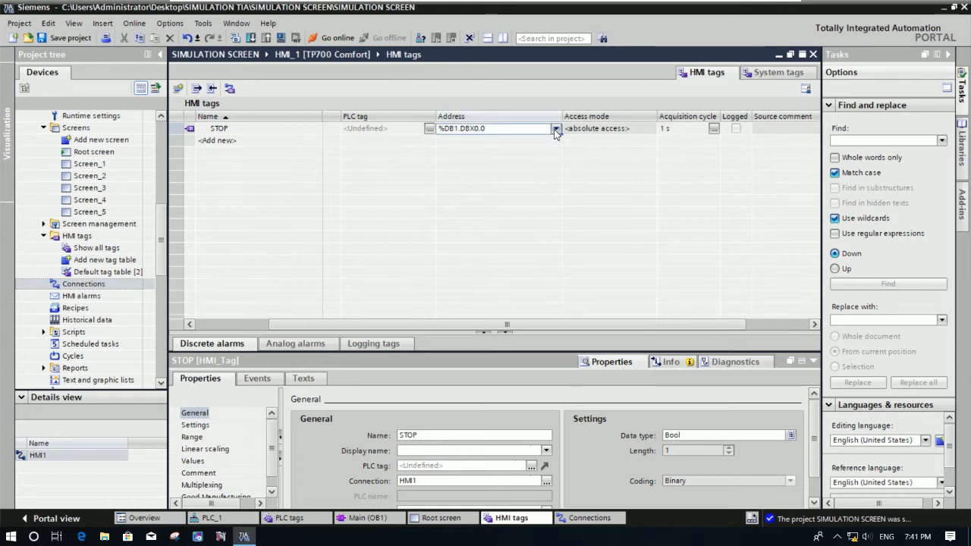
{"action": "left_click", "coordinate": [569, 152]}
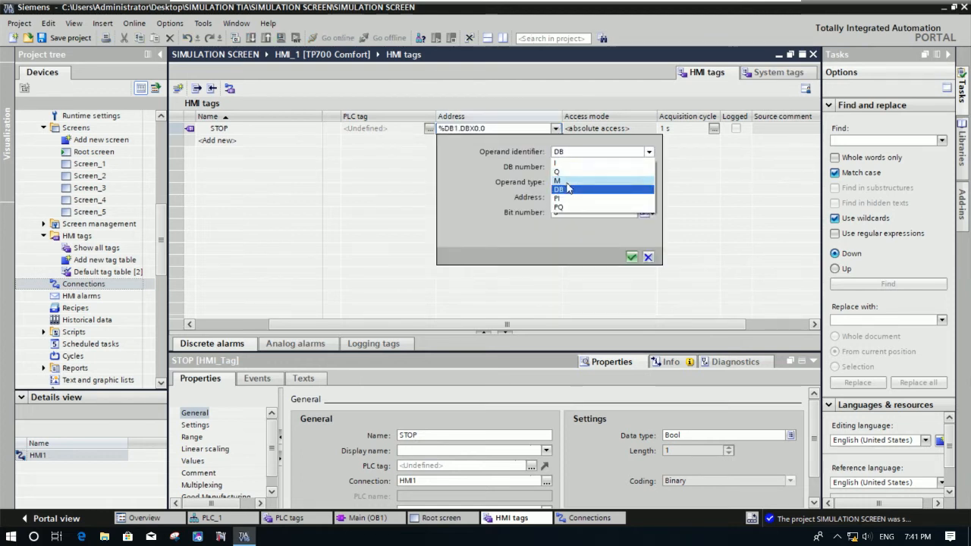
{"action": "left_click", "coordinate": [567, 181]}
{"action": "left_click", "coordinate": [632, 256]}
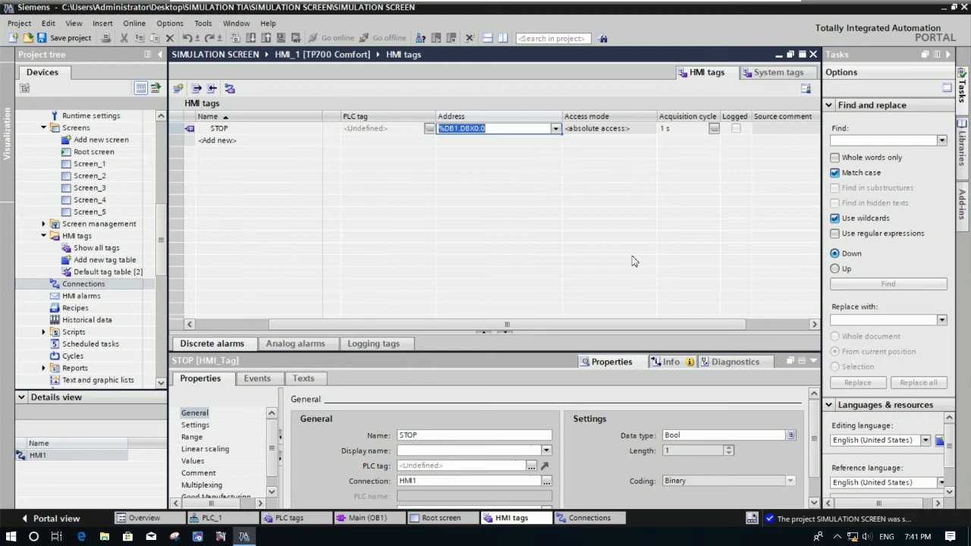
Narrow the Name, Tag table, PLC name, Address and Access mode columns so the tag settings fit in one view.
{"action": "left_click_drag", "start_coordinate": [546, 325], "coordinate": [340, 280]}
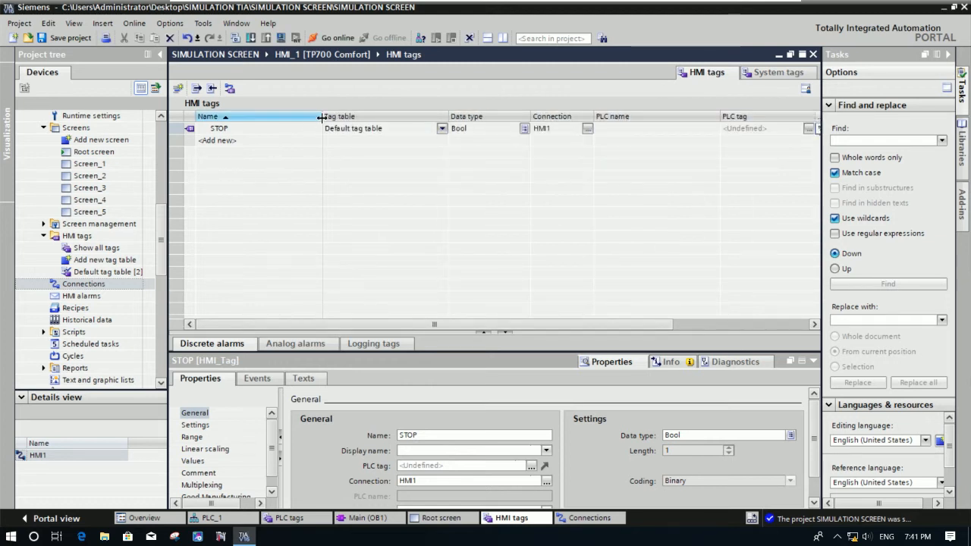
{"action": "left_click_drag", "start_coordinate": [321, 117], "coordinate": [229, 118]}
{"action": "left_click_drag", "start_coordinate": [355, 117], "coordinate": [290, 118]}
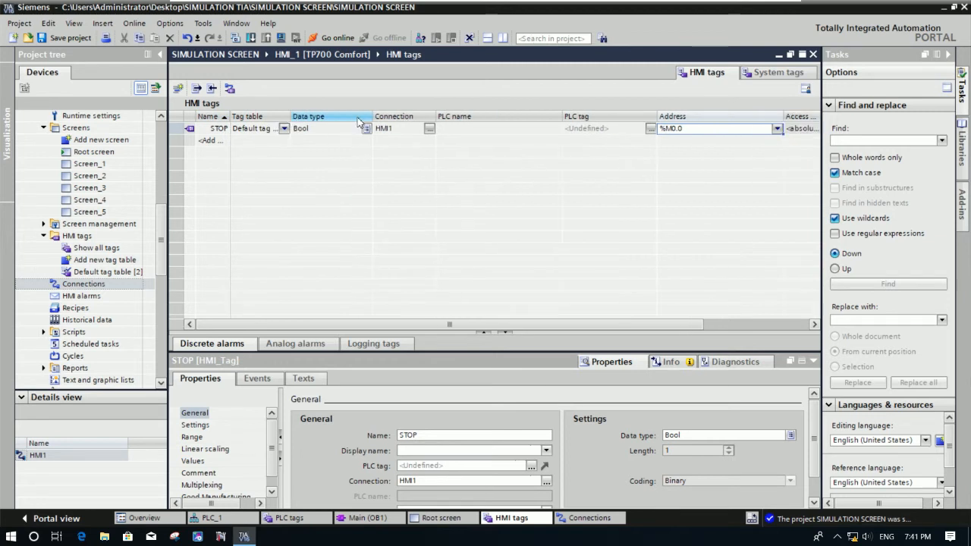
{"action": "left_click_drag", "start_coordinate": [563, 118], "coordinate": [477, 118]}
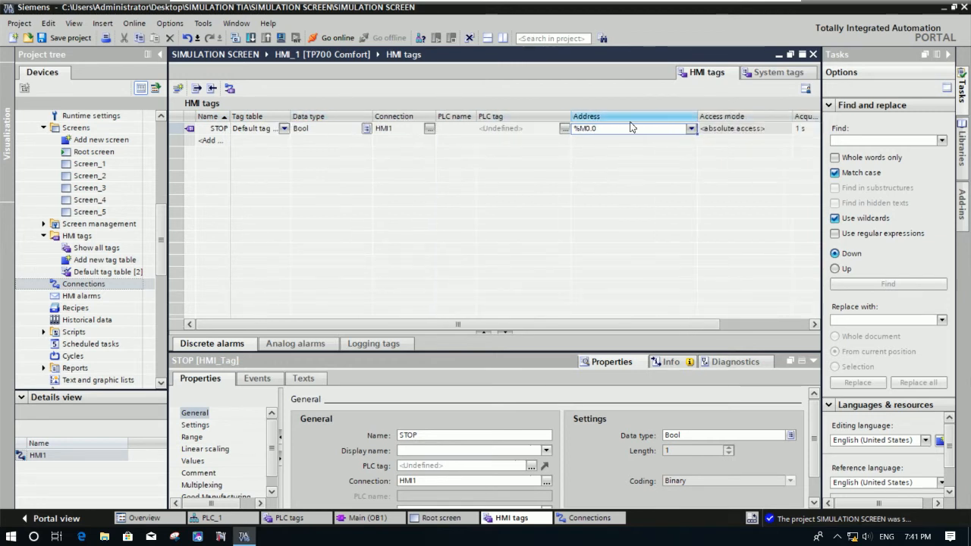
{"action": "left_click_drag", "start_coordinate": [697, 117], "coordinate": [605, 118]}
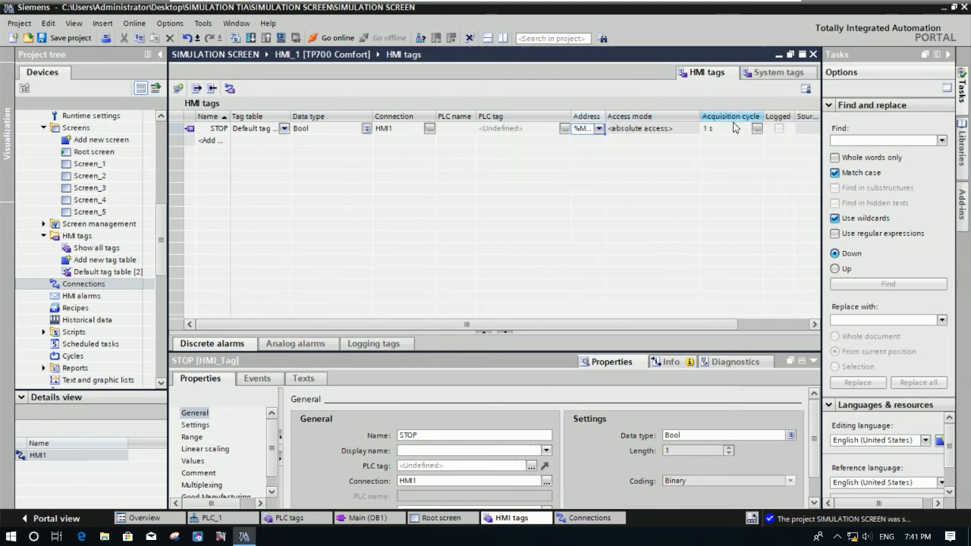
{"action": "left_click_drag", "start_coordinate": [700, 118], "coordinate": [673, 118]}
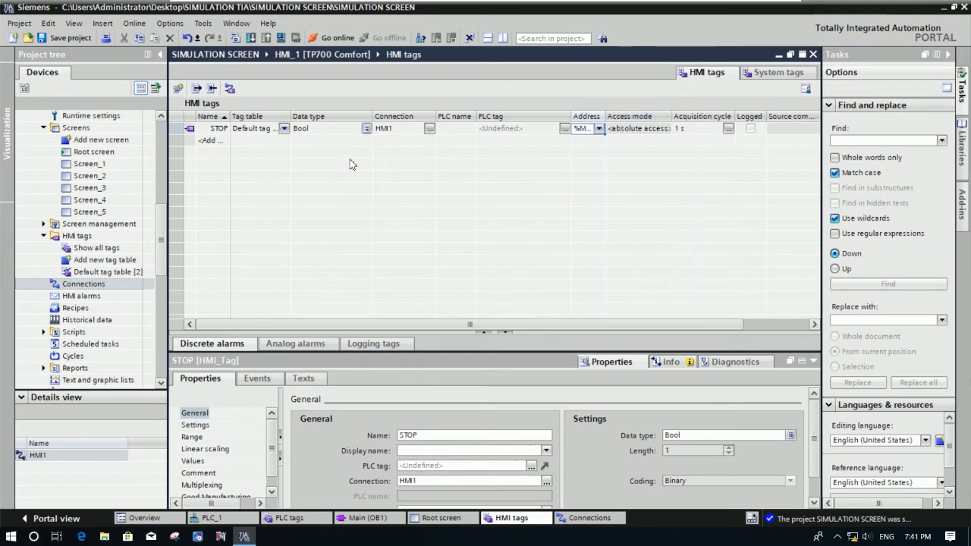
Add a second HMI tag named START below STOP and fit the Name column to its contents.
{"action": "left_click", "coordinate": [212, 140]}
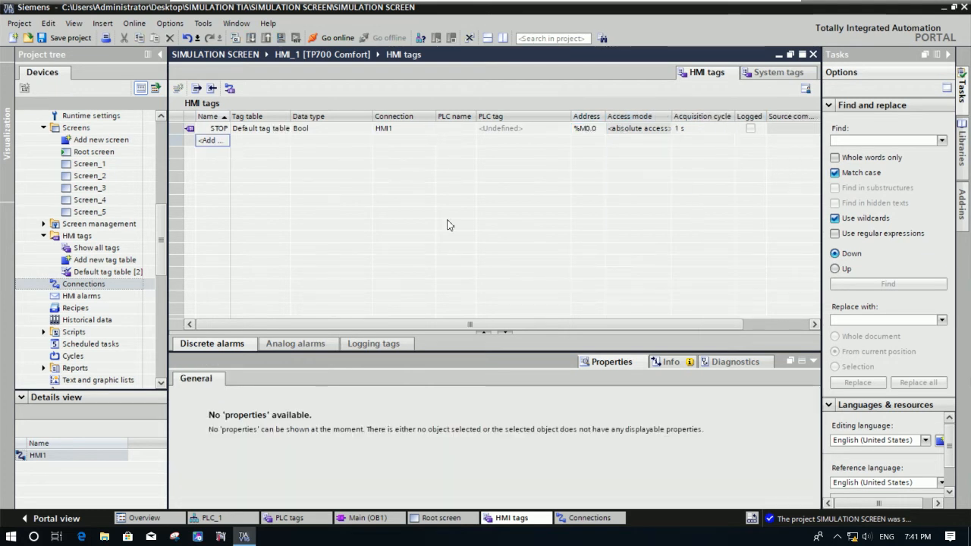
{"action": "type", "text": "STAT"}
{"action": "key", "text": "BackSpace"}
{"action": "type", "text": "RT"}
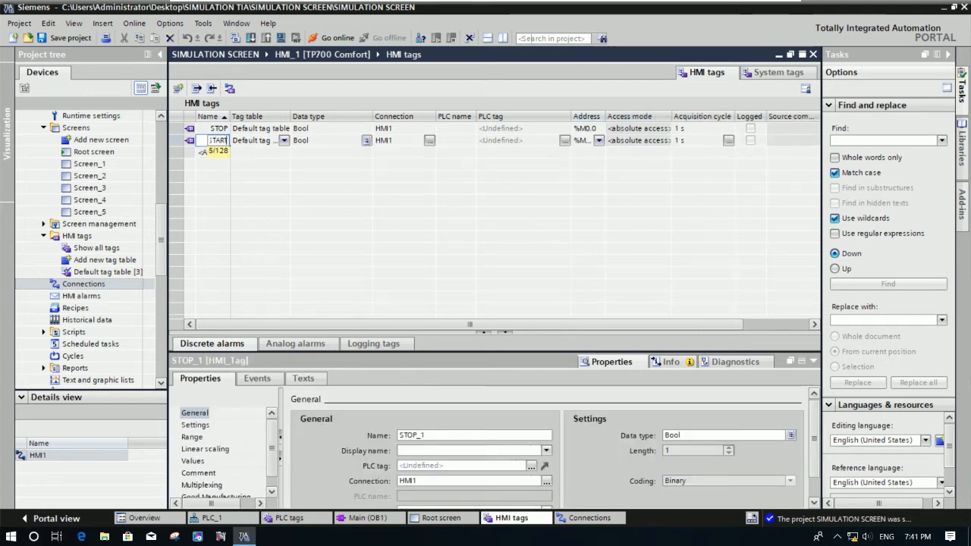
{"action": "key", "text": "Return"}
{"action": "double_click", "coordinate": [230, 121]}
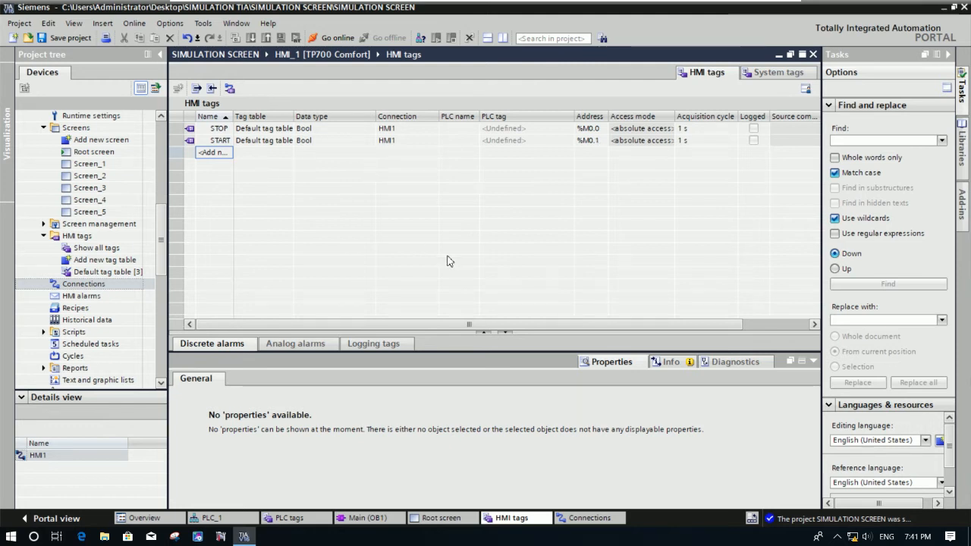
Add a third HMI tag named MOTOR1 below START and widen the Name column to show its full name.
{"action": "type", "text": "MOTOR1"}
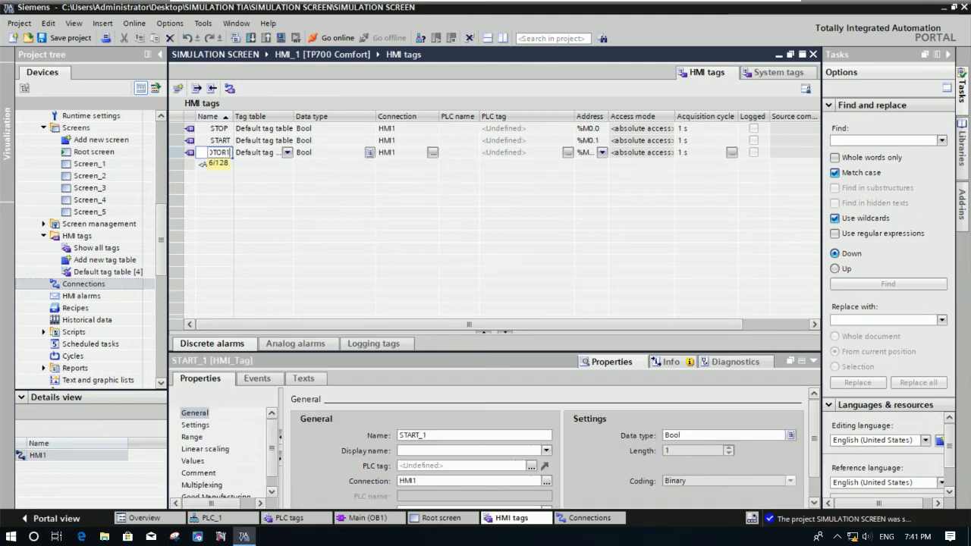
{"action": "key", "text": "Return"}
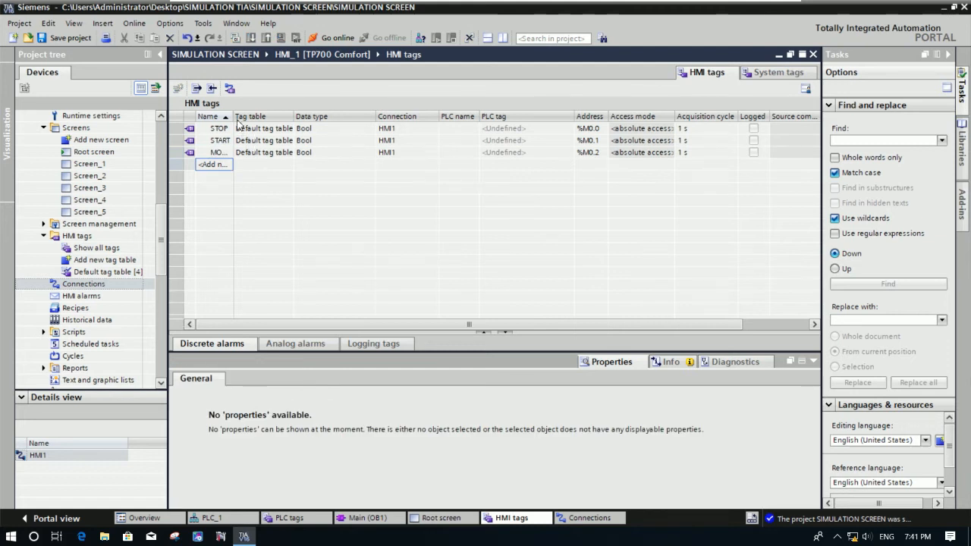
{"action": "left_click_drag", "start_coordinate": [235, 119], "coordinate": [278, 119]}
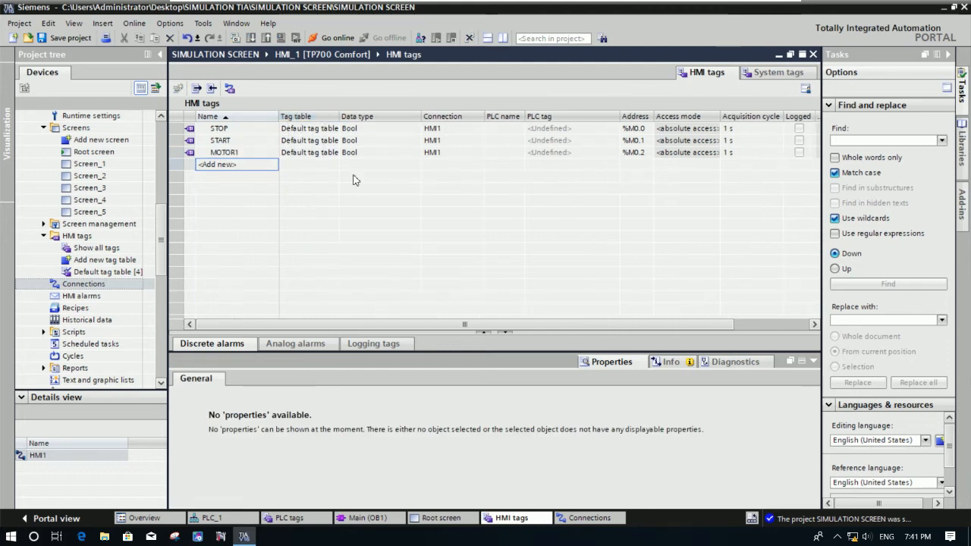
Set the MOTOR1 tag's address to %Q0.0 using operand identifier Q, address 0 and bit number 0.
{"action": "left_click", "coordinate": [647, 157]}
{"action": "left_click", "coordinate": [650, 157]}
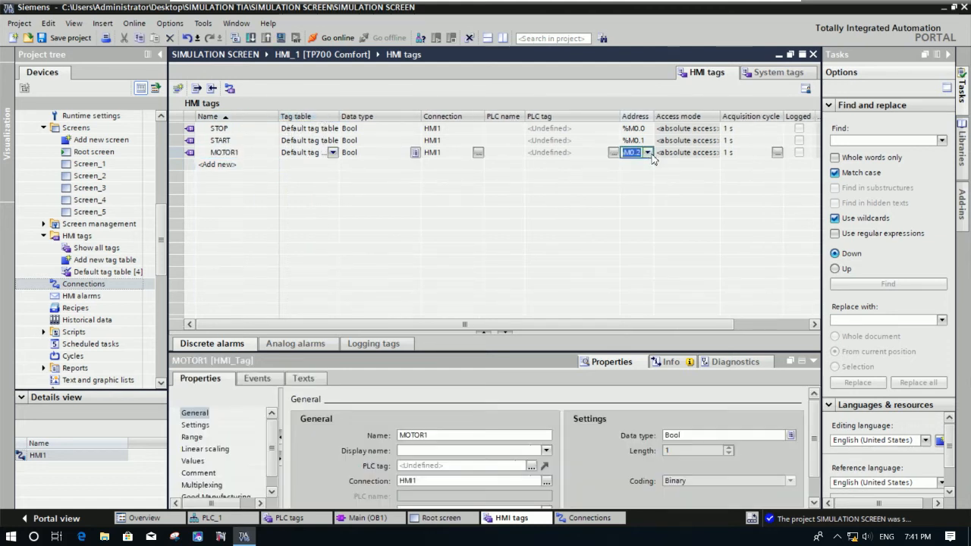
{"action": "left_click", "coordinate": [649, 154]}
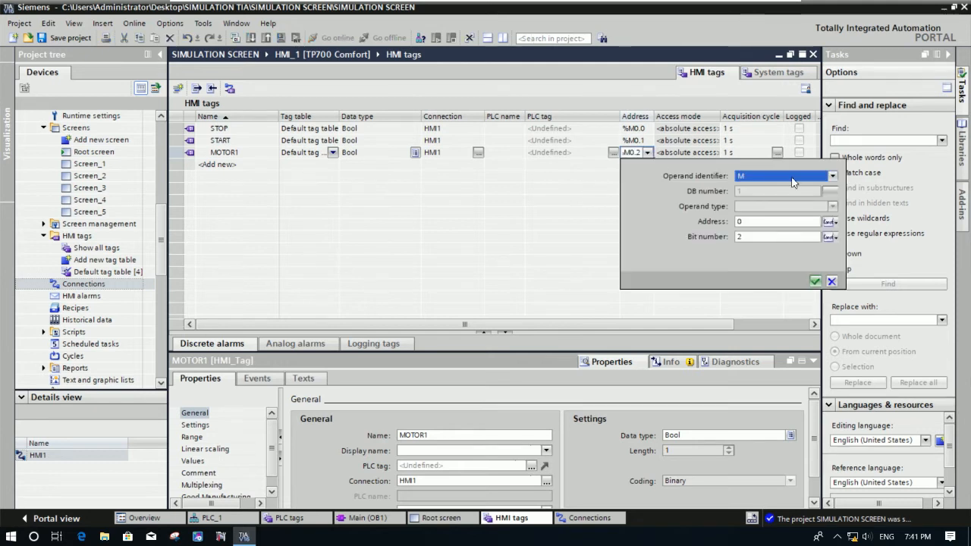
{"action": "left_click", "coordinate": [793, 179]}
{"action": "left_click", "coordinate": [790, 205]}
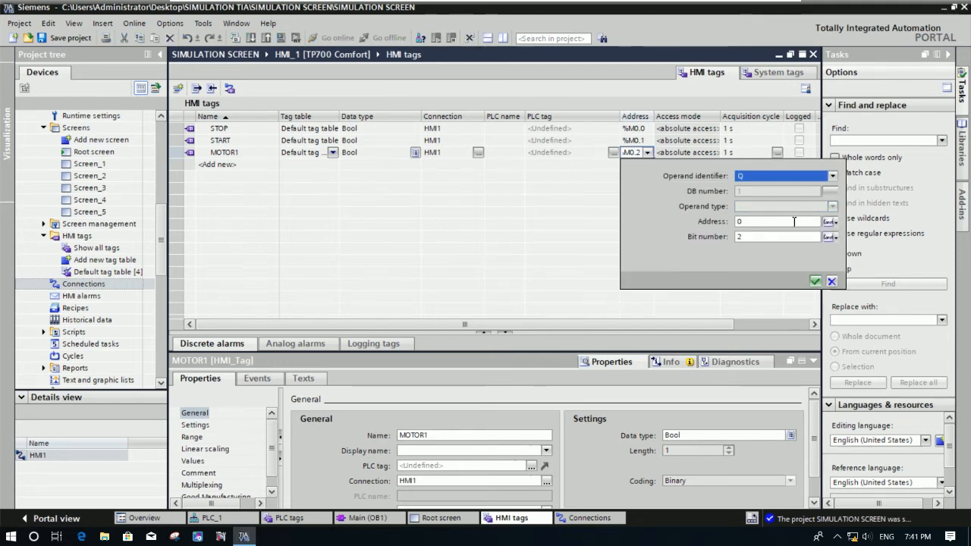
{"action": "left_click_drag", "start_coordinate": [788, 236], "coordinate": [718, 236]}
{"action": "type", "text": "0"}
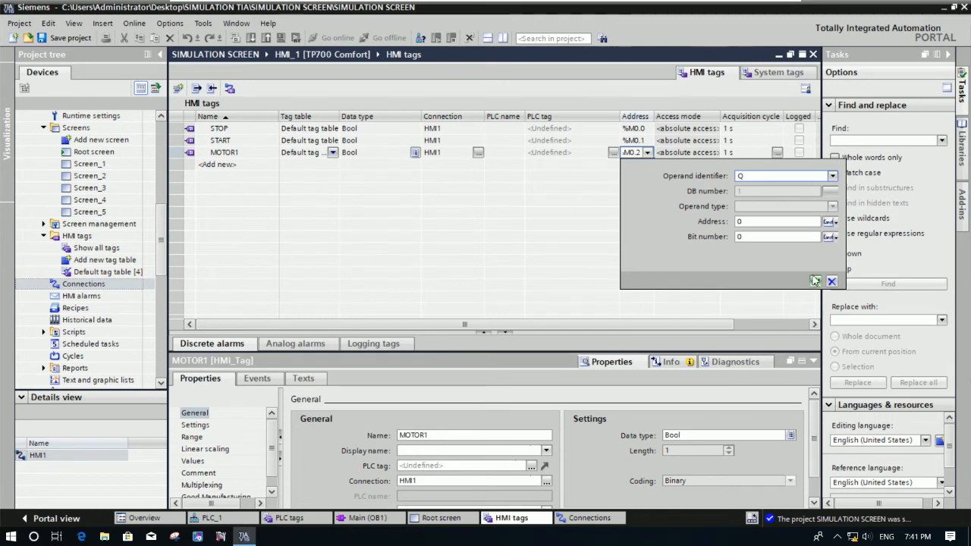
{"action": "left_click", "coordinate": [815, 281]}
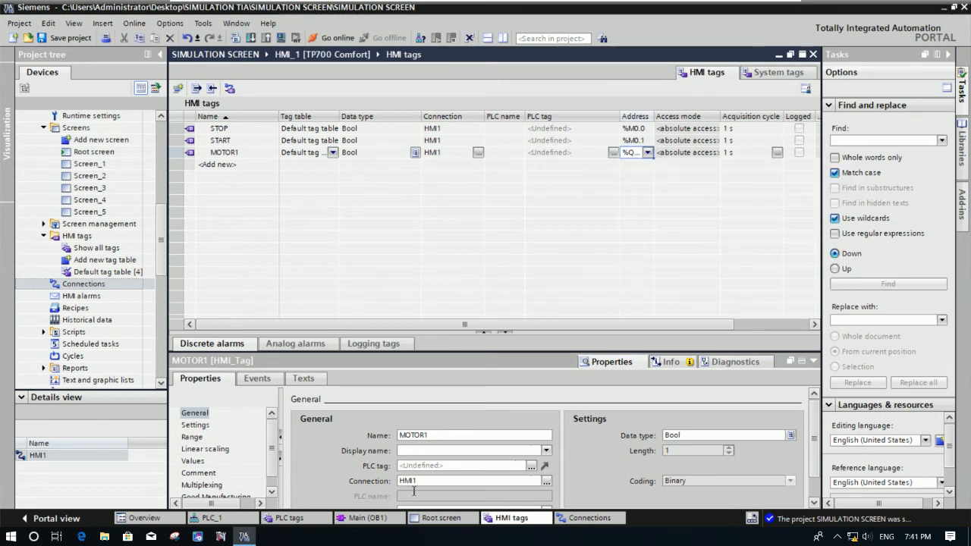
On the Root screen, delete the item in the main area and the screen-selection I/O field in the header.
{"action": "left_click", "coordinate": [456, 519]}
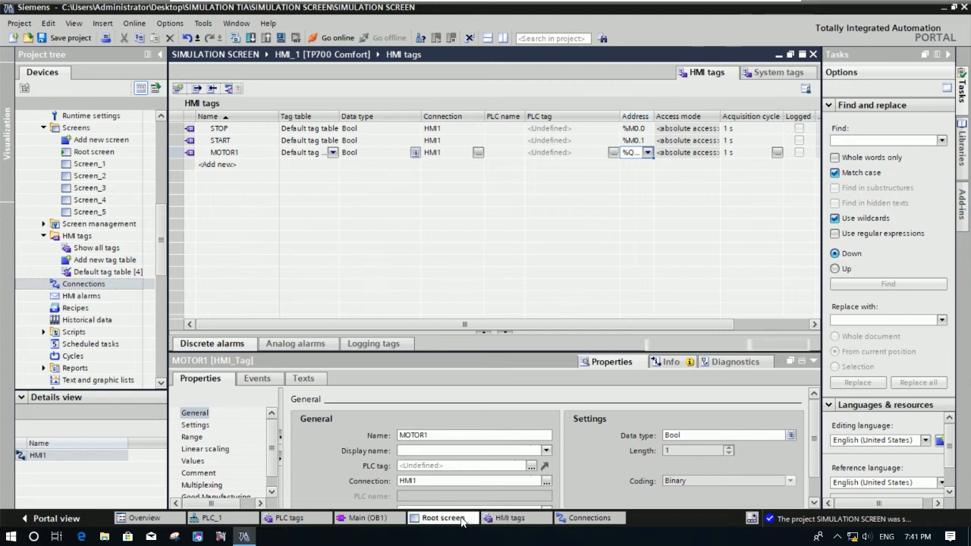
{"action": "left_click", "coordinate": [556, 180]}
{"action": "key", "text": "Delete"}
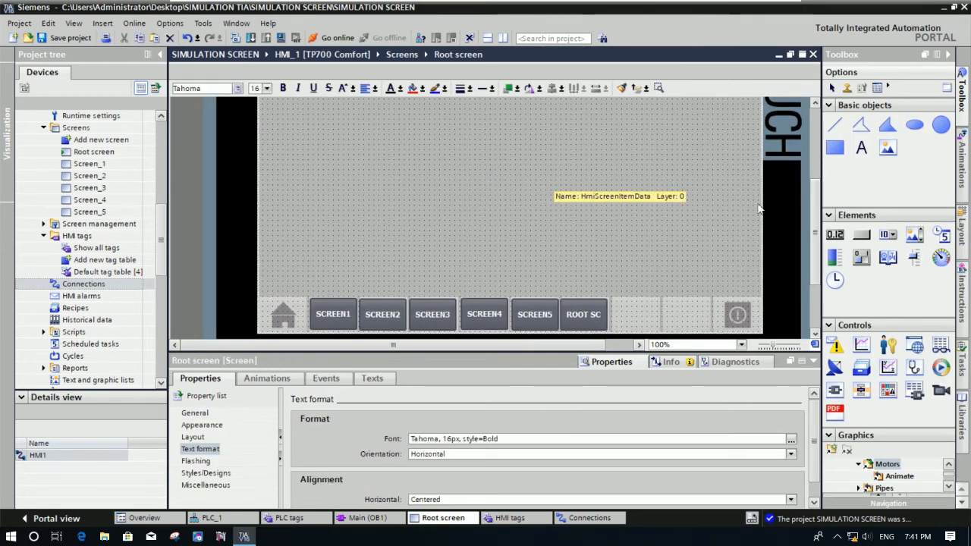
{"action": "left_click_drag", "start_coordinate": [819, 255], "coordinate": [818, 206]}
{"action": "left_click", "coordinate": [513, 137]}
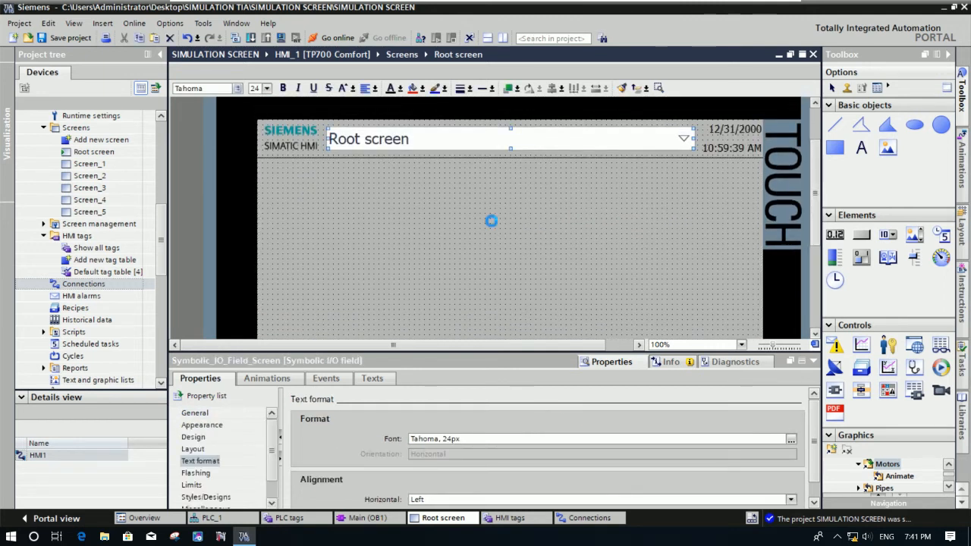
{"action": "key", "text": "Delete"}
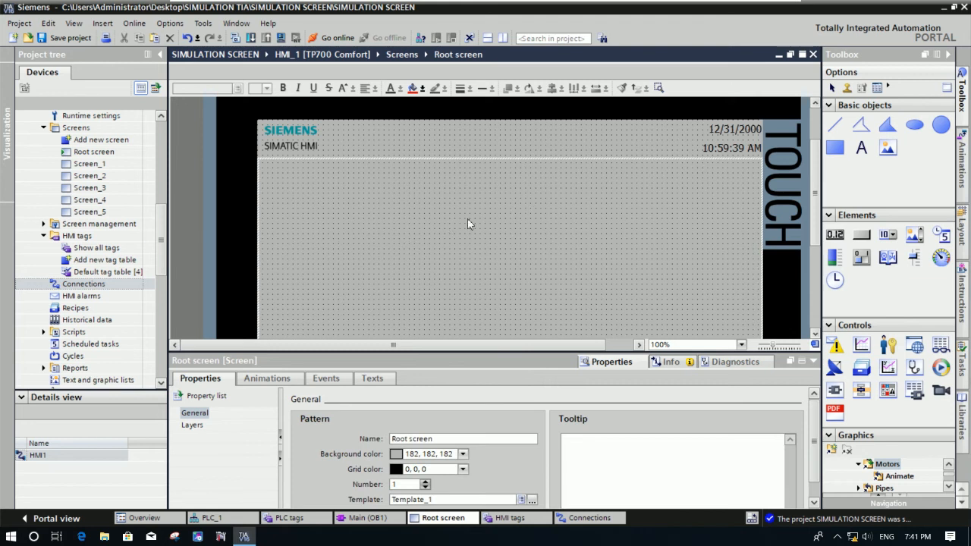
Draw a wide button in the middle of the Root screen above the SCREEN buttons and label it START.
{"action": "left_click_drag", "start_coordinate": [818, 220], "coordinate": [820, 240]}
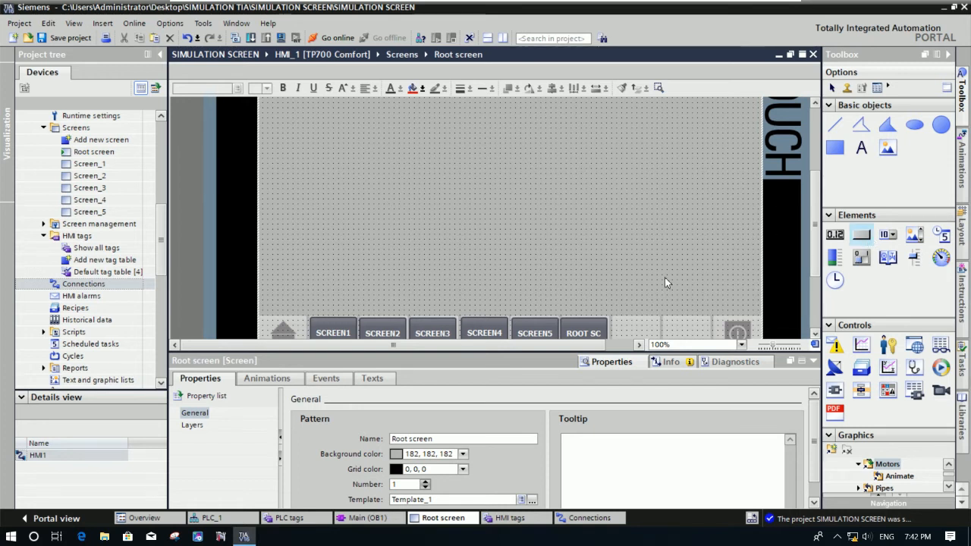
{"action": "mouse_move", "coordinate": [414, 244]}
{"action": "left_mouse_down"}
{"action": "mouse_move", "coordinate": [456, 269]}
{"action": "mouse_move", "coordinate": [528, 282]}
{"action": "left_mouse_up"}
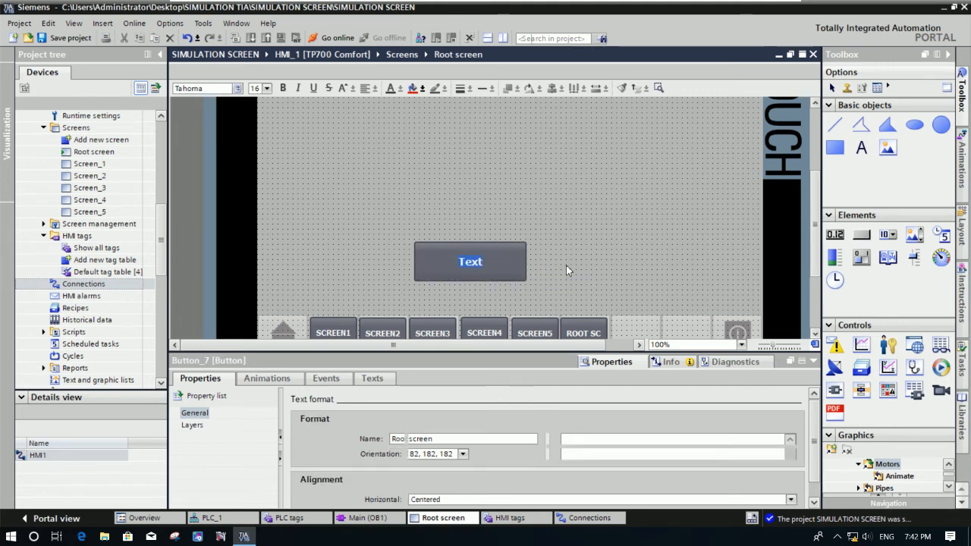
{"action": "type", "text": "START"}
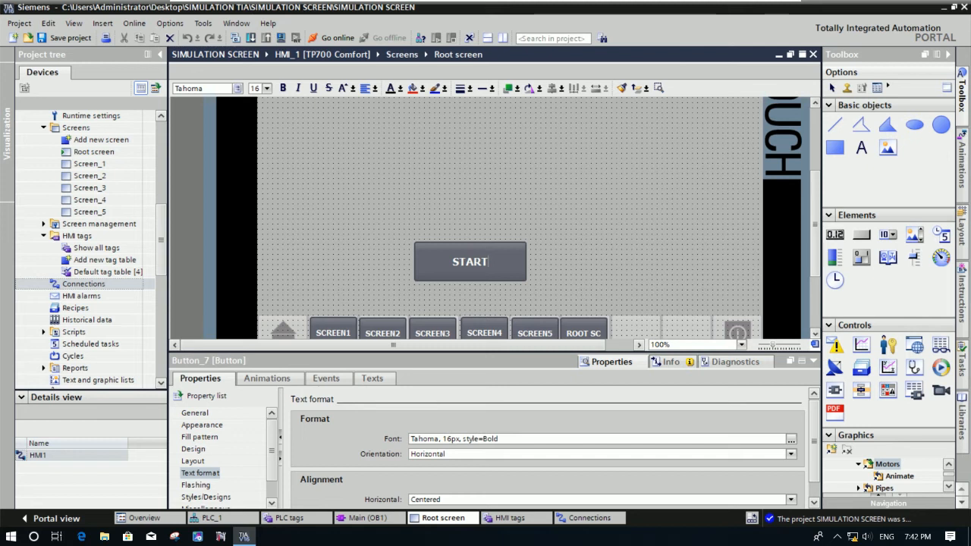
{"action": "left_click", "coordinate": [558, 266]}
Increase the START button's label font size to 19, keeping the Tahoma Bold style.
{"action": "left_click", "coordinate": [507, 262]}
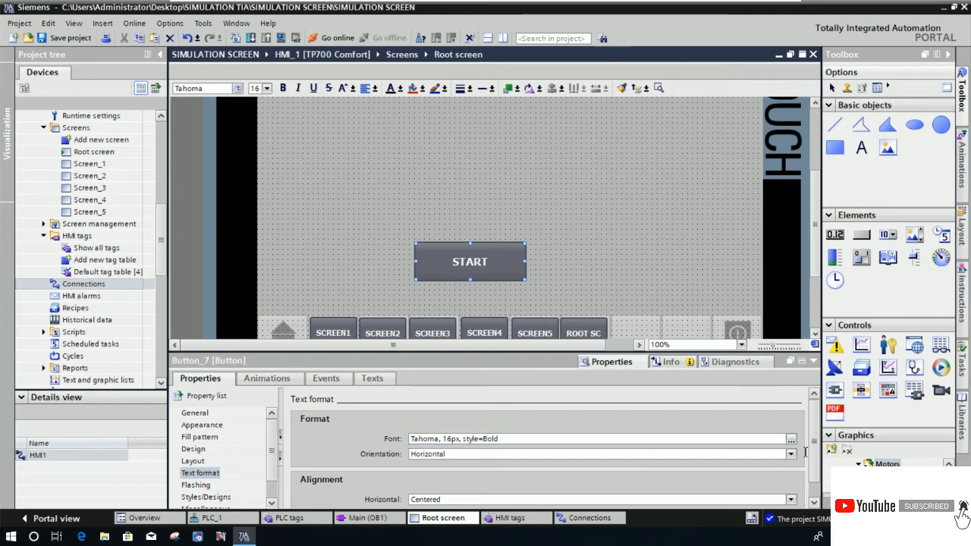
{"action": "scroll", "coordinate": [813, 472], "scroll_direction": "down", "scroll_amount": 1}
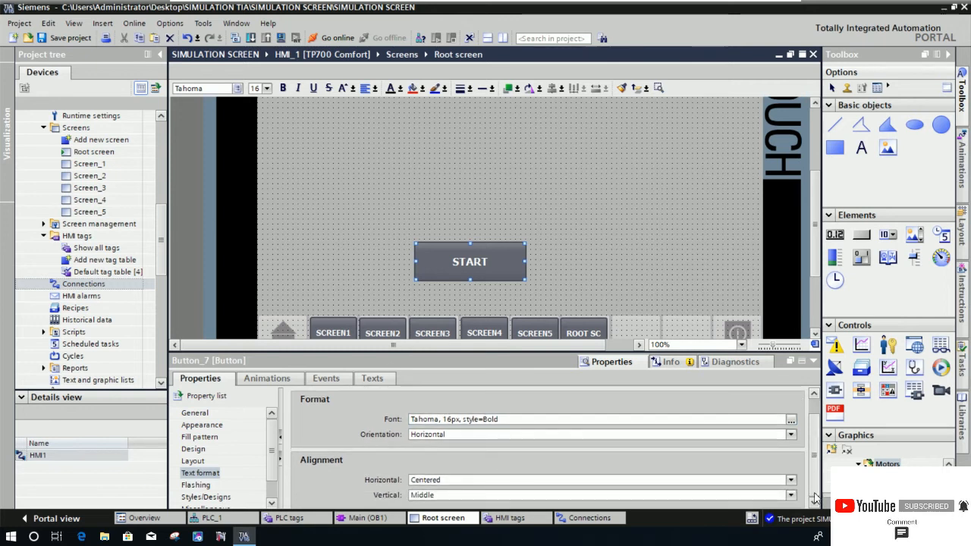
{"action": "scroll", "coordinate": [814, 448], "scroll_direction": "up", "scroll_amount": 1}
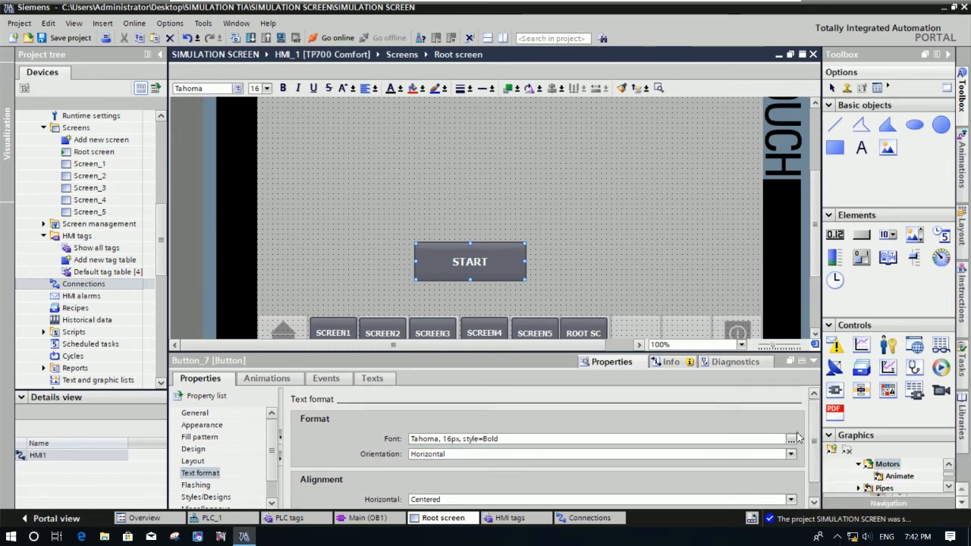
{"action": "left_click", "coordinate": [791, 438]}
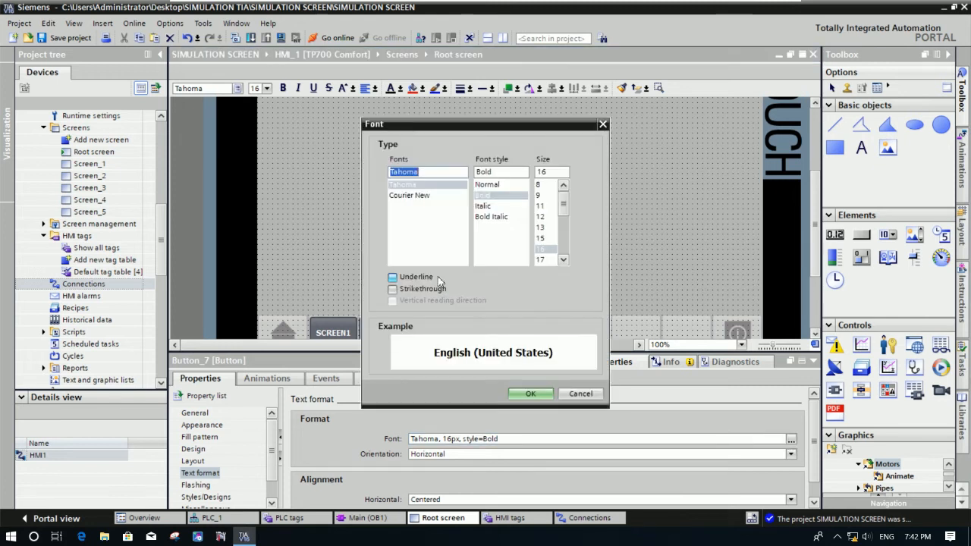
{"action": "left_click", "coordinate": [563, 260]}
{"action": "left_click", "coordinate": [544, 259]}
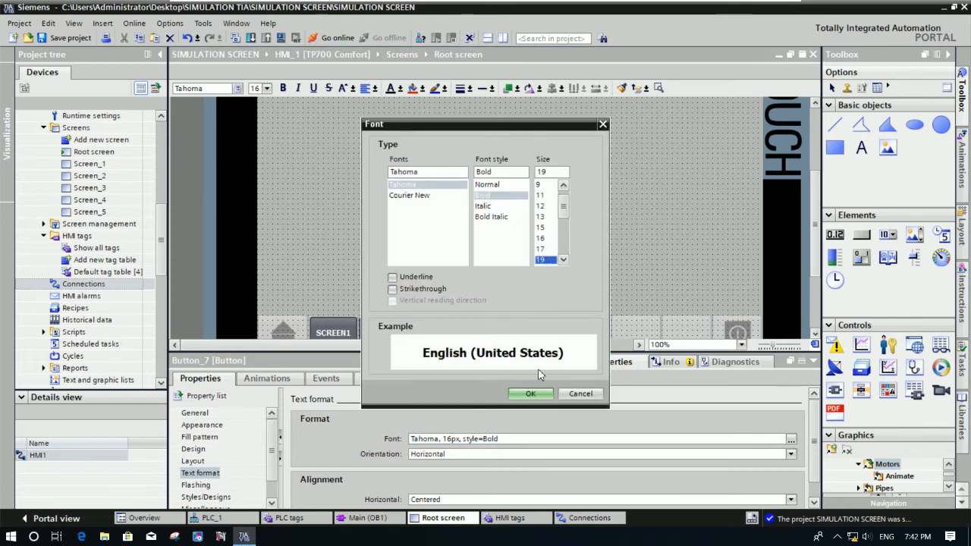
{"action": "left_click", "coordinate": [531, 394]}
{"action": "left_click", "coordinate": [582, 281]}
Examine the START button's general and appearance properties, including the available background fill patterns.
{"action": "left_click", "coordinate": [500, 265]}
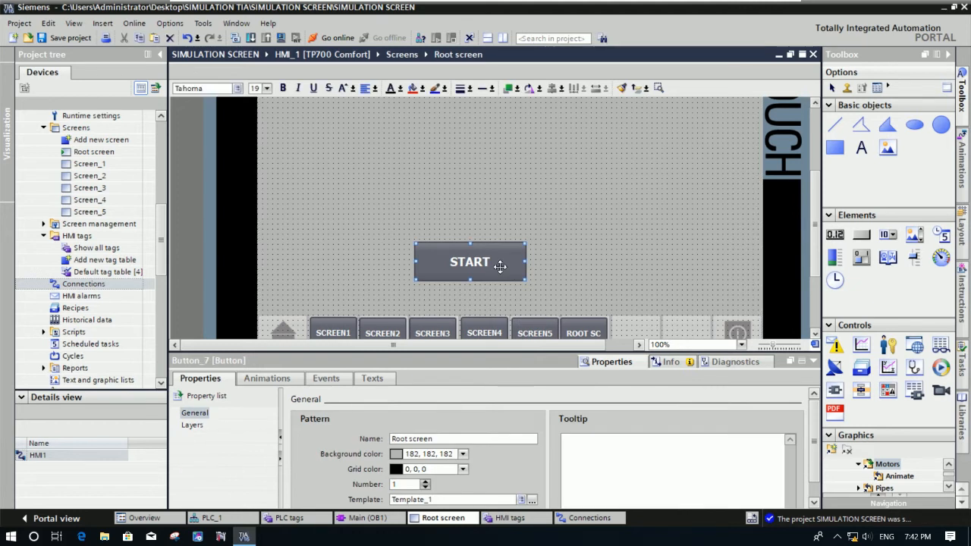
{"action": "right_click", "coordinate": [461, 267]}
{"action": "left_click", "coordinate": [479, 464]}
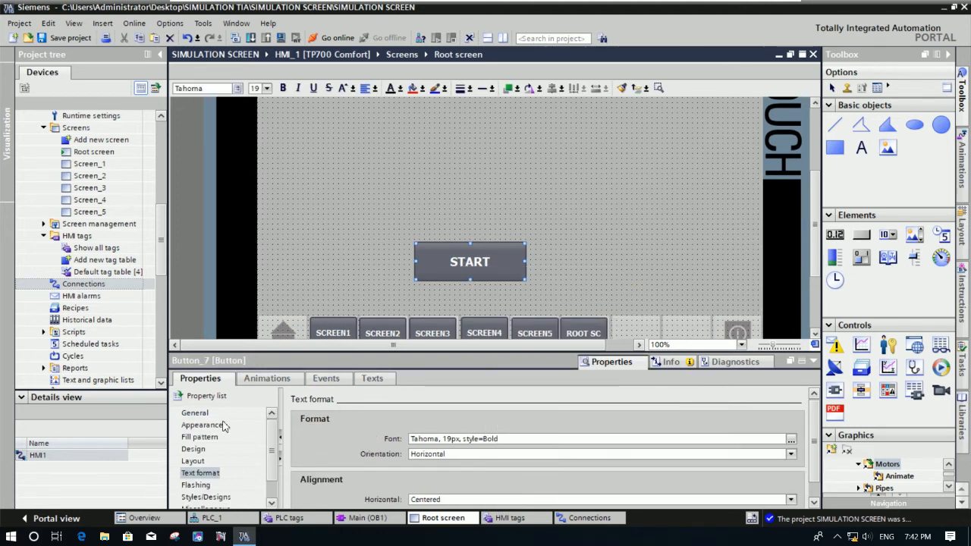
{"action": "left_click", "coordinate": [200, 414]}
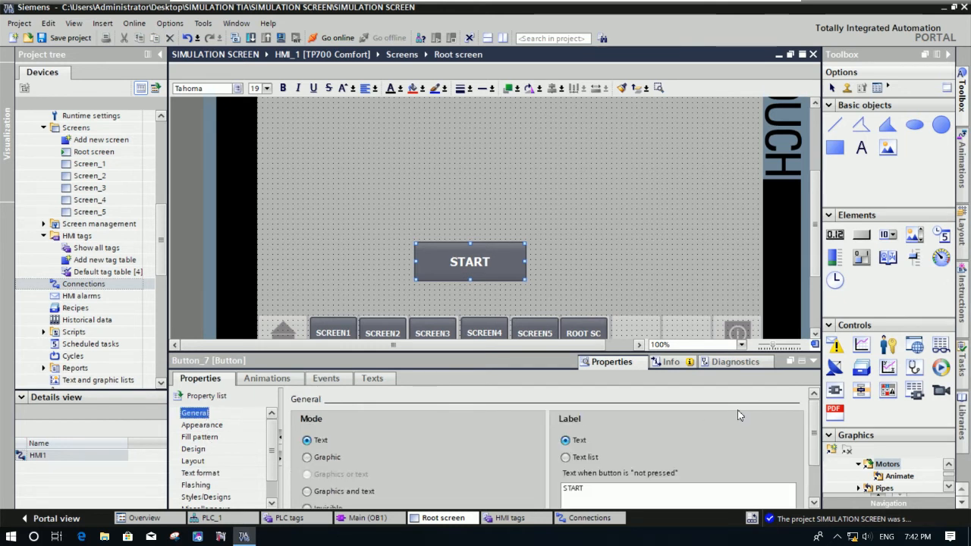
{"action": "mouse_move", "coordinate": [811, 447]}
{"action": "left_mouse_down"}
{"action": "mouse_move", "coordinate": [812, 481]}
{"action": "mouse_move", "coordinate": [811, 461]}
{"action": "left_mouse_up"}
{"action": "left_click", "coordinate": [202, 425]}
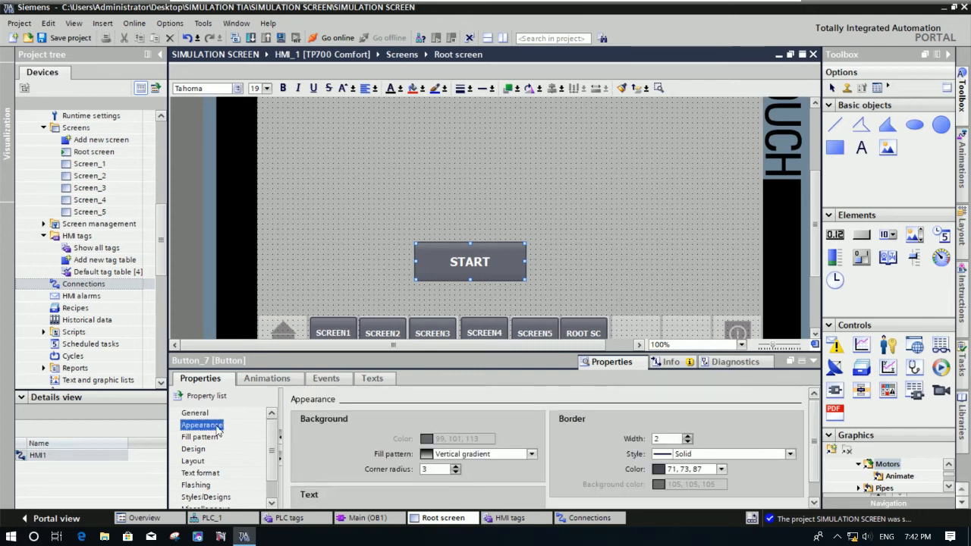
{"action": "left_click", "coordinate": [535, 455]}
{"action": "left_click", "coordinate": [535, 455]}
{"action": "left_click", "coordinate": [534, 454]}
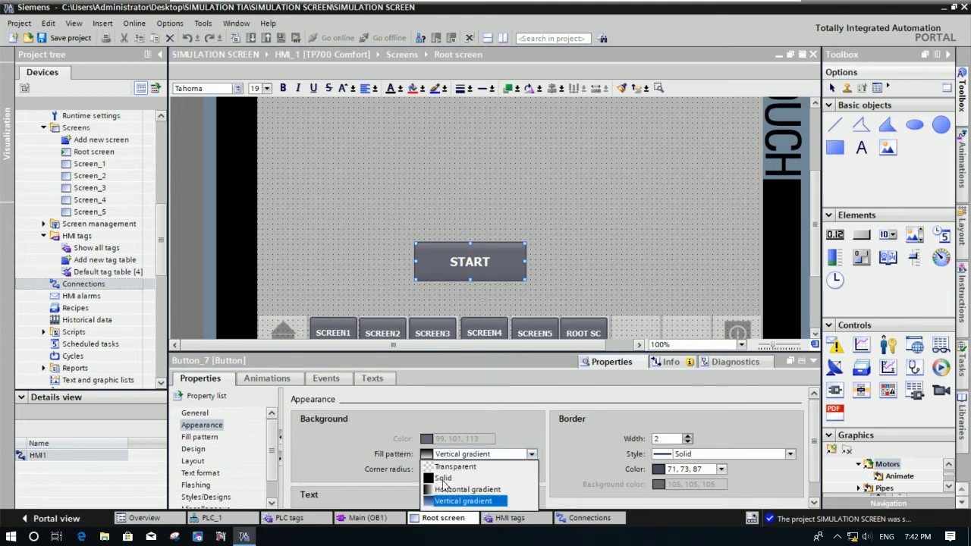
{"action": "left_click", "coordinate": [609, 435]}
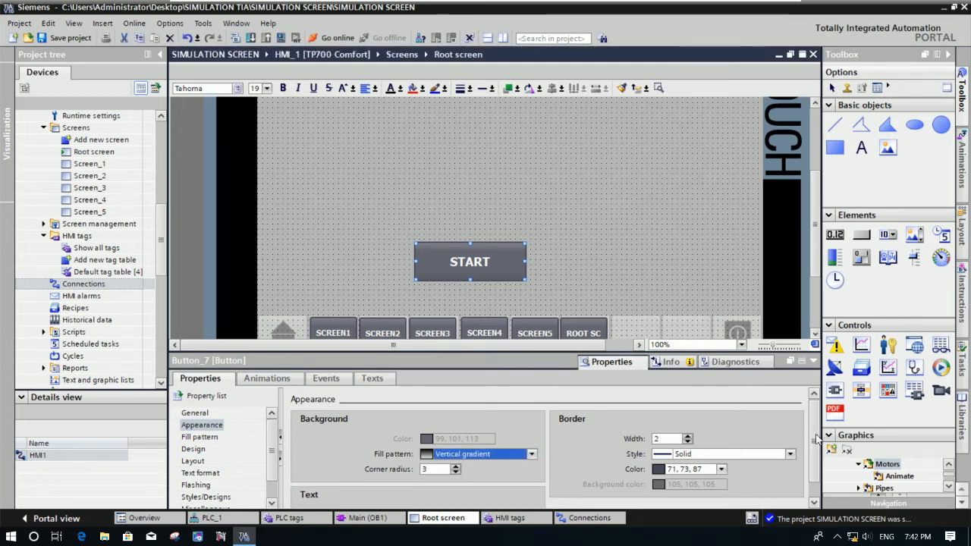
Try blue (0, 0, 255) as the START button's text color.
{"action": "left_click_drag", "start_coordinate": [815, 437], "coordinate": [814, 470]}
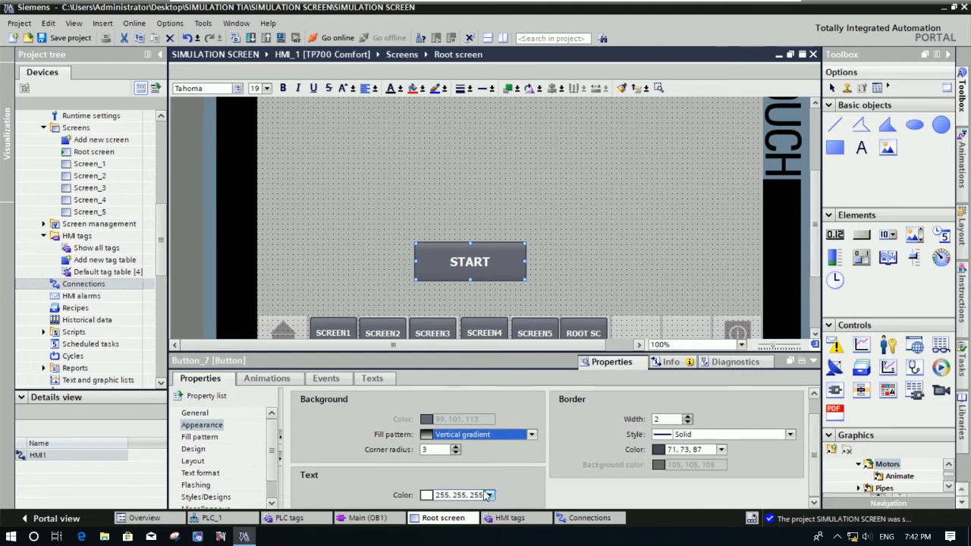
{"action": "left_click", "coordinate": [445, 496]}
{"action": "key", "text": "BackSpace"}
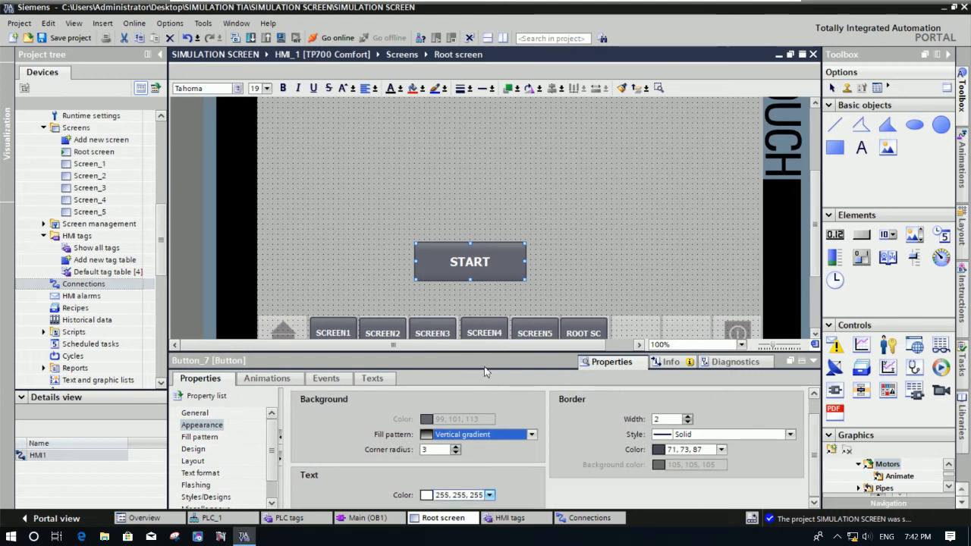
{"action": "left_click", "coordinate": [490, 496]}
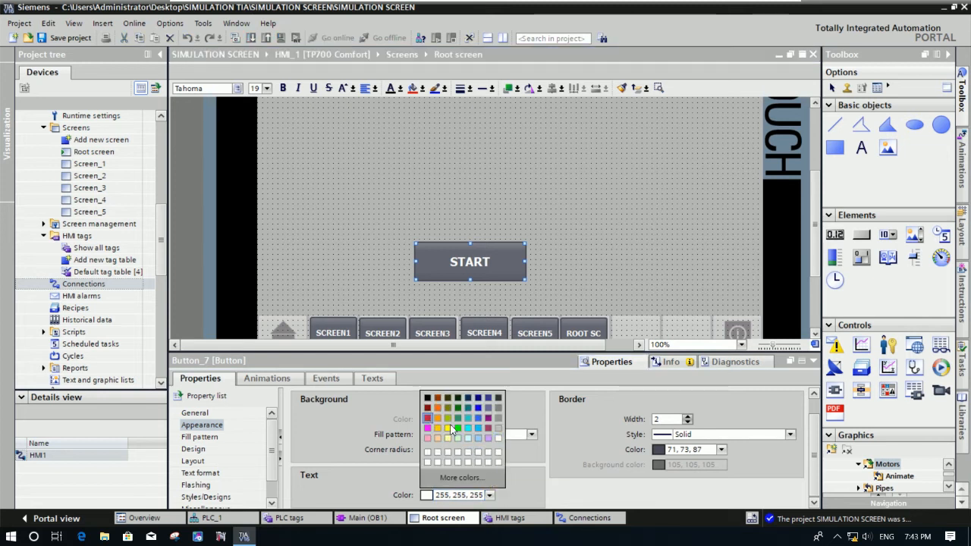
{"action": "left_click", "coordinate": [478, 408]}
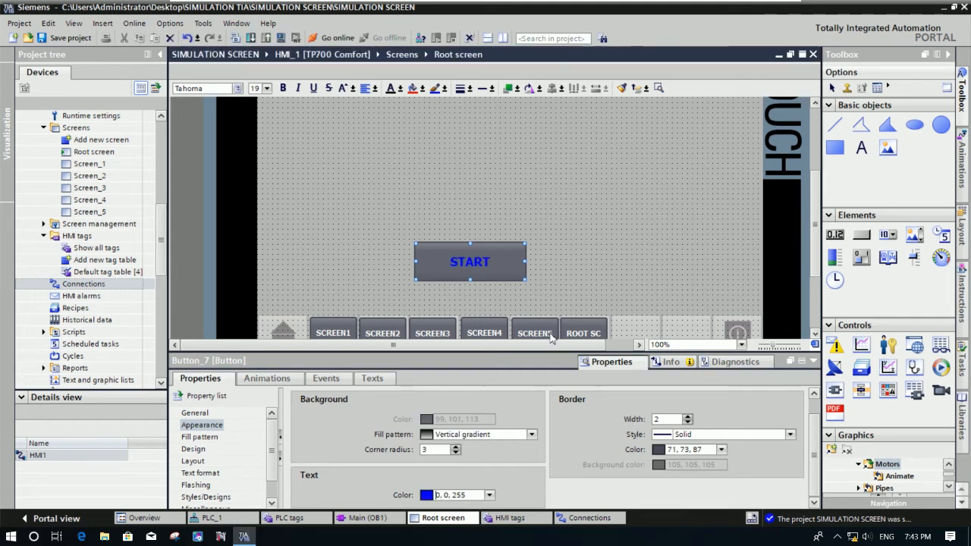
Set the START button's text color to yellow (255, 255, 0).
{"action": "left_click", "coordinate": [490, 495]}
{"action": "left_click", "coordinate": [485, 429]}
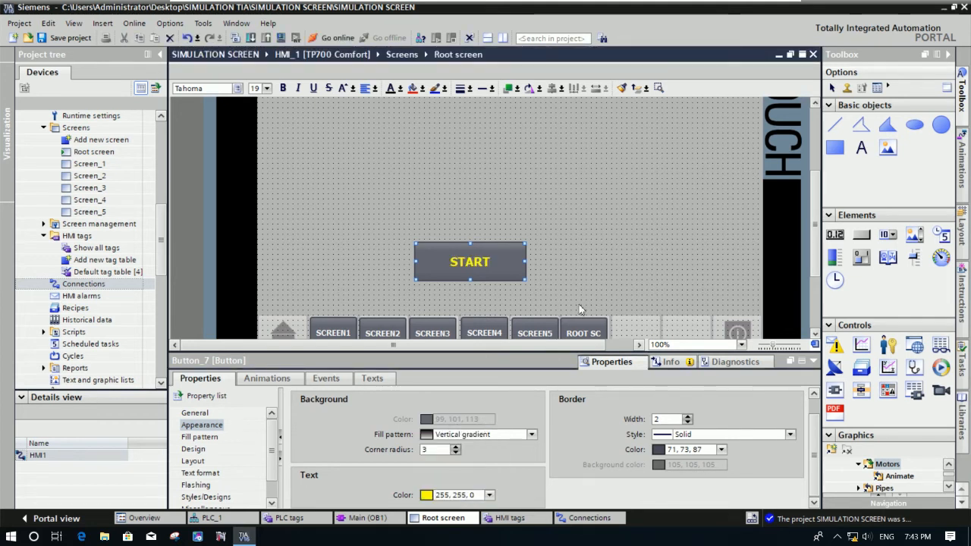
{"action": "left_click", "coordinate": [583, 282]}
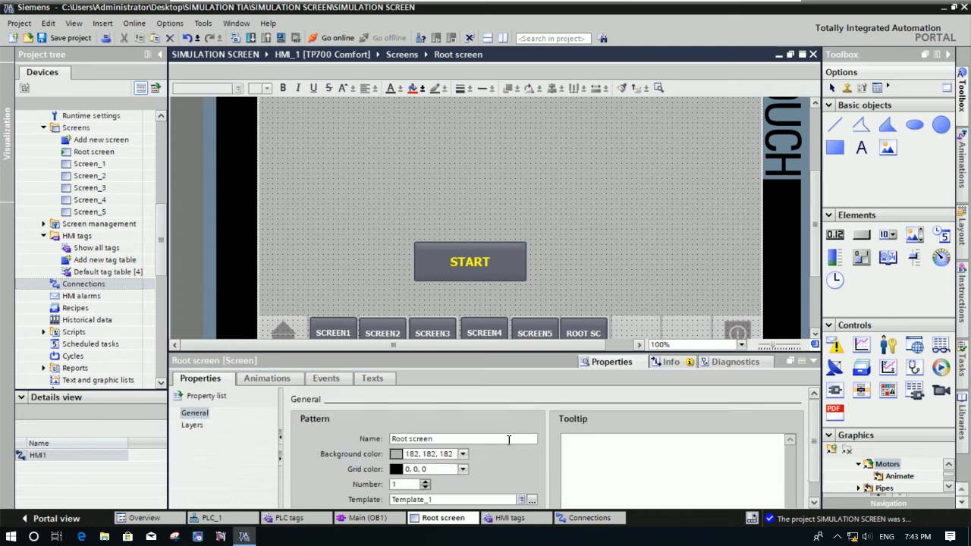
Set the START button's border color to red (255, 0, 0).
{"action": "left_click", "coordinate": [506, 263]}
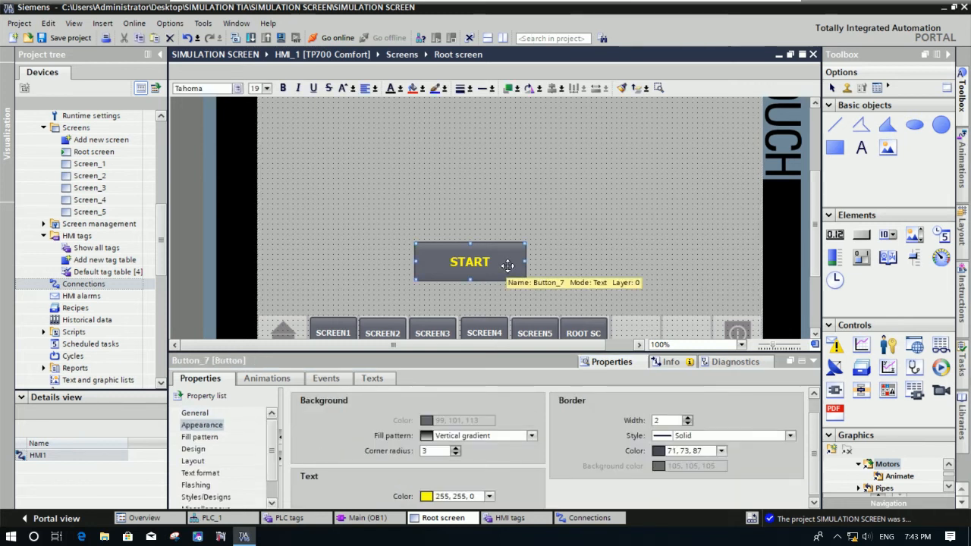
{"action": "left_click", "coordinate": [722, 452]}
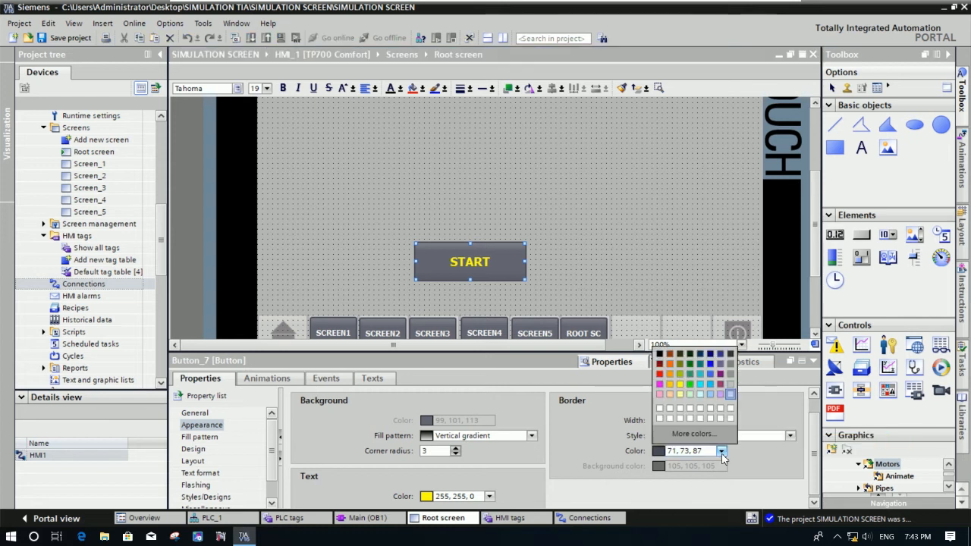
{"action": "left_click", "coordinate": [660, 374]}
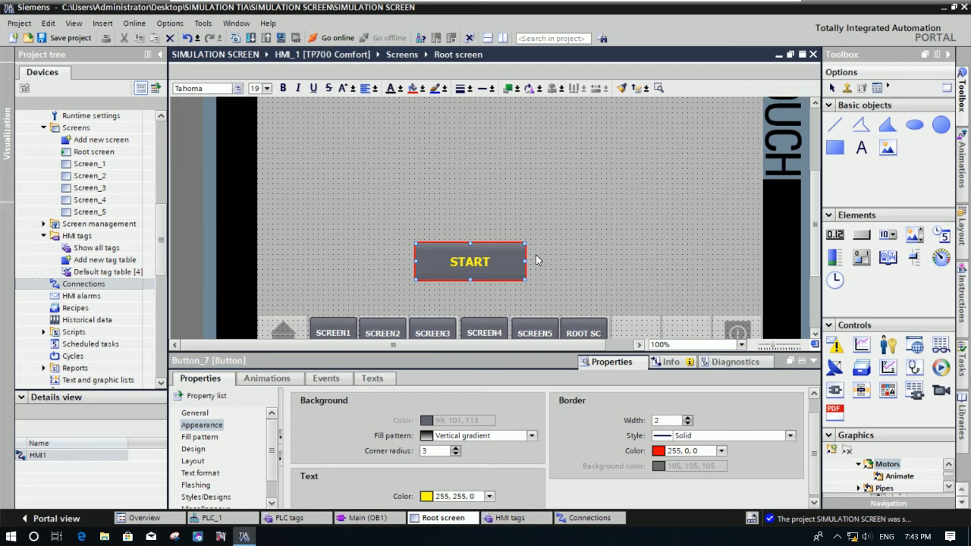
Give the START button a solid fill pattern with a red (255, 0, 0) background color.
{"action": "left_click", "coordinate": [530, 437]}
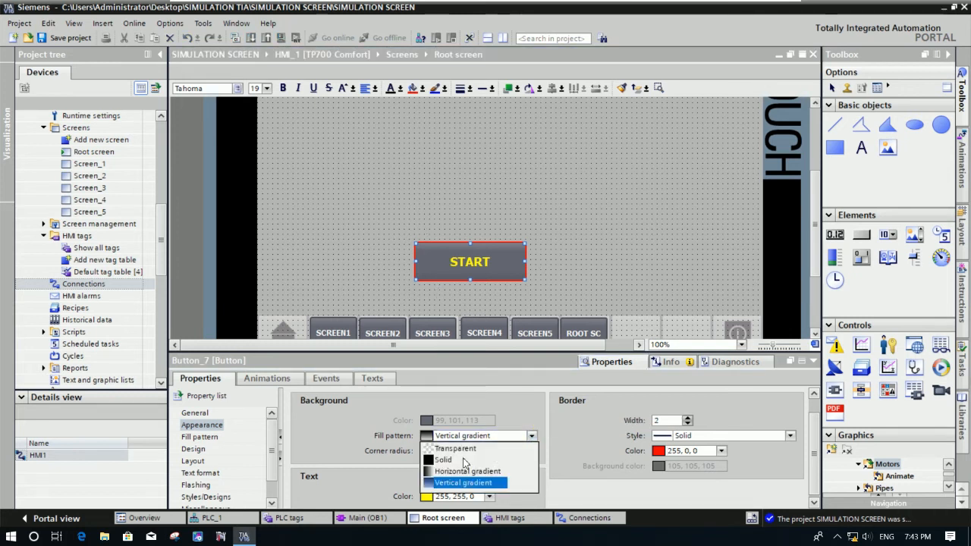
{"action": "left_click", "coordinate": [467, 460]}
{"action": "left_click", "coordinate": [489, 420]}
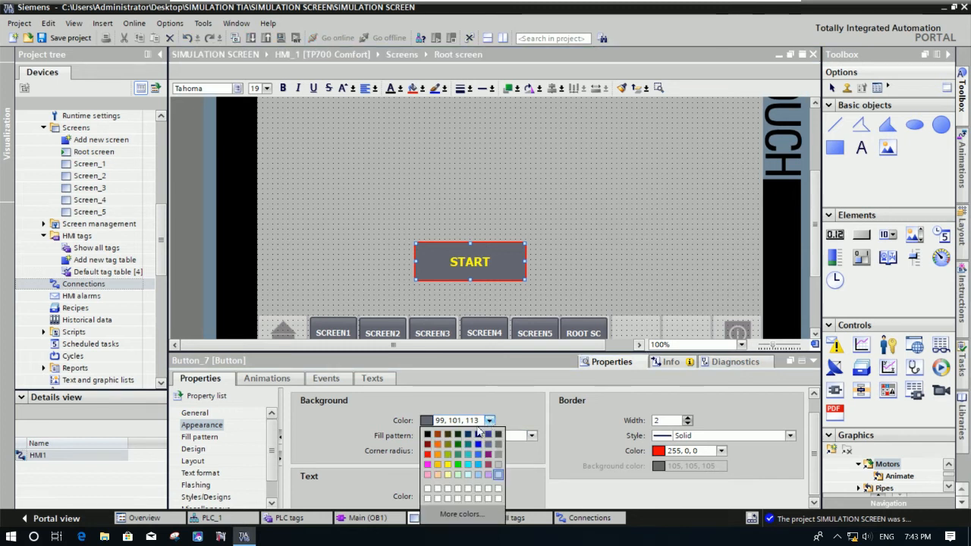
{"action": "left_click", "coordinate": [429, 459]}
{"action": "left_click", "coordinate": [573, 273]}
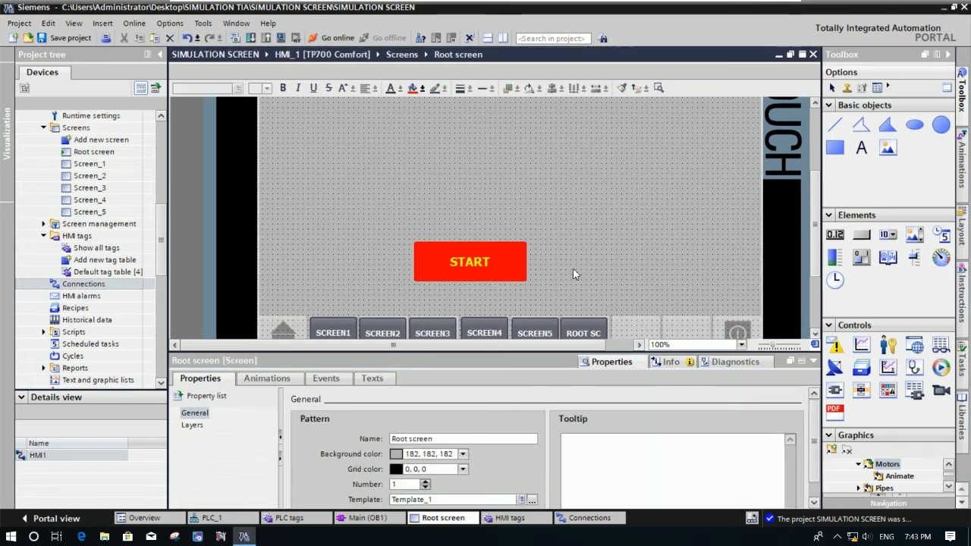
Duplicate the START button beside the original and change the copy's label to STOP.
{"action": "left_click", "coordinate": [521, 261]}
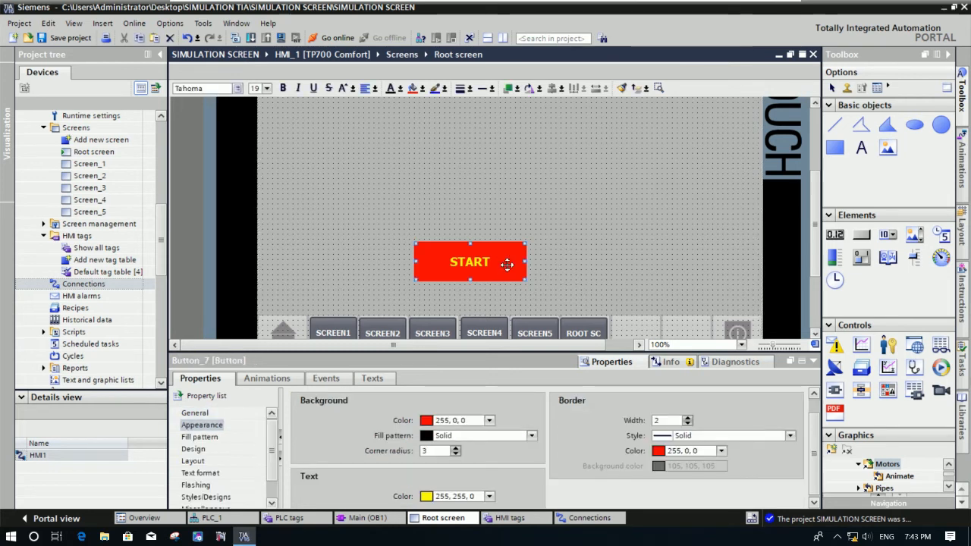
{"action": "key", "text": "ctrl+v"}
{"action": "left_click", "coordinate": [605, 267]}
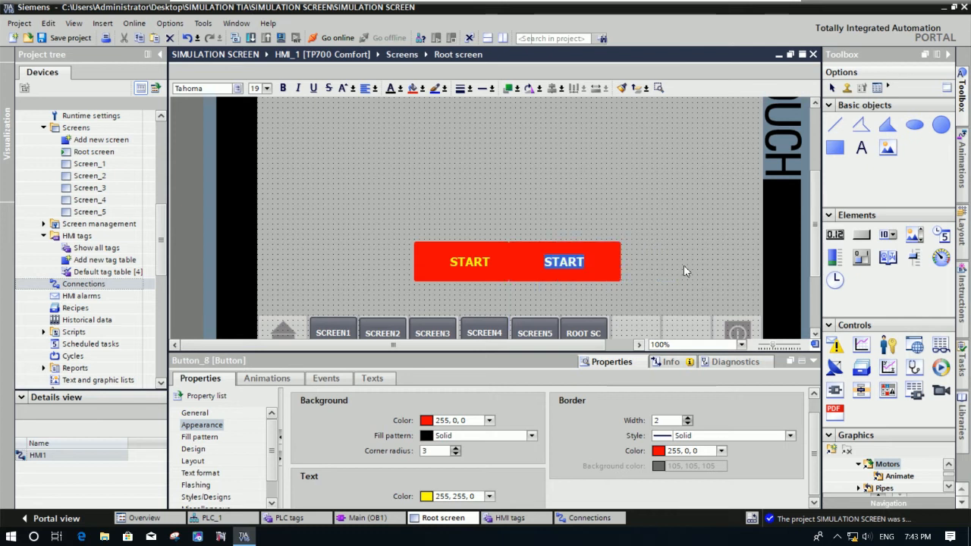
{"action": "key", "text": "End"}
{"action": "key", "text": "BackSpace"}
{"action": "key", "text": "BackSpace"}
{"action": "key", "text": "BackSpace"}
{"action": "key", "text": "BackSpace"}
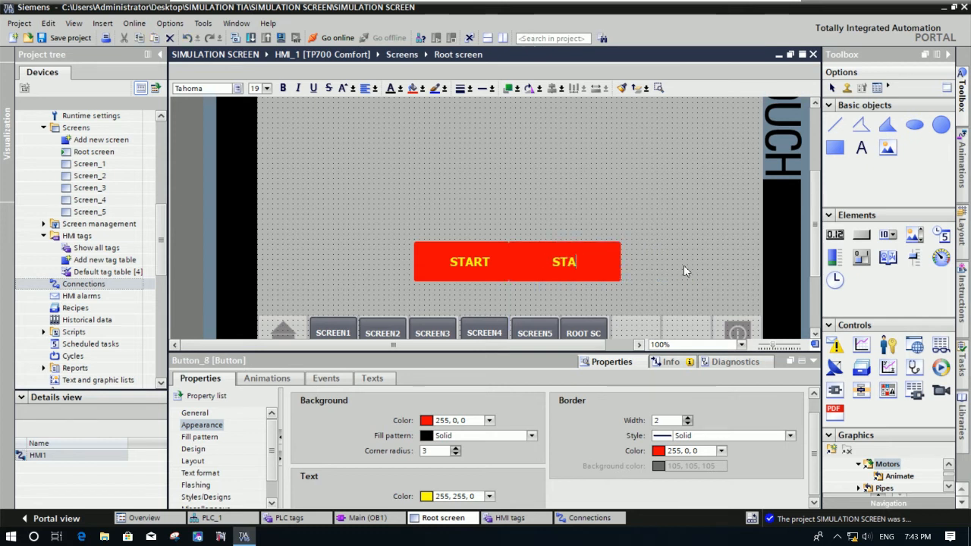
{"action": "type", "text": "TOP"}
{"action": "left_click", "coordinate": [651, 290]}
Nudge the STOP button to the right until a small gap separates it from the START button.
{"action": "left_click", "coordinate": [596, 273]}
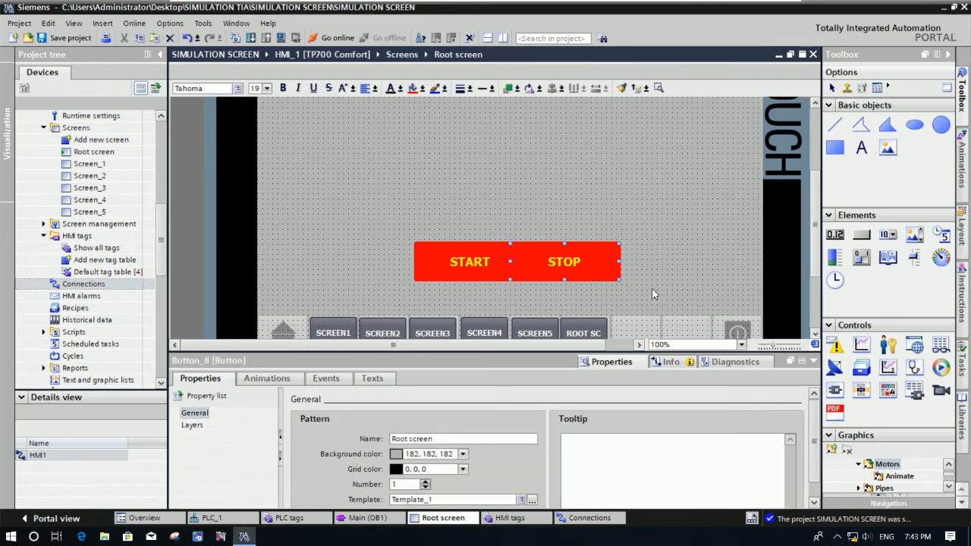
{"action": "key", "text": "Right"}
{"action": "key", "text": "Right"}
{"action": "key", "text": "Right"}
{"action": "key", "text": "Right"}
{"action": "key", "text": "Right"}
{"action": "key", "text": "Right"}
{"action": "key", "text": "Right"}
{"action": "key", "text": "Right"}
{"action": "key", "text": "Right"}
{"action": "key", "text": "Right"}
{"action": "key", "text": "Right"}
{"action": "key", "text": "Right"}
{"action": "key", "text": "Right"}
{"action": "key", "text": "Right"}
{"action": "key", "text": "Right"}
{"action": "key", "text": "Right"}
{"action": "key", "text": "Right"}
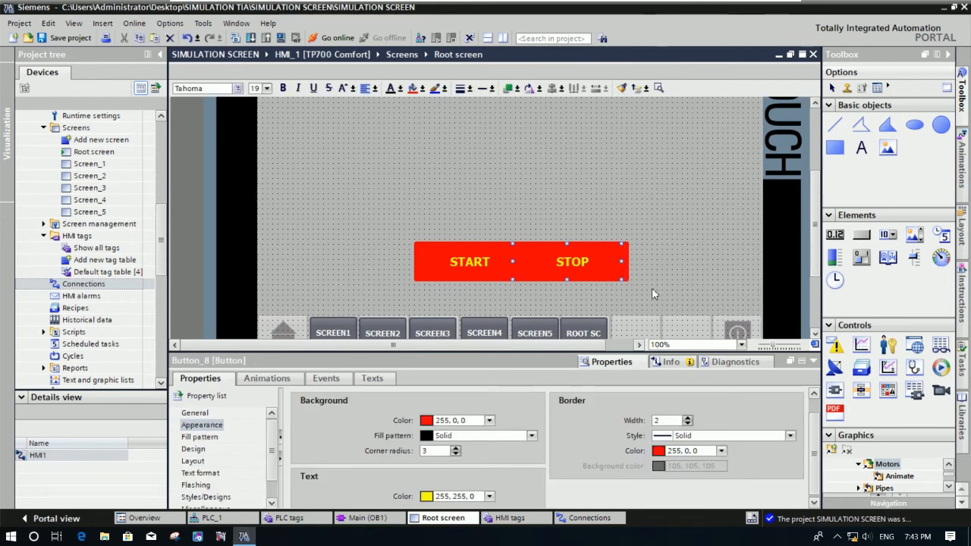
{"action": "key", "text": "Right"}
{"action": "key", "text": "Right"}
{"action": "key", "text": "Right"}
{"action": "key", "text": "Right"}
{"action": "key", "text": "Right"}
{"action": "key", "text": "Right"}
{"action": "key", "text": "Right"}
{"action": "key", "text": "Right"}
{"action": "key", "text": "Right"}
{"action": "key", "text": "Right"}
{"action": "key", "text": "Right"}
{"action": "key", "text": "Right"}
{"action": "key", "text": "Right"}
{"action": "key", "text": "Right"}
{"action": "key", "text": "Right"}
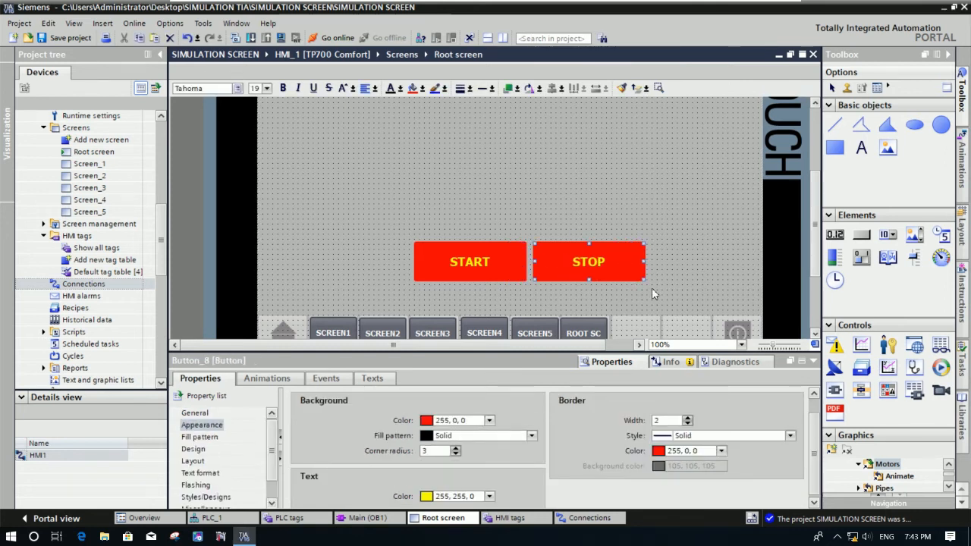
Set the START button's border and background colors to green (0, 255, 0).
{"action": "left_click", "coordinate": [504, 264]}
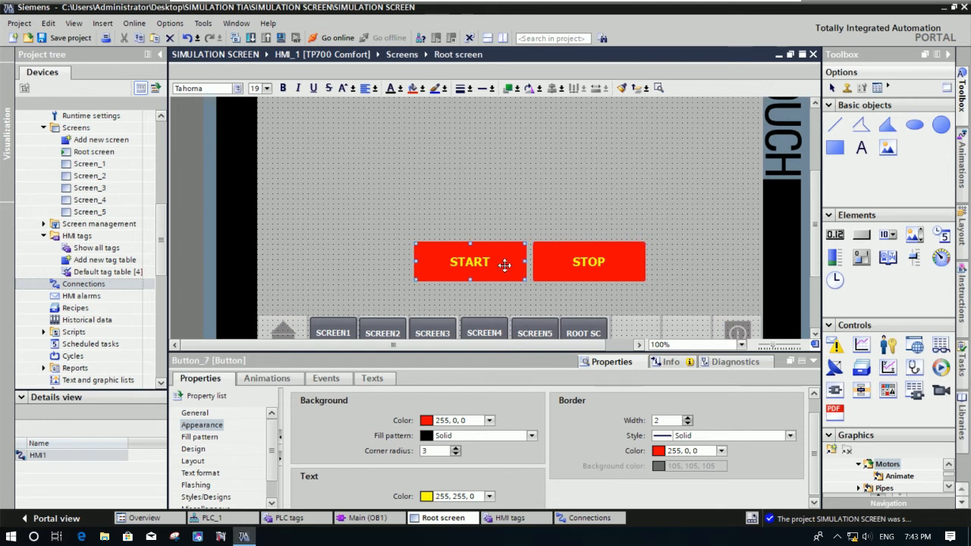
{"action": "left_click", "coordinate": [722, 451]}
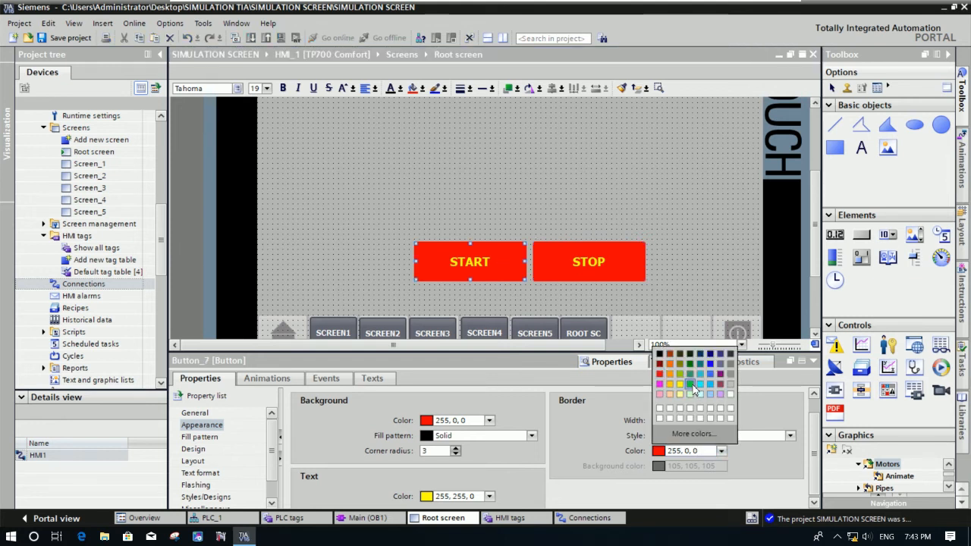
{"action": "left_click", "coordinate": [691, 384]}
{"action": "left_click", "coordinate": [490, 420]}
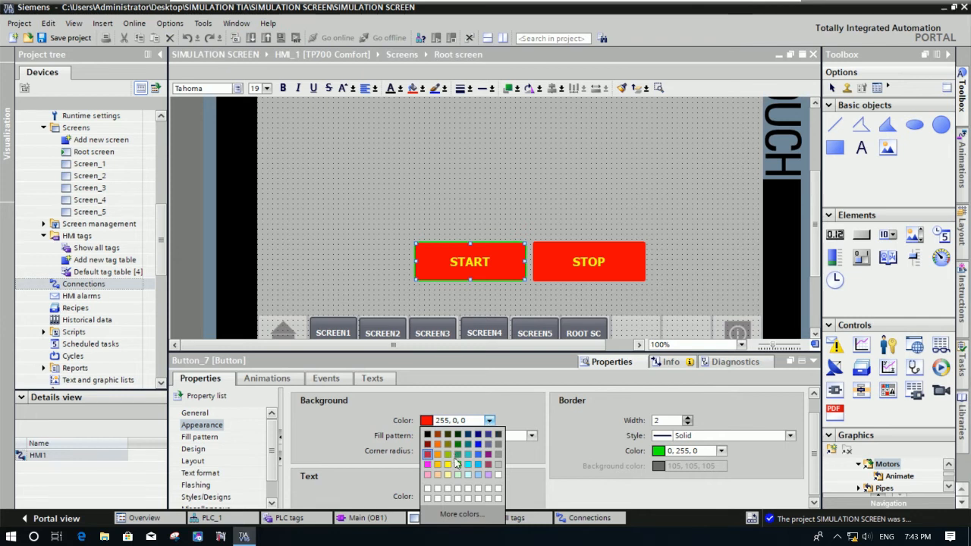
{"action": "left_click", "coordinate": [459, 466]}
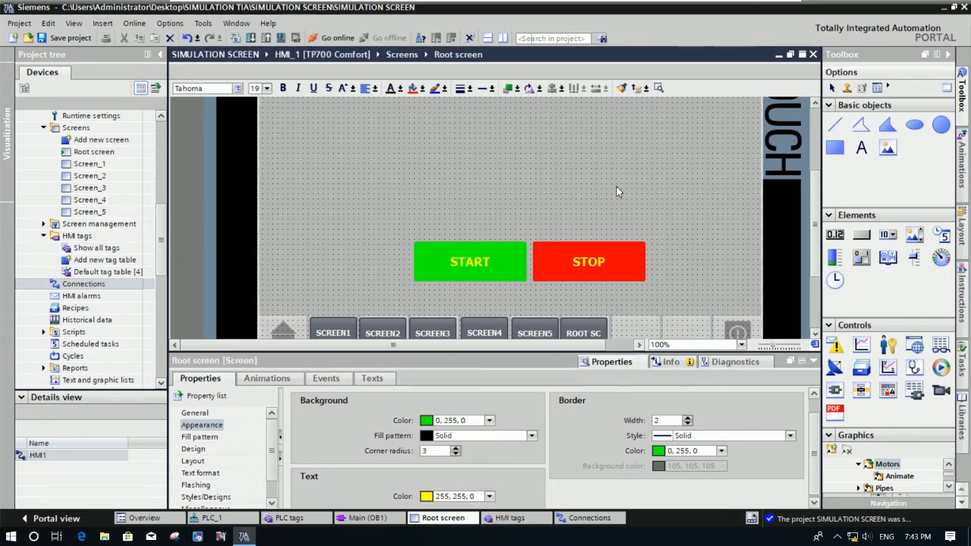
{"action": "left_click", "coordinate": [579, 200]}
Set the text color of both the START and STOP buttons to black (0, 0, 0).
{"action": "left_click", "coordinate": [494, 273]}
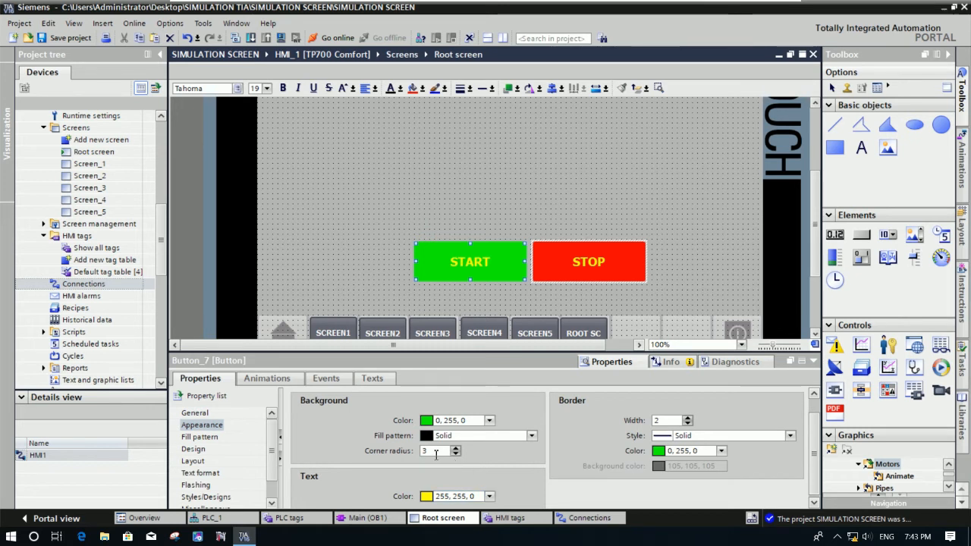
{"action": "left_click", "coordinate": [489, 421]}
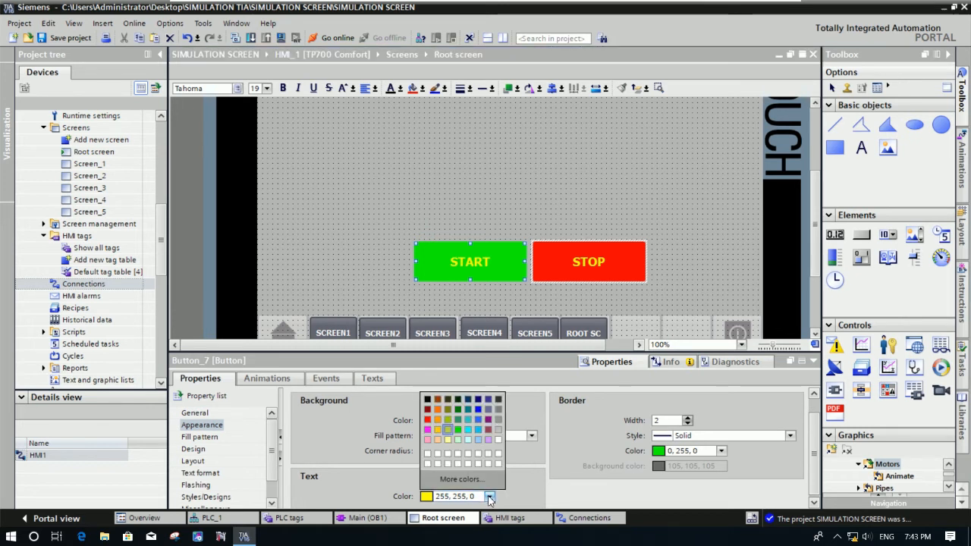
{"action": "left_click", "coordinate": [428, 402]}
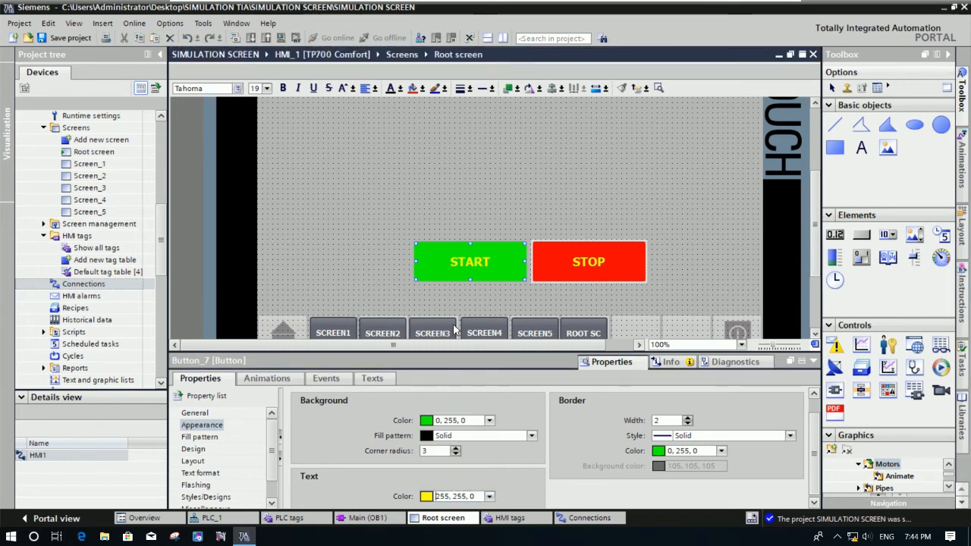
{"action": "left_click", "coordinate": [589, 183]}
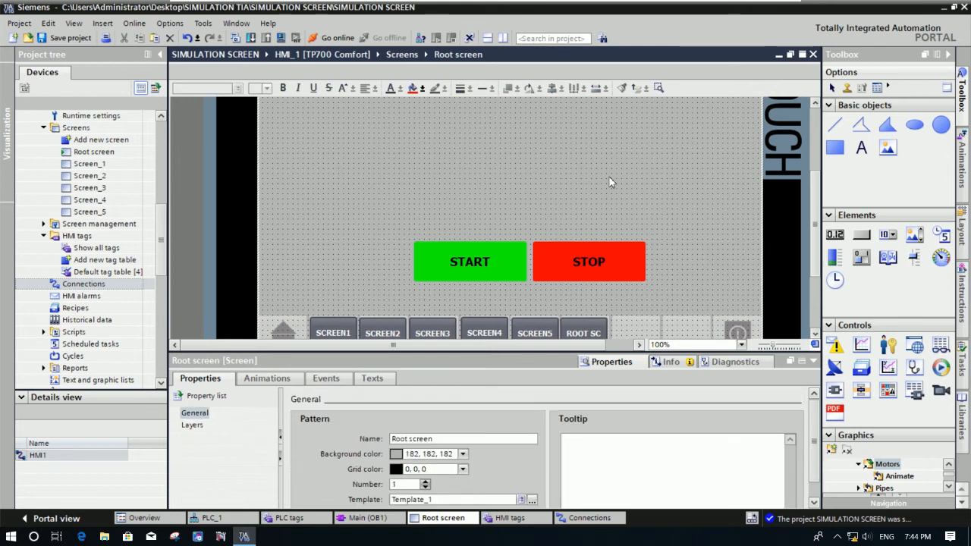
Increase the font size of the START and STOP button labels to 23, keeping Tahoma Bold.
{"action": "left_click", "coordinate": [522, 260]}
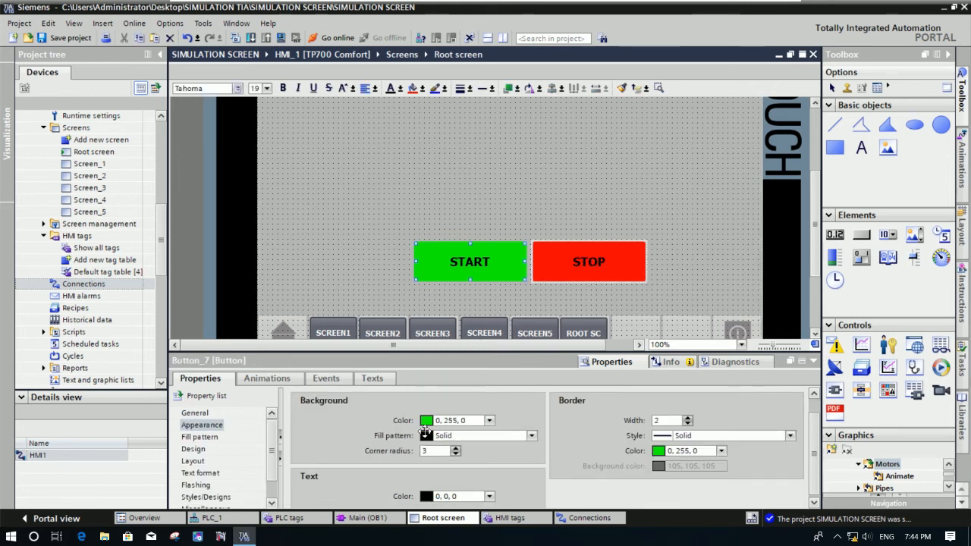
{"action": "left_click", "coordinate": [207, 475]}
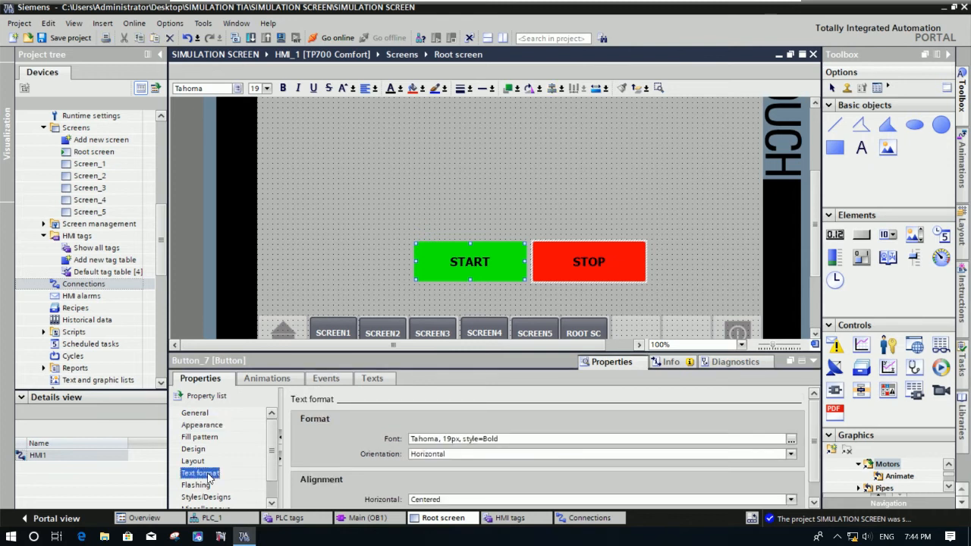
{"action": "left_click", "coordinate": [791, 440]}
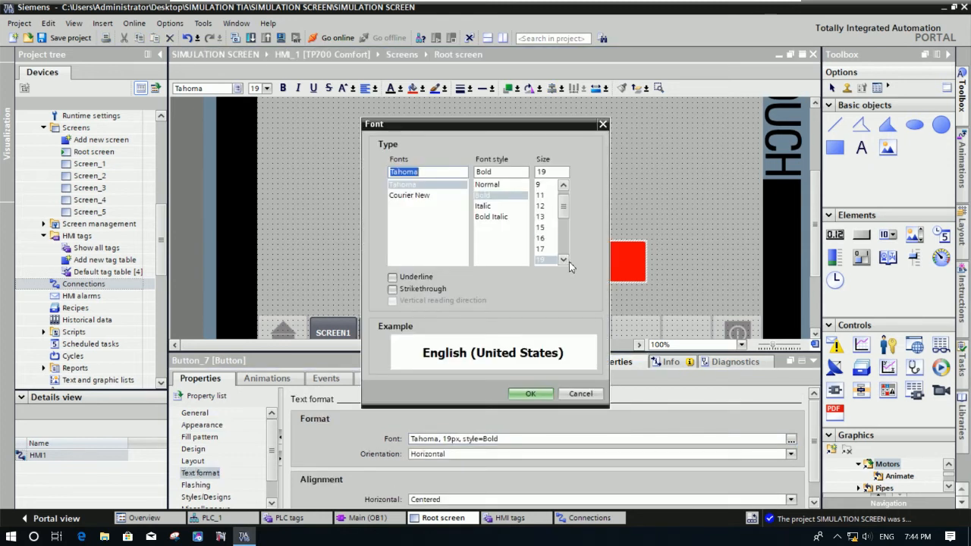
{"action": "scroll", "coordinate": [557, 257], "scroll_direction": "down", "scroll_amount": 2}
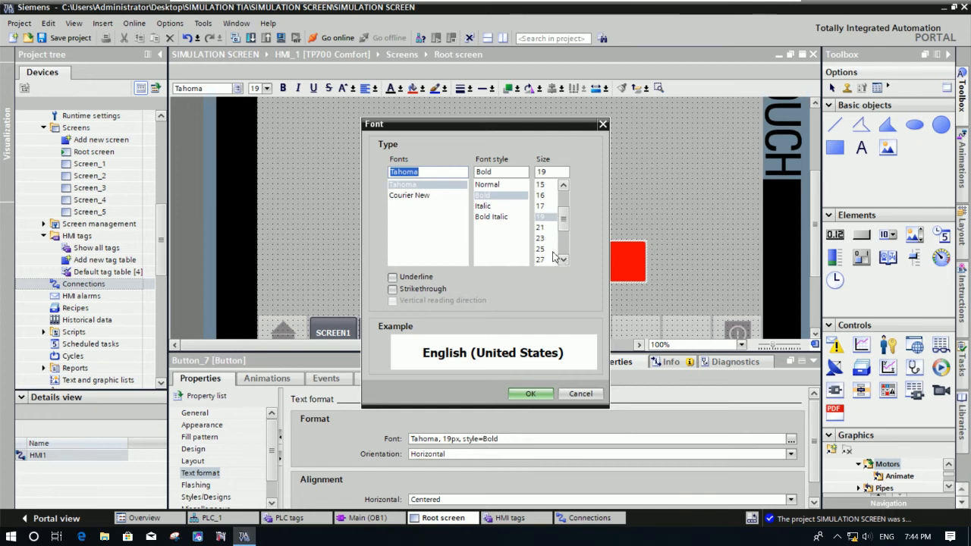
{"action": "left_click", "coordinate": [541, 239]}
{"action": "left_click", "coordinate": [530, 393]}
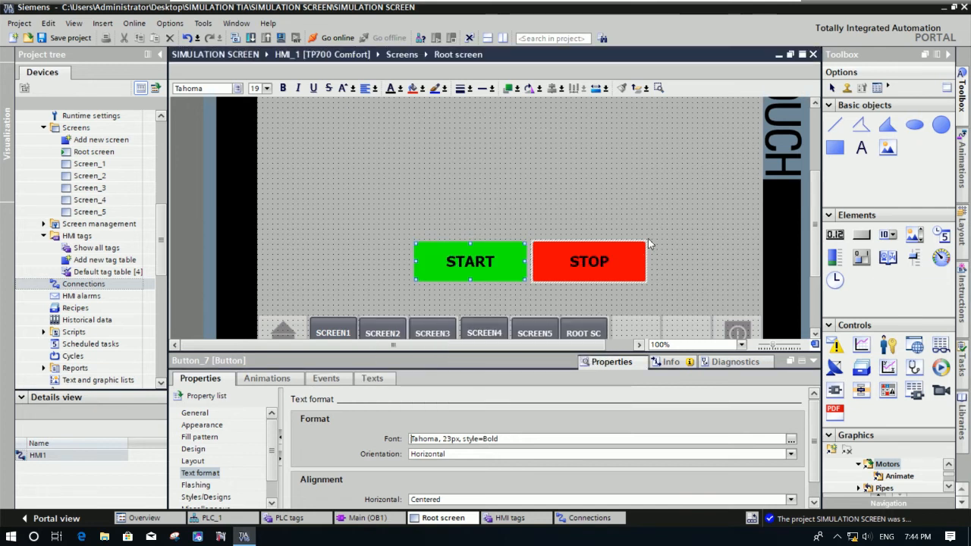
{"action": "left_click", "coordinate": [620, 186]}
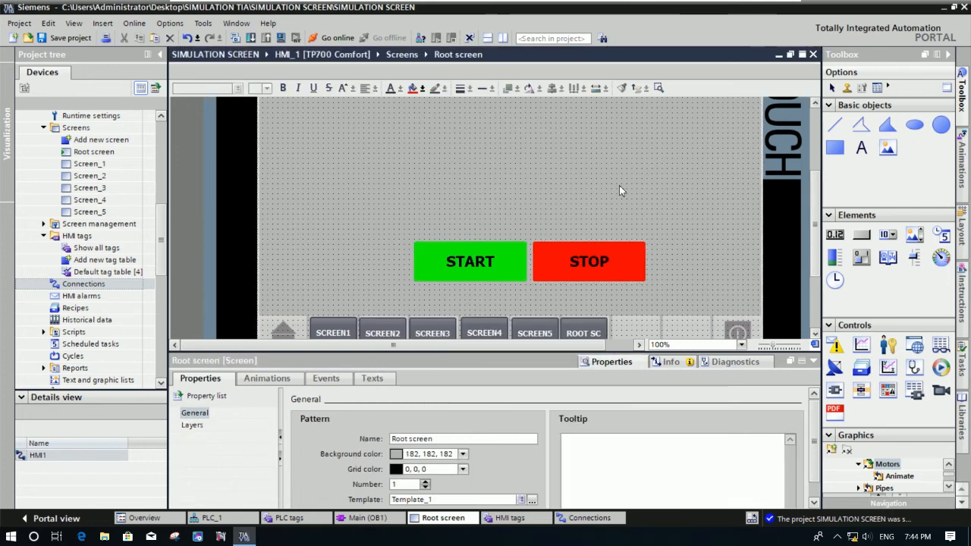
Shift the START and STOP buttons together slightly to the left on the root screen.
{"action": "left_click", "coordinate": [491, 256]}
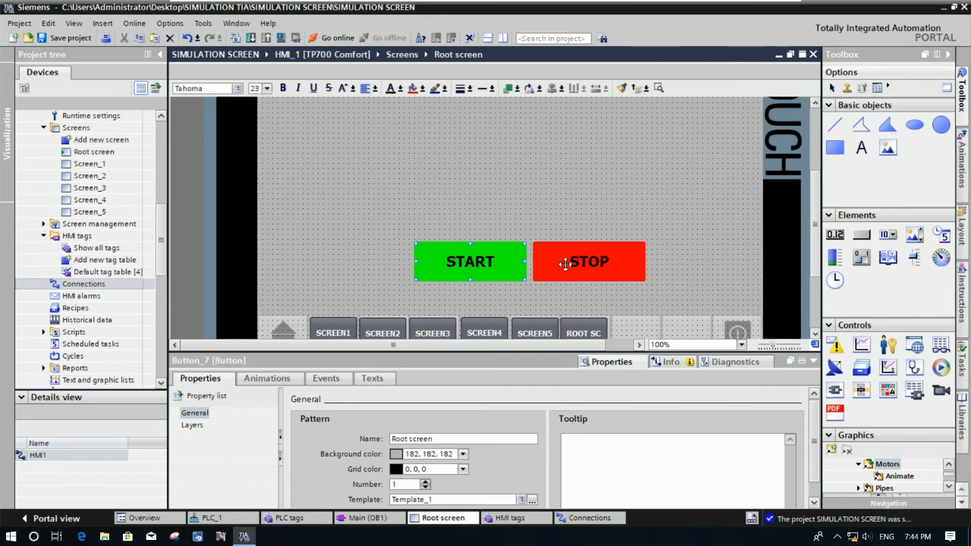
{"action": "left_click", "coordinate": [571, 263], "text": "shift"}
{"action": "key", "text": "Left"}
{"action": "key", "text": "Left"}
{"action": "key", "text": "Left"}
{"action": "key", "text": "Left"}
{"action": "key", "text": "Left"}
{"action": "key", "text": "Left"}
{"action": "key", "text": "Left"}
{"action": "key", "text": "Left"}
{"action": "key", "text": "Left"}
{"action": "key", "text": "Left"}
{"action": "key", "text": "Left"}
{"action": "key", "text": "Left"}
{"action": "key", "text": "Left"}
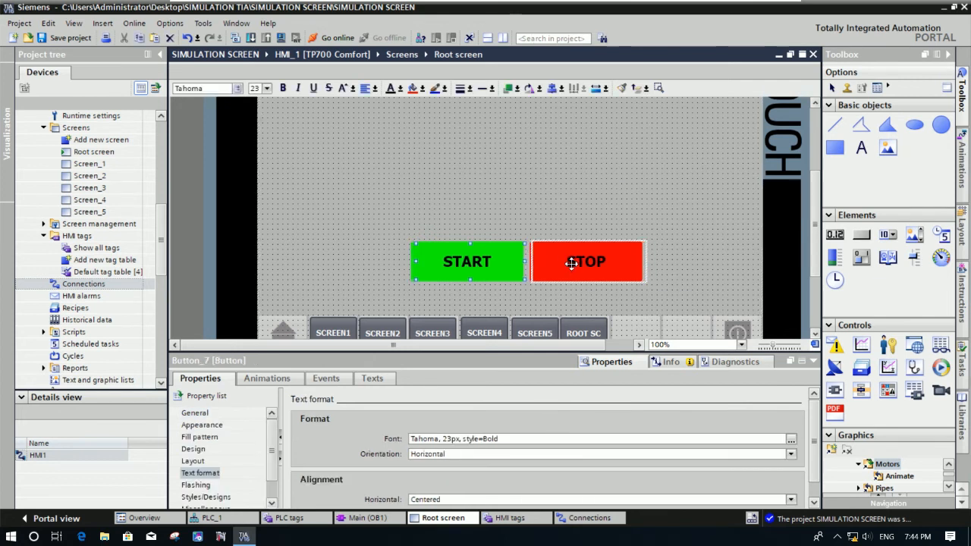
{"action": "left_click", "coordinate": [651, 209]}
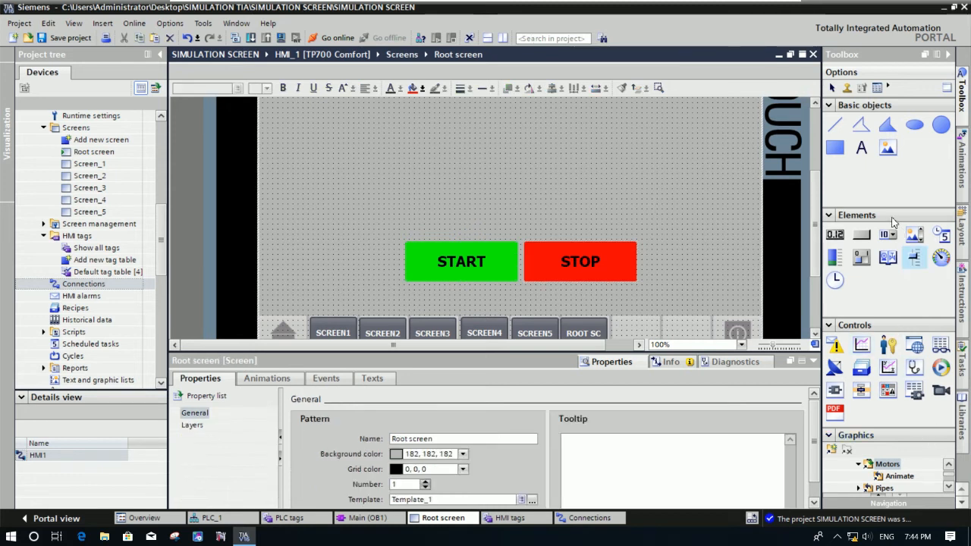
Enlarge the Graphics section of the toolbox and display the Motors graphics folder under Automation [EMF].
{"action": "left_click_drag", "start_coordinate": [888, 206], "coordinate": [885, 159]}
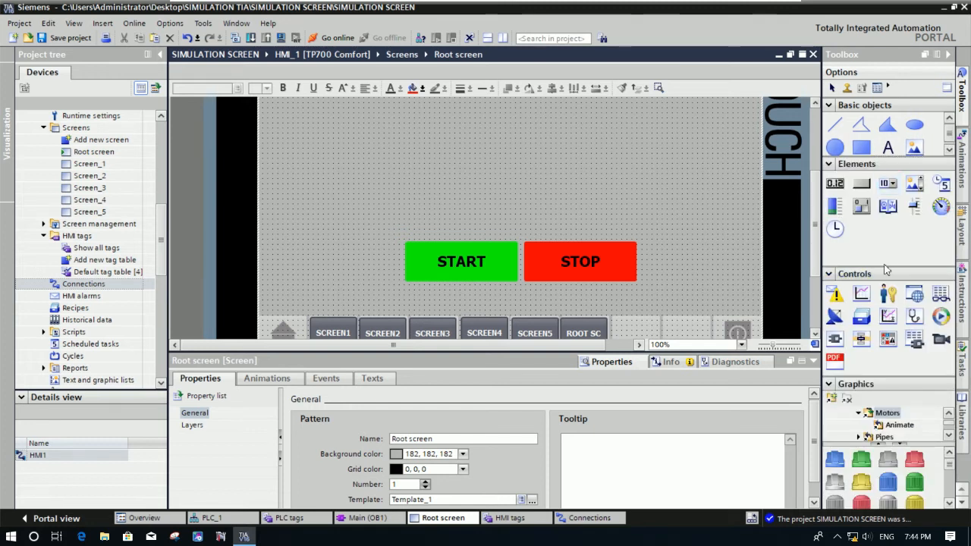
{"action": "left_click_drag", "start_coordinate": [887, 269], "coordinate": [886, 244]}
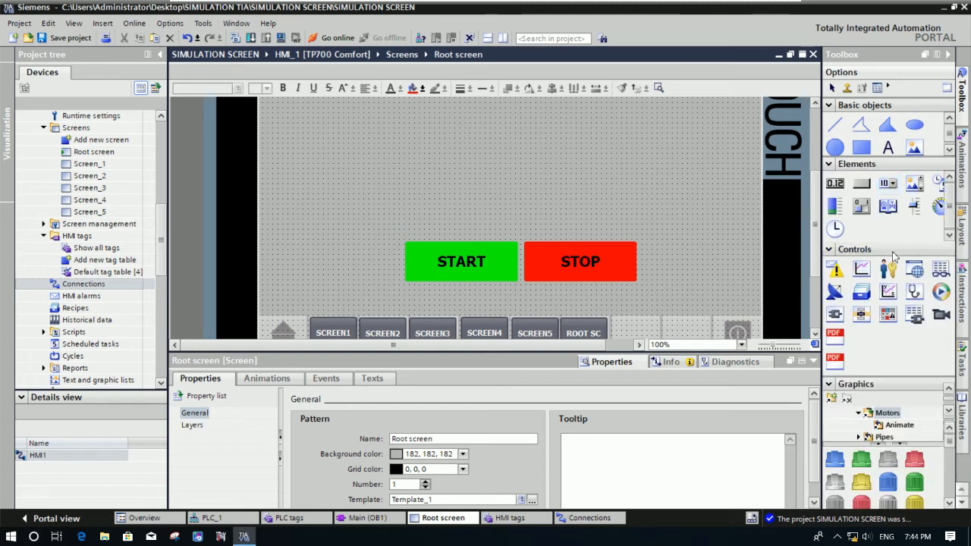
{"action": "left_click", "coordinate": [888, 322]}
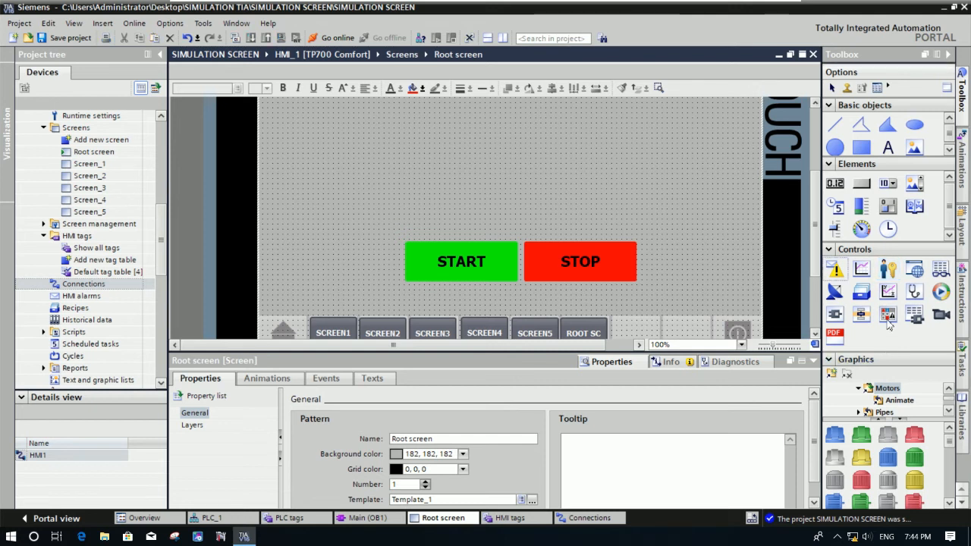
{"action": "left_click_drag", "start_coordinate": [894, 353], "coordinate": [899, 331]}
{"action": "left_click", "coordinate": [950, 368]}
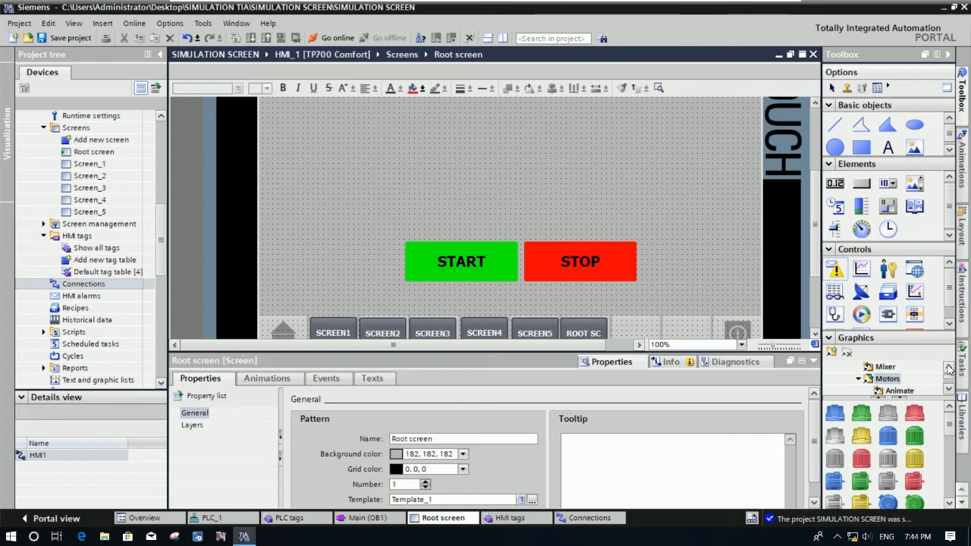
{"action": "left_click", "coordinate": [949, 368]}
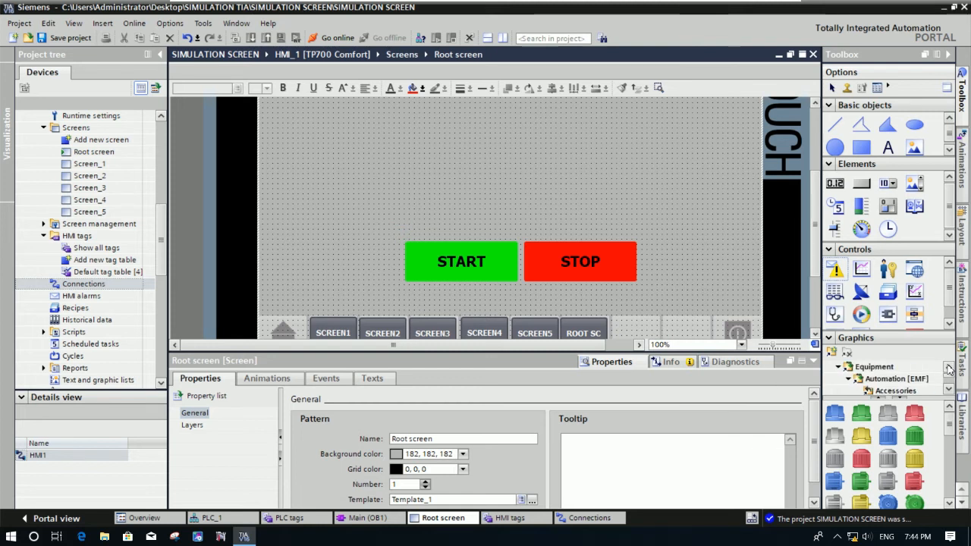
{"action": "left_click", "coordinate": [949, 391]}
{"action": "left_click", "coordinate": [886, 381]}
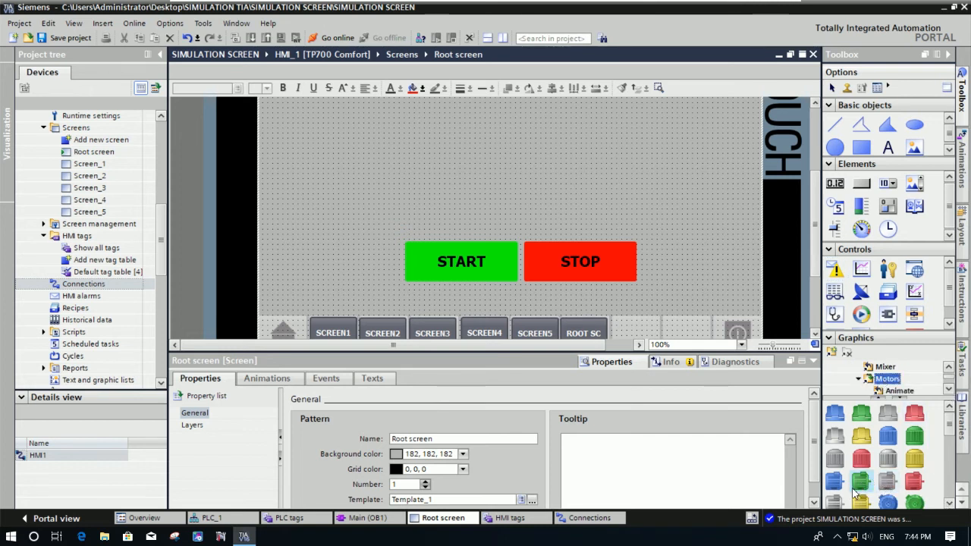
Place a blue motor graphic above the START and STOP buttons and replace it with the matching green motor.
{"action": "left_click_drag", "start_coordinate": [835, 480], "coordinate": [520, 171]}
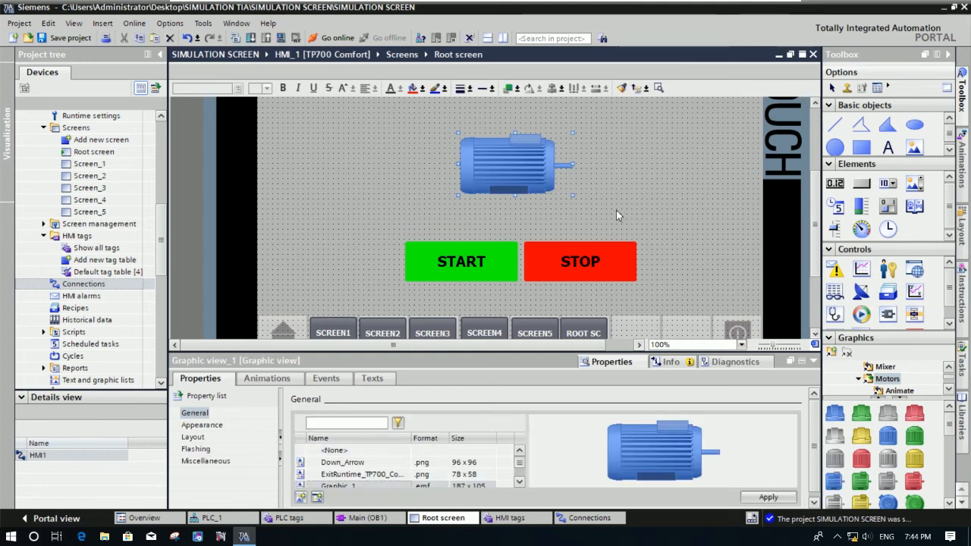
{"action": "key", "text": "Delete"}
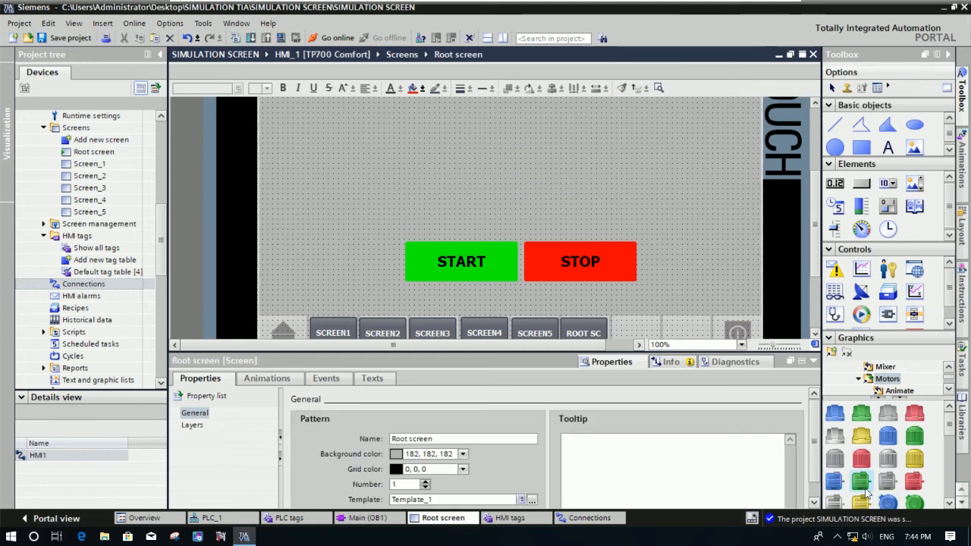
{"action": "left_click_drag", "start_coordinate": [865, 487], "coordinate": [503, 164]}
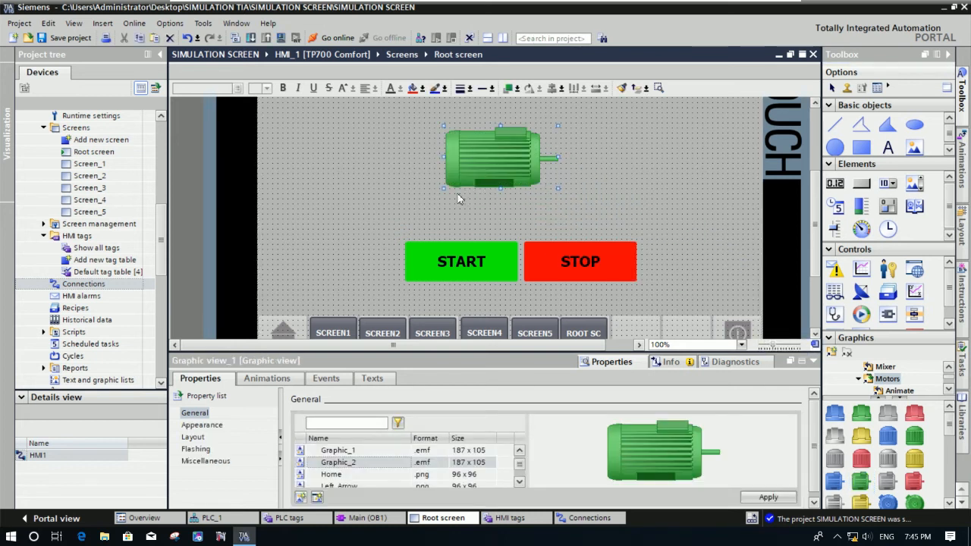
Enlarge the green motor graphic and reposition it centrally above the START and STOP buttons.
{"action": "left_click_drag", "start_coordinate": [442, 192], "coordinate": [398, 213]}
{"action": "left_click_drag", "start_coordinate": [487, 177], "coordinate": [527, 168]}
{"action": "left_click", "coordinate": [643, 190]}
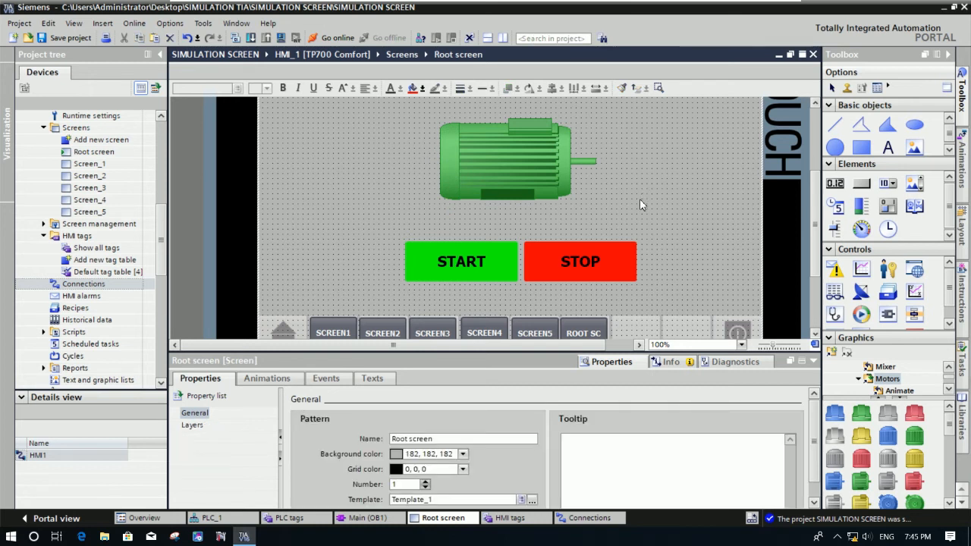
Draw a small circle in the middle of the green motor graphic as a status indicator.
{"action": "left_click", "coordinate": [859, 149]}
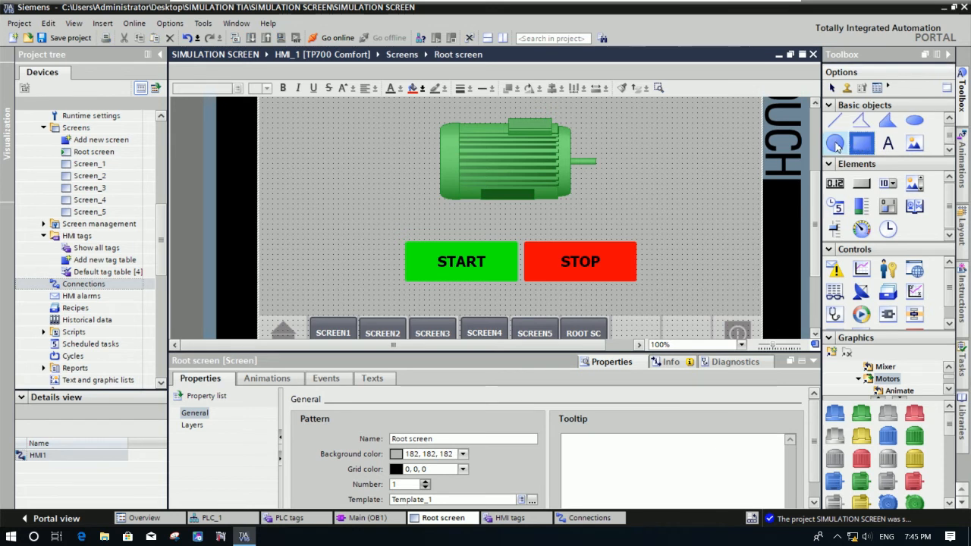
{"action": "mouse_move", "coordinate": [488, 154]}
{"action": "left_mouse_down"}
{"action": "mouse_move", "coordinate": [565, 186]}
{"action": "mouse_move", "coordinate": [524, 184]}
{"action": "mouse_move", "coordinate": [507, 168]}
{"action": "left_mouse_up"}
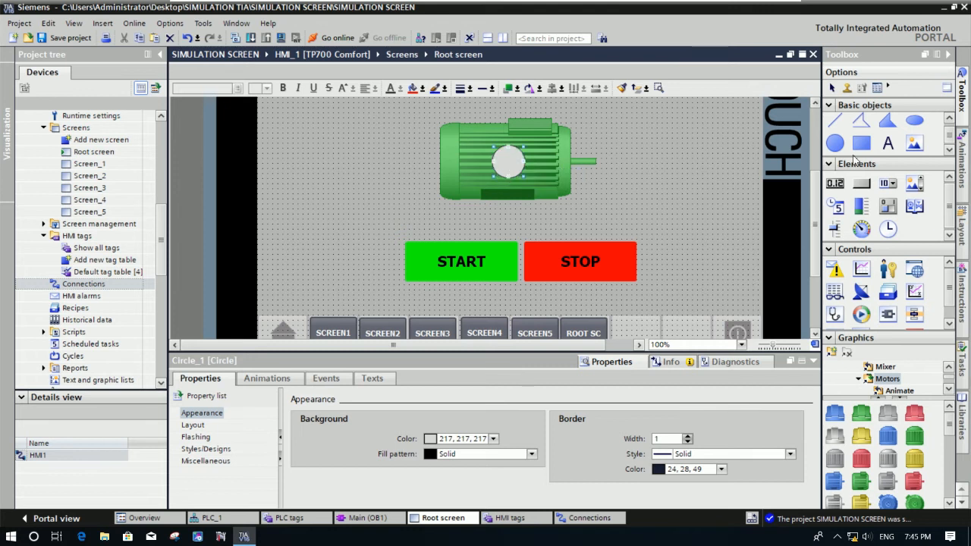
{"action": "left_click", "coordinate": [614, 180]}
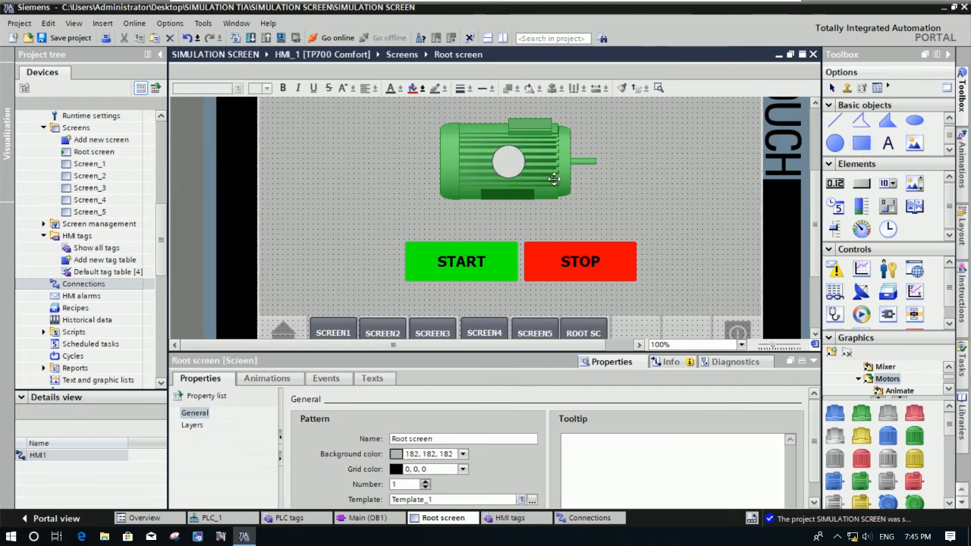
{"action": "left_click", "coordinate": [510, 163]}
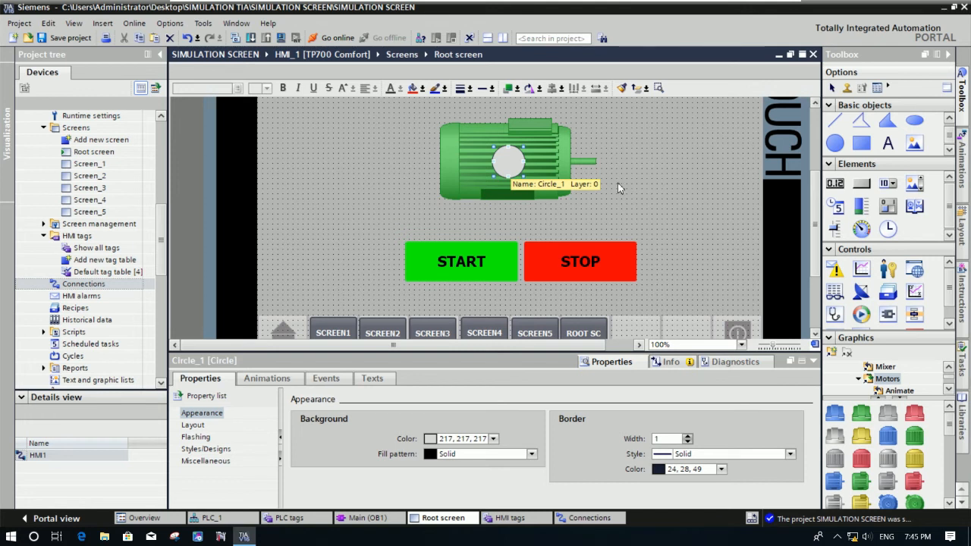
{"action": "left_click", "coordinate": [643, 187]}
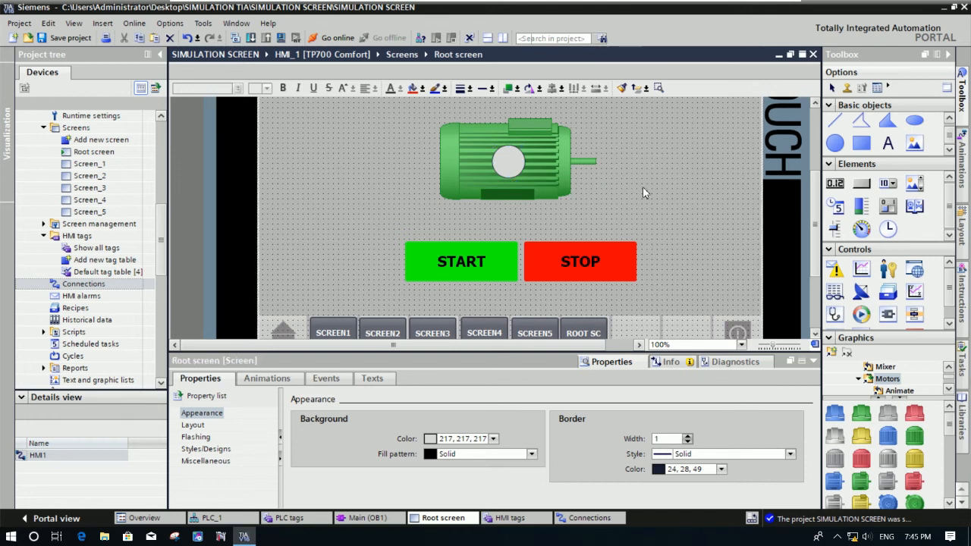
Add an Appearance display animation to the circle on the motor and link it to the tag MOTOR1.
{"action": "left_click", "coordinate": [511, 169]}
{"action": "left_click", "coordinate": [267, 379]}
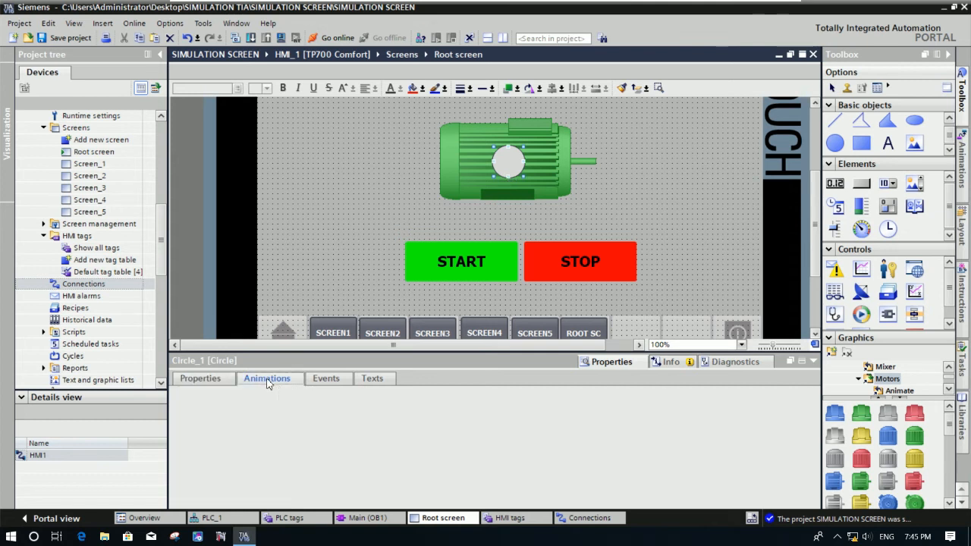
{"action": "left_click", "coordinate": [204, 425]}
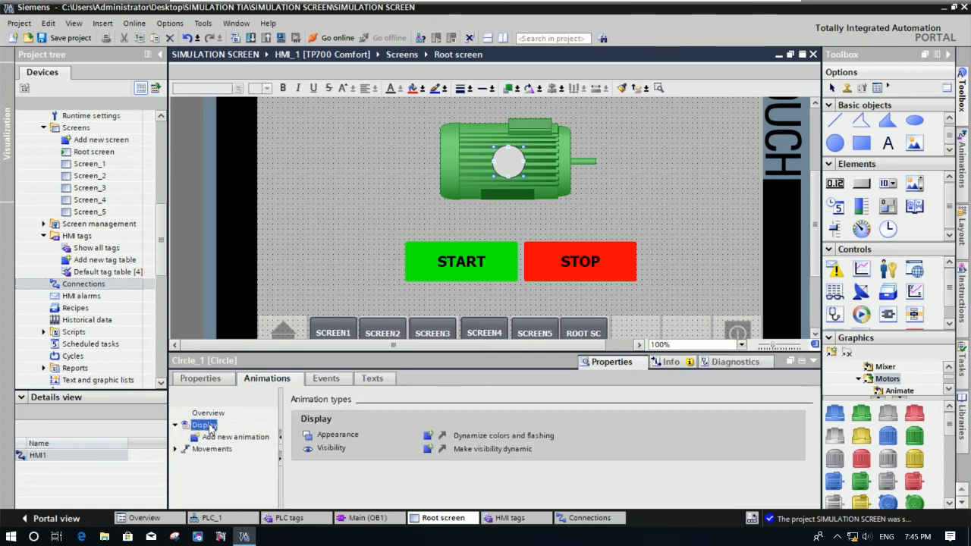
{"action": "double_click", "coordinate": [222, 438]}
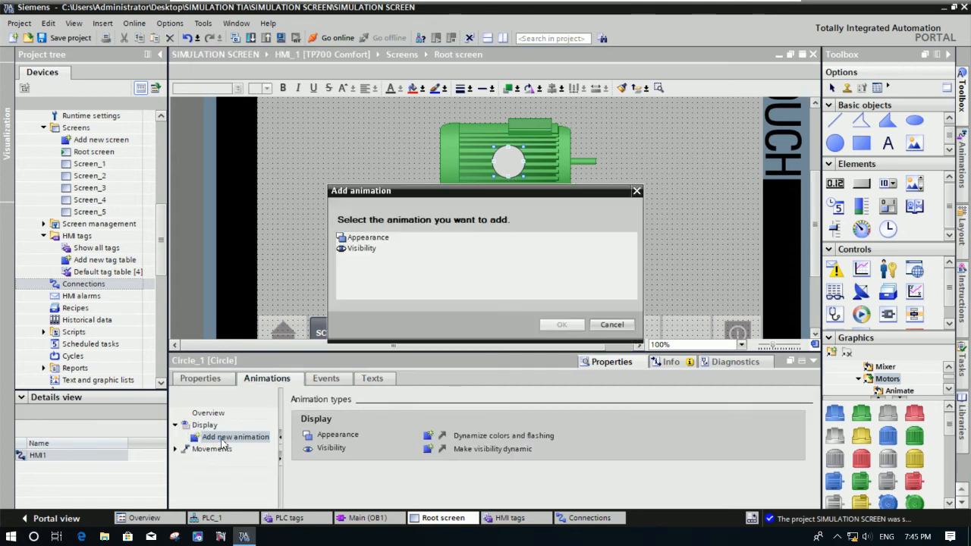
{"action": "double_click", "coordinate": [372, 238]}
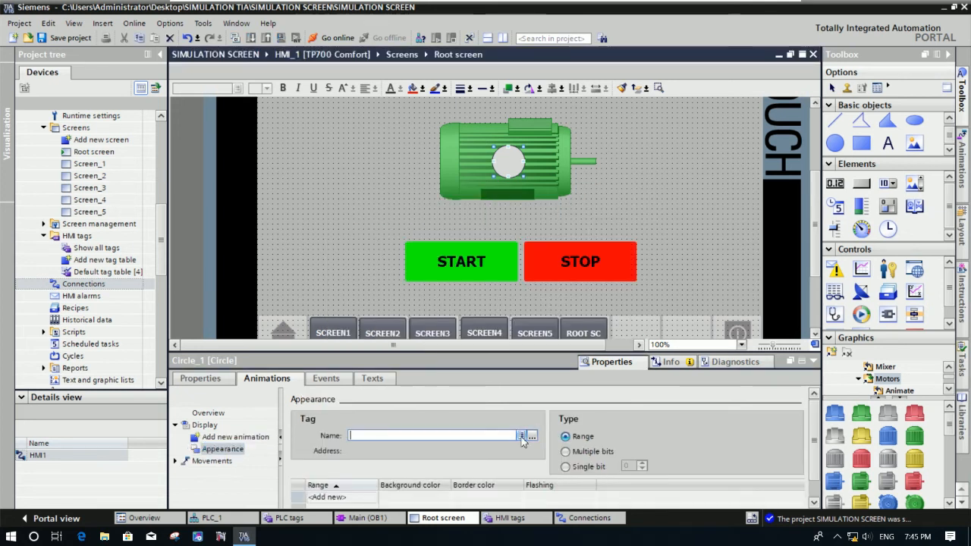
{"action": "left_click", "coordinate": [530, 436]}
{"action": "left_click", "coordinate": [415, 460]}
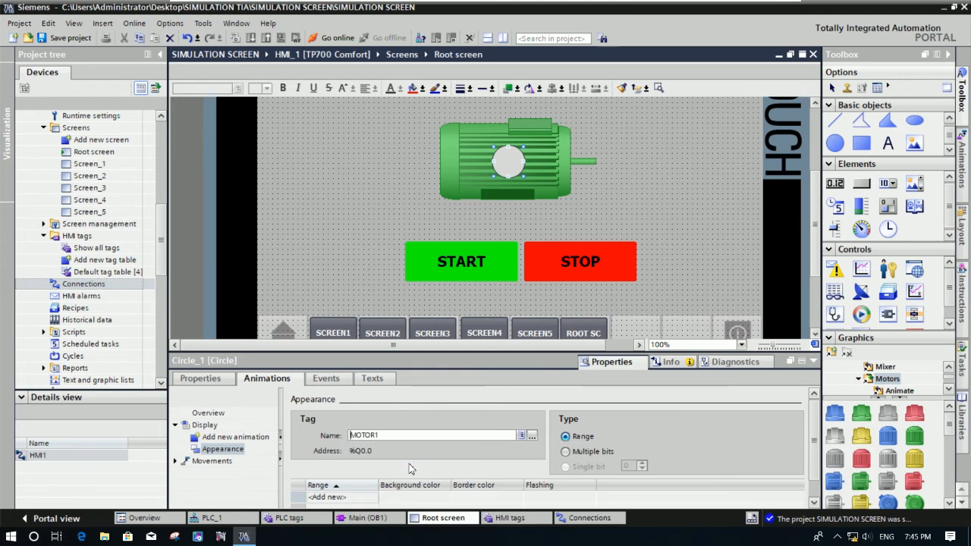
Add range 0 to the circle's appearance animation with the red background color 255, 0, 0.
{"action": "scroll", "coordinate": [812, 503], "scroll_direction": "down", "scroll_amount": 6}
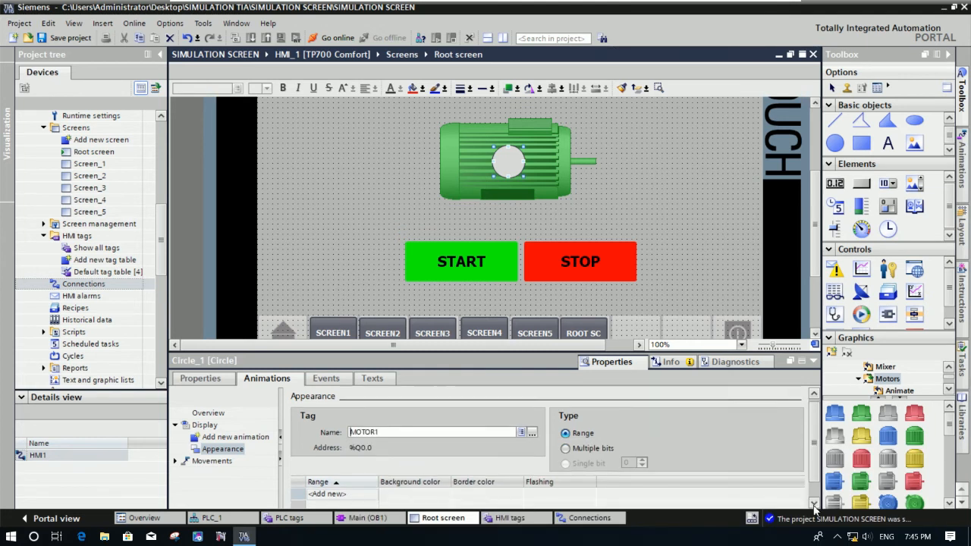
{"action": "left_click", "coordinate": [814, 506]}
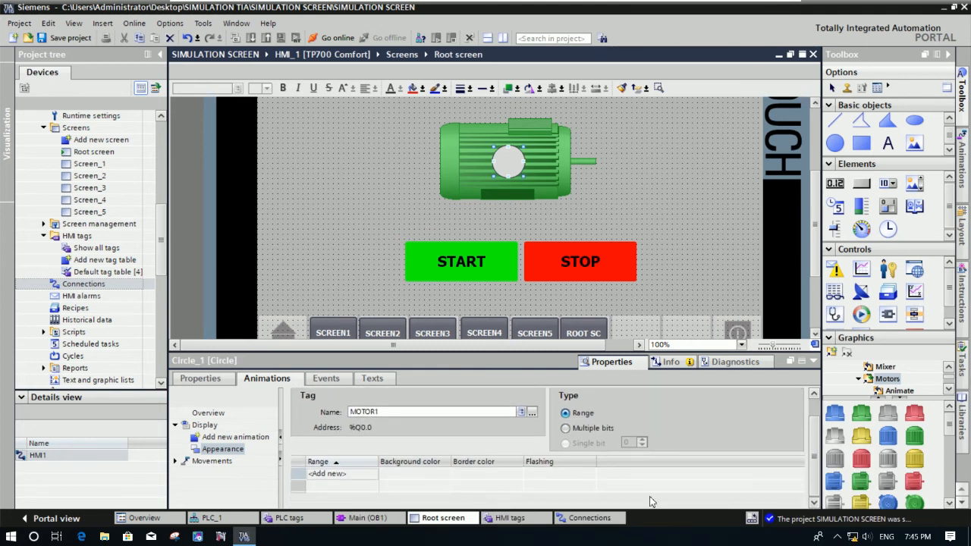
{"action": "double_click", "coordinate": [352, 479]}
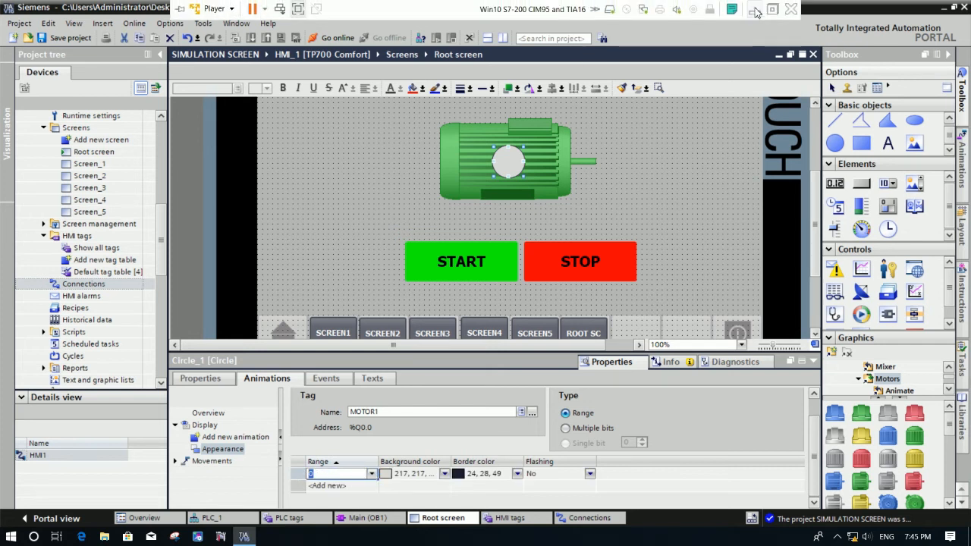
{"action": "left_click", "coordinate": [445, 479]}
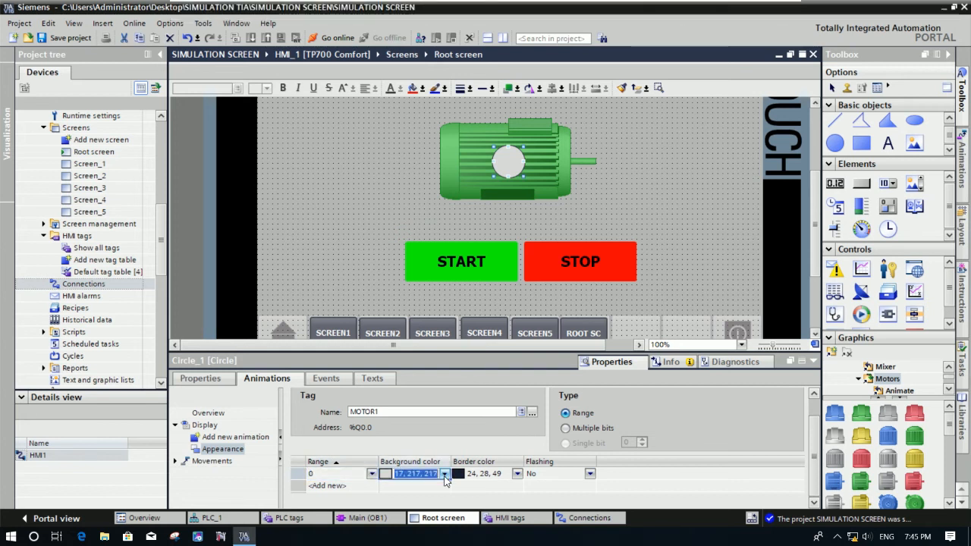
{"action": "left_click", "coordinate": [445, 475]}
{"action": "left_click", "coordinate": [389, 399]}
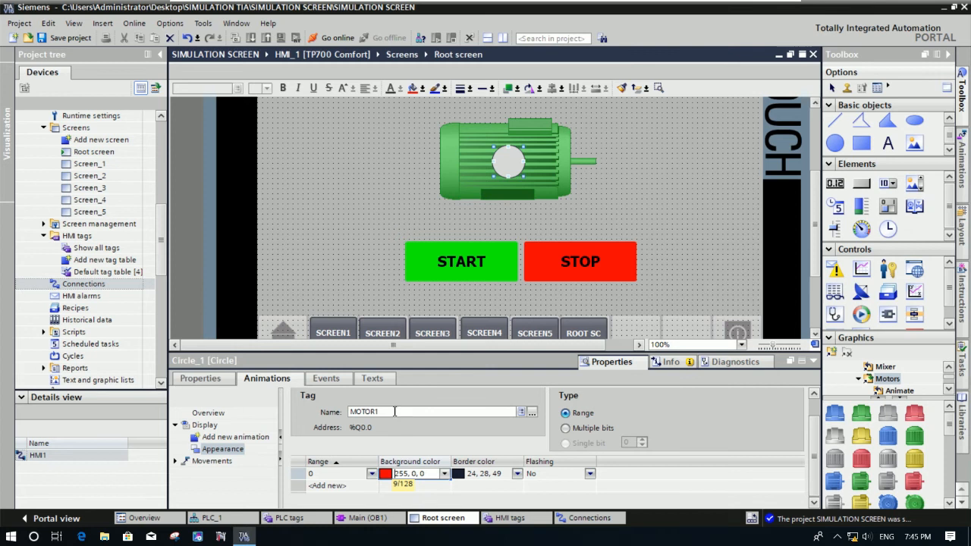
Add range 1 to the circle's appearance animation with a green background color.
{"action": "left_click", "coordinate": [343, 486]}
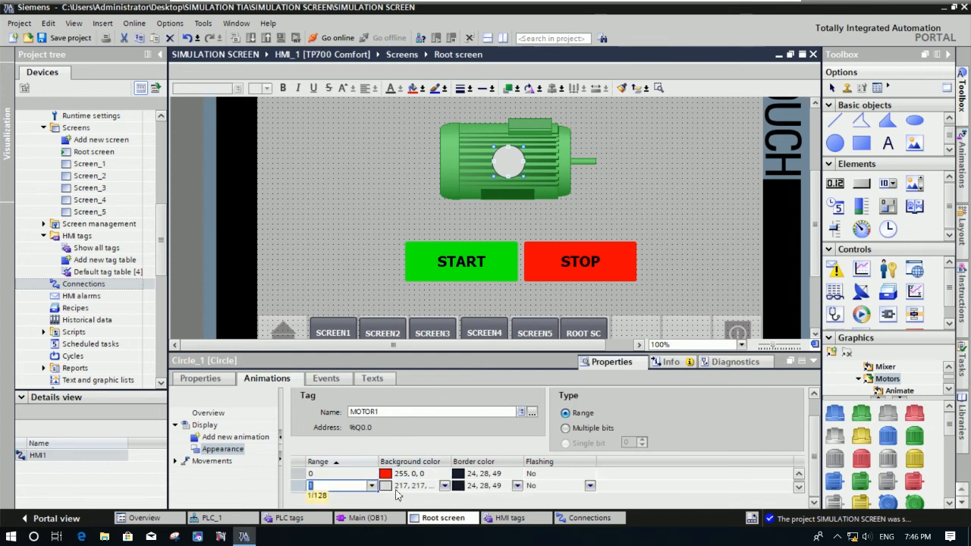
{"action": "left_click", "coordinate": [445, 487]}
{"action": "left_click", "coordinate": [444, 488]}
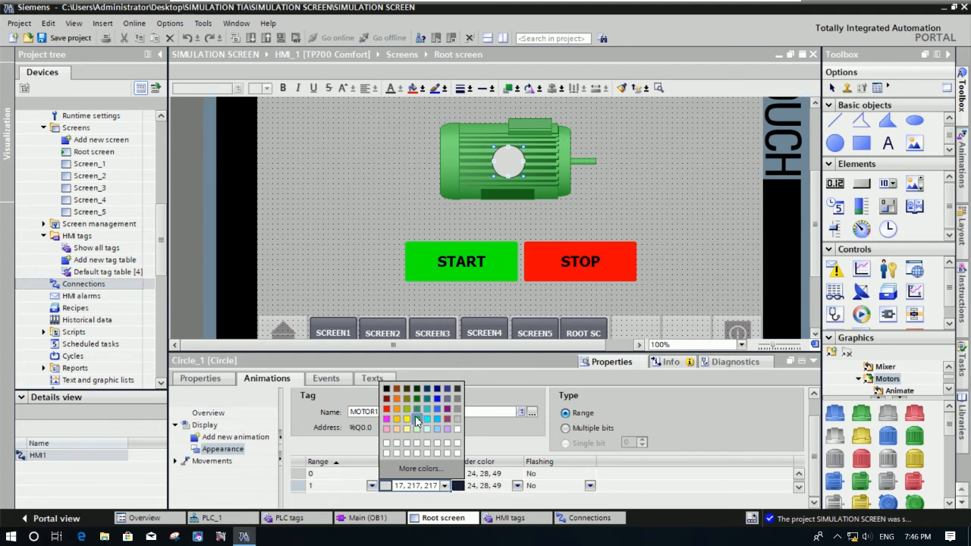
{"action": "left_click", "coordinate": [416, 420]}
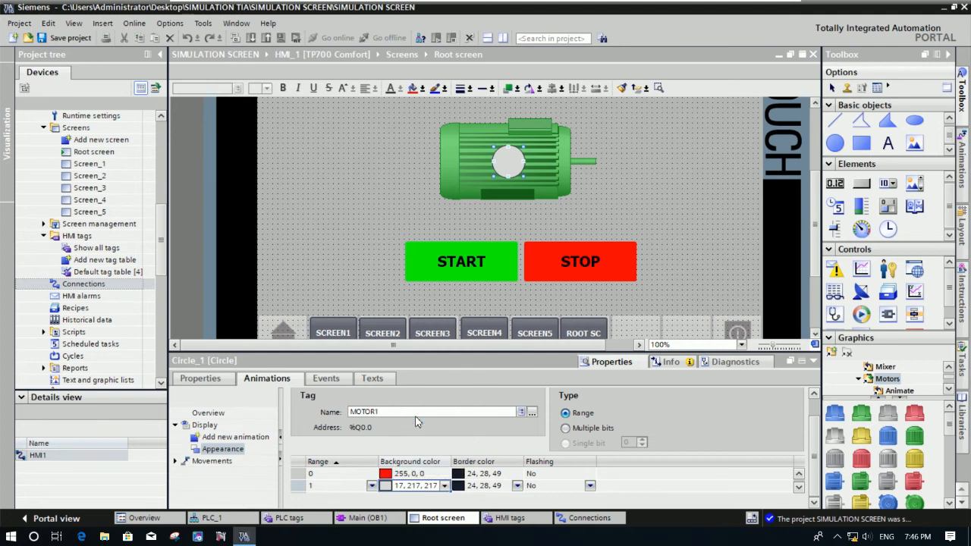
{"action": "left_click", "coordinate": [636, 202]}
{"action": "left_click", "coordinate": [511, 173]}
{"action": "left_click", "coordinate": [644, 222]}
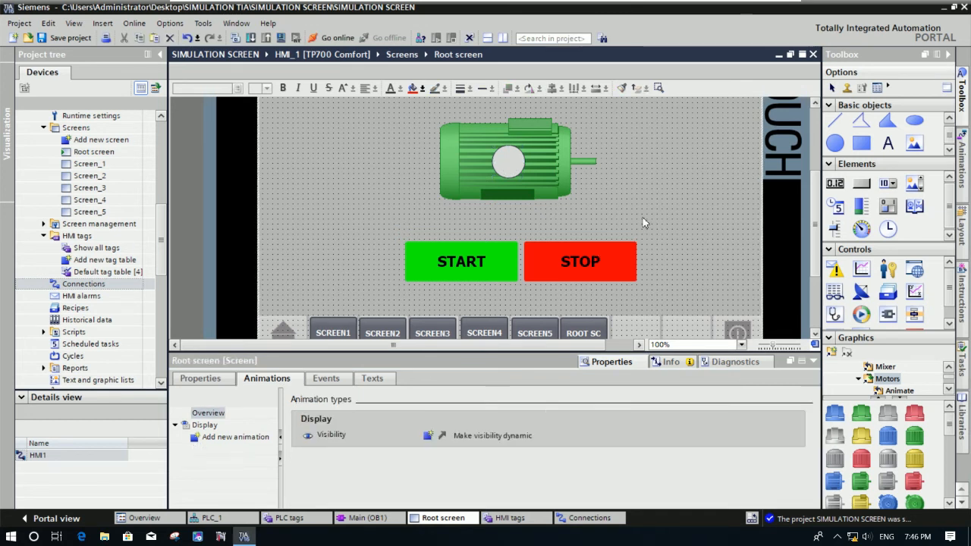
Assign the SetBit function with the tag START to the START button's Press event.
{"action": "left_click", "coordinate": [502, 271]}
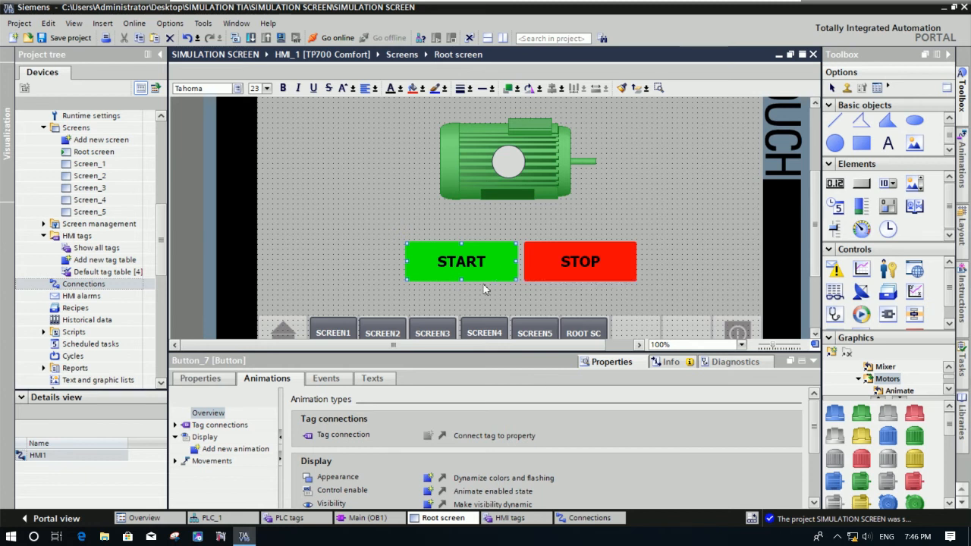
{"action": "left_click", "coordinate": [328, 379]}
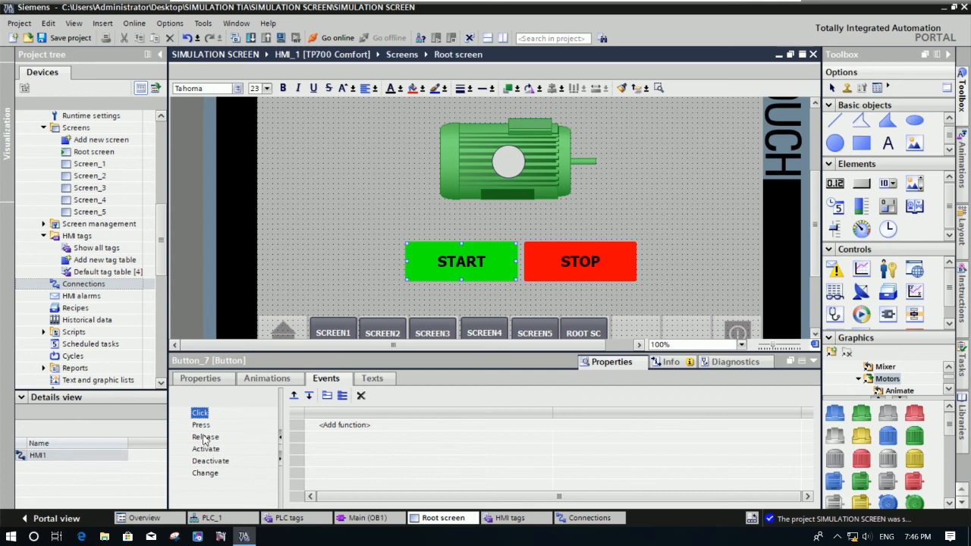
{"action": "left_click", "coordinate": [201, 425]}
{"action": "left_click", "coordinate": [380, 427]}
{"action": "type", "text": "SET"}
{"action": "left_click", "coordinate": [346, 463]}
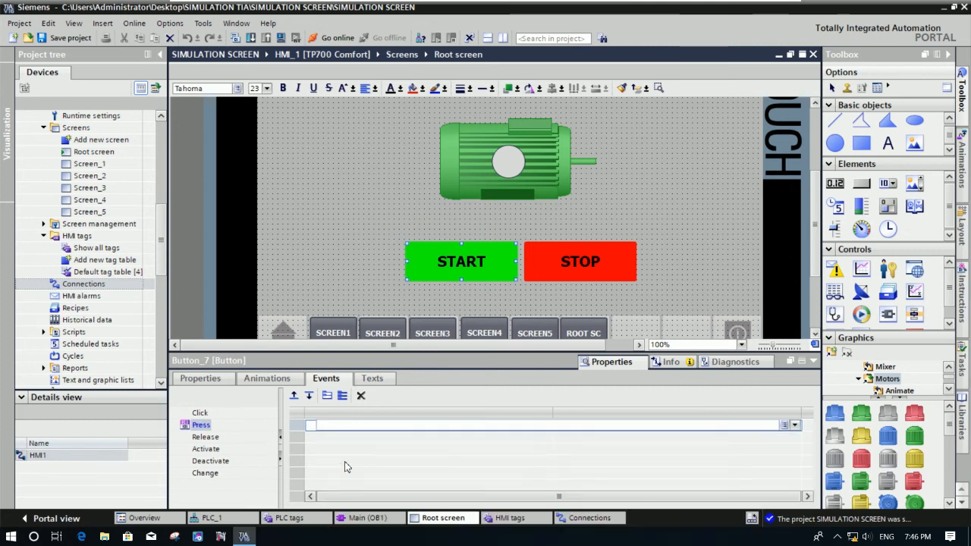
{"action": "type", "text": "STA"}
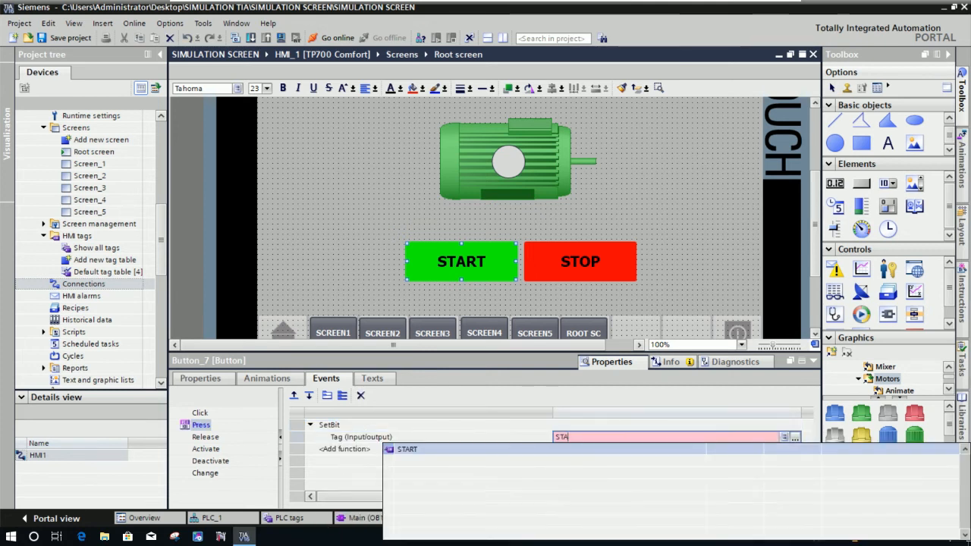
{"action": "left_click", "coordinate": [500, 452]}
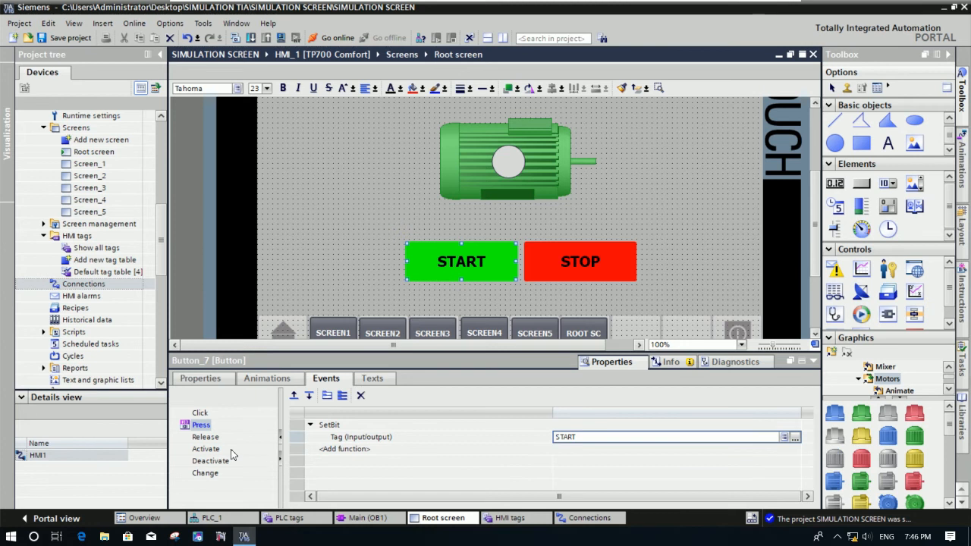
Assign the ResetBit function with the tag START to the START button's Release event.
{"action": "left_click", "coordinate": [205, 437]}
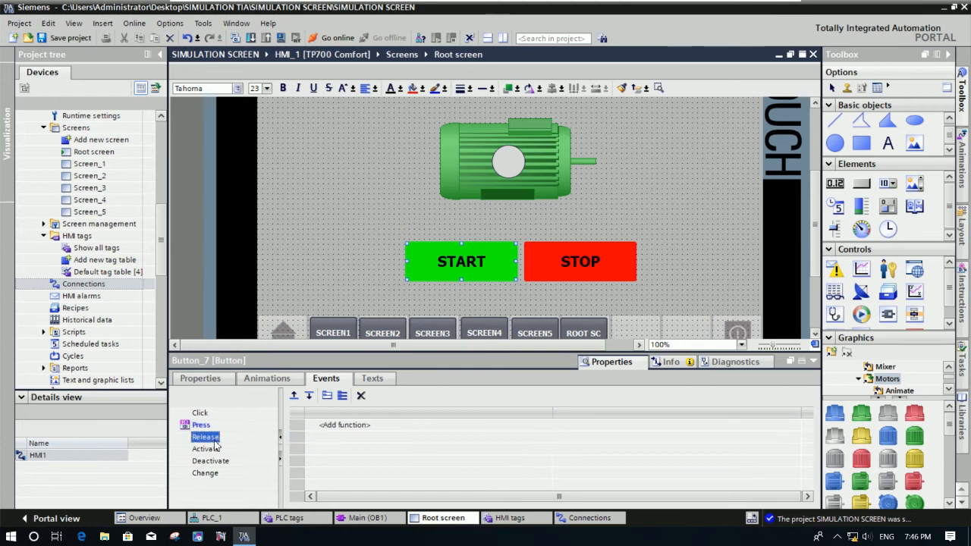
{"action": "left_click", "coordinate": [349, 428]}
{"action": "type", "text": "RES"}
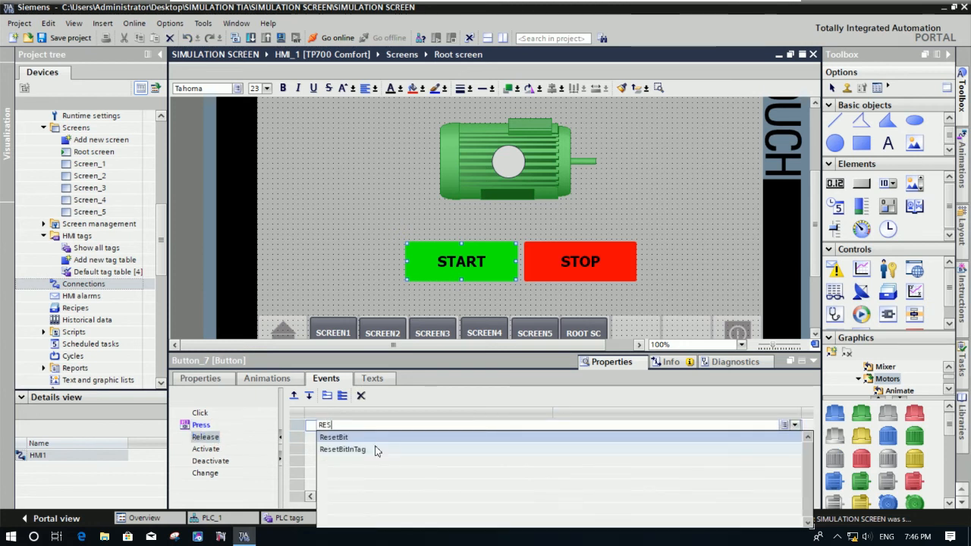
{"action": "left_click", "coordinate": [359, 440]}
{"action": "left_click", "coordinate": [571, 437]}
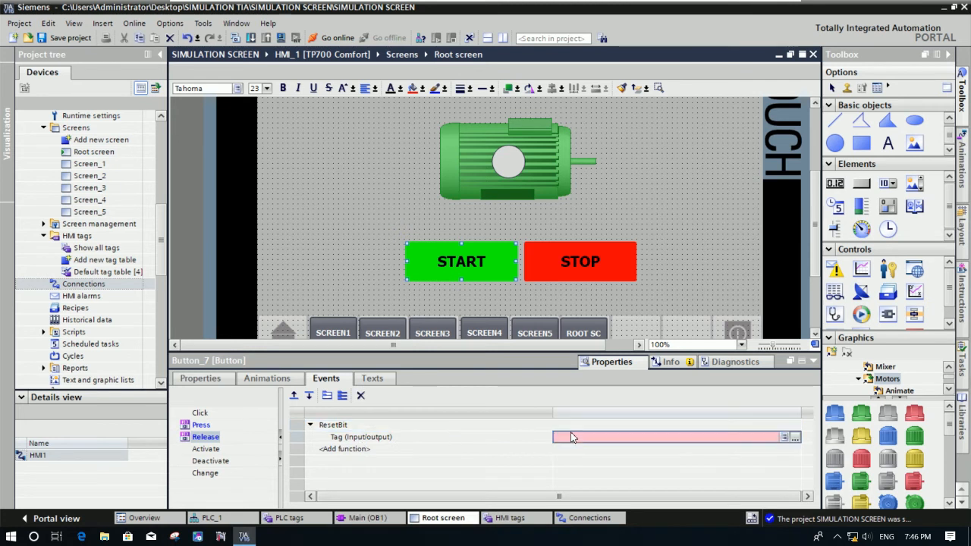
{"action": "type", "text": "STA"}
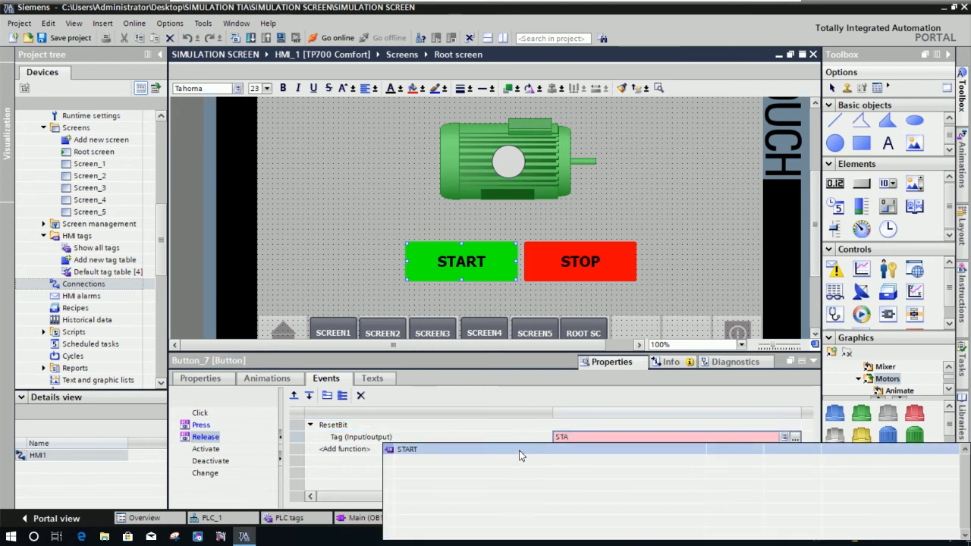
{"action": "left_click", "coordinate": [519, 450]}
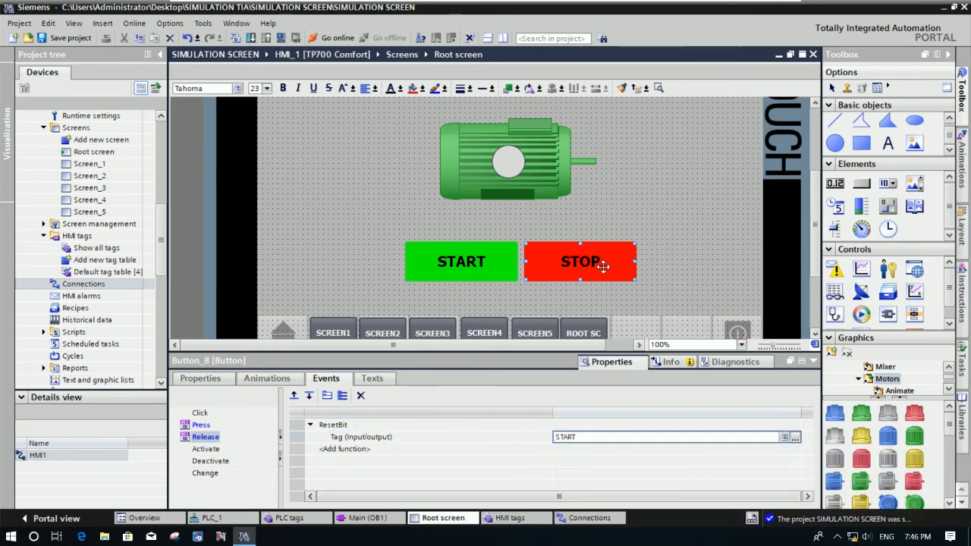
Assign the SetBit function with the tag STOP to the STOP button's Press event.
{"action": "left_click", "coordinate": [210, 428]}
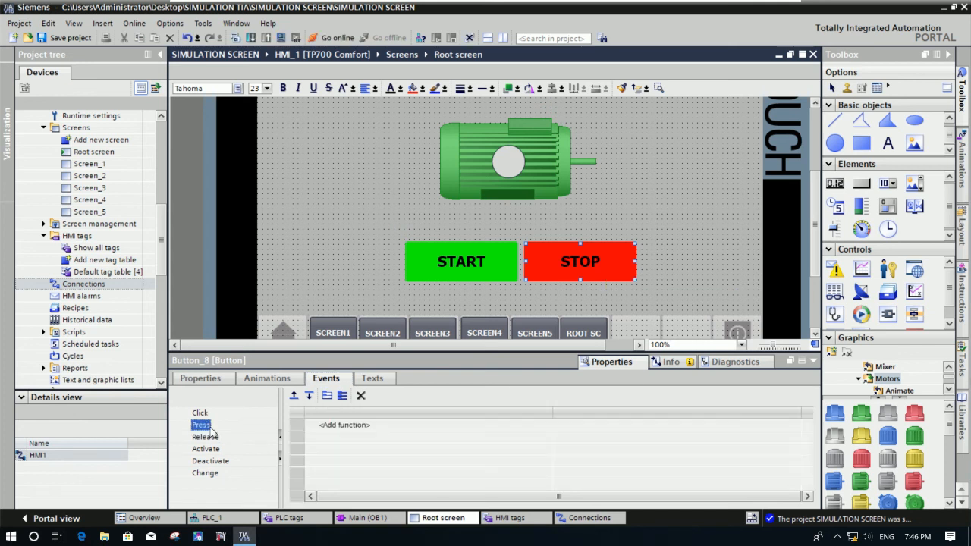
{"action": "left_click", "coordinate": [349, 430]}
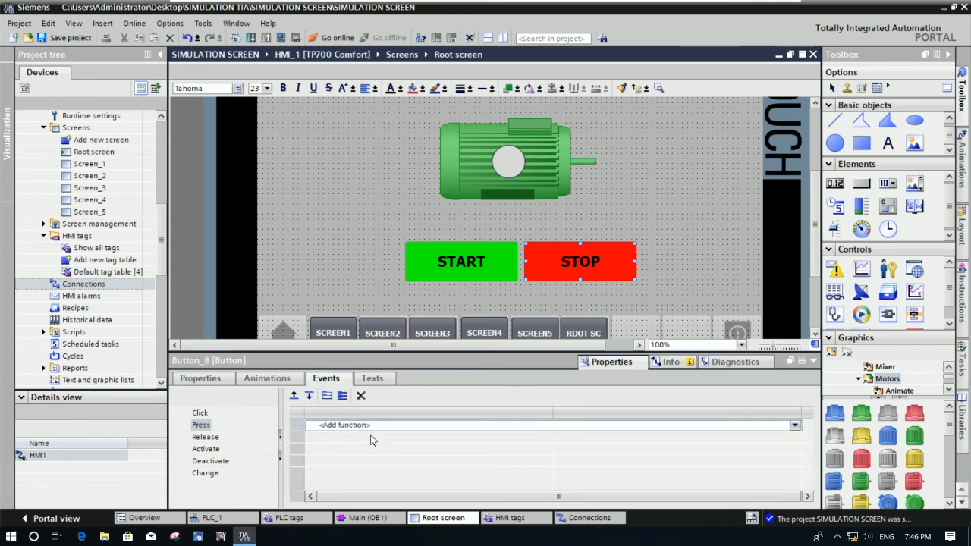
{"action": "type", "text": "SET"}
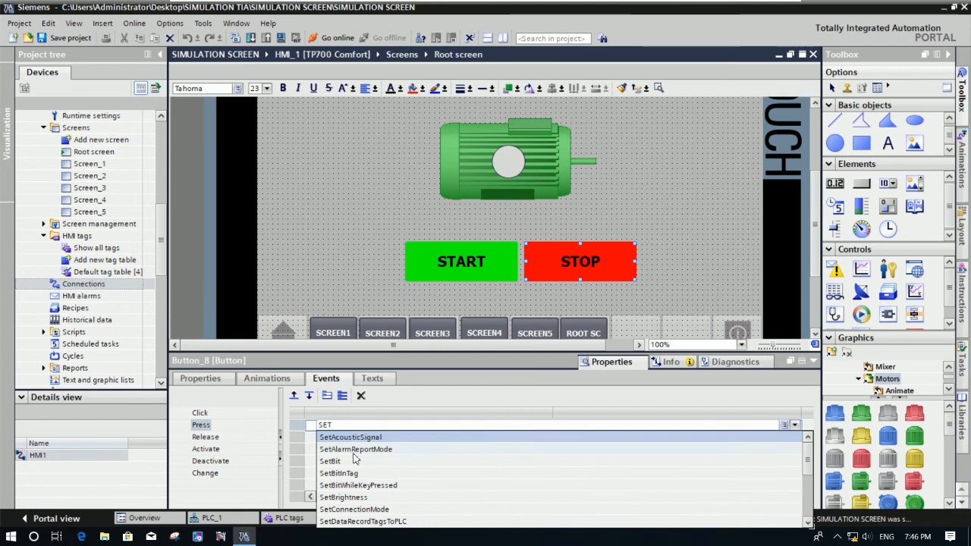
{"action": "key", "text": "Return"}
{"action": "left_click", "coordinate": [574, 440]}
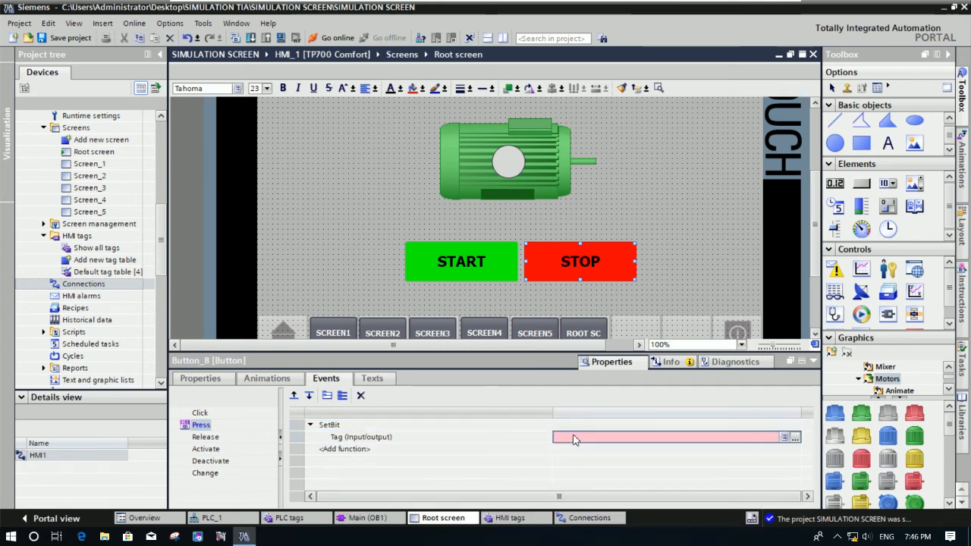
{"action": "type", "text": "S"}
{"action": "left_click", "coordinate": [446, 464]}
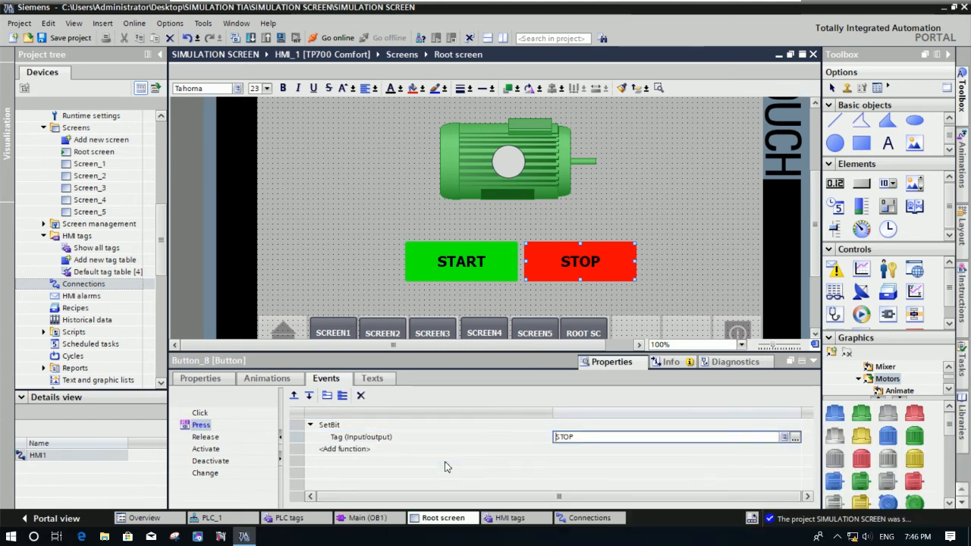
Assign the ResetBit function with the tag STOP to the STOP button's Release event.
{"action": "left_click", "coordinate": [208, 438]}
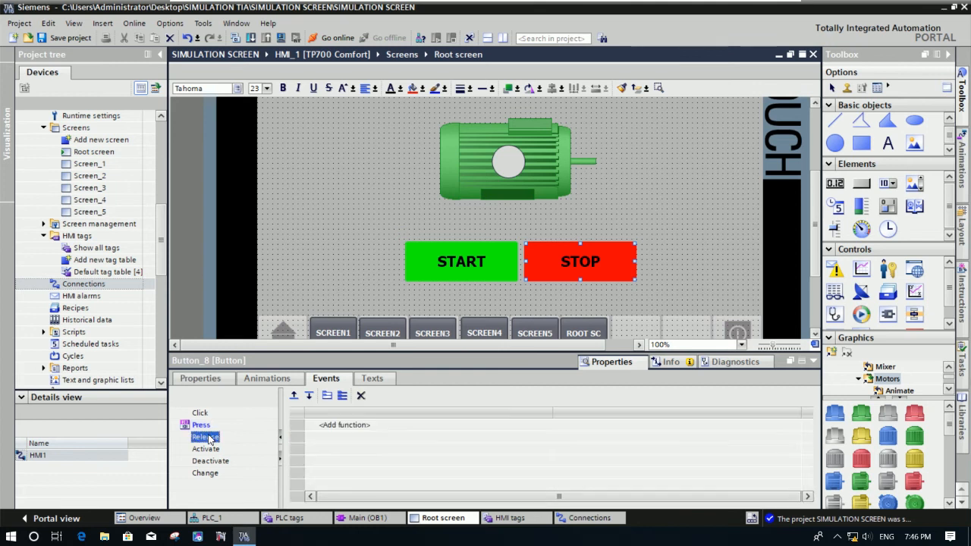
{"action": "left_click", "coordinate": [369, 427]}
{"action": "type", "text": "RES"}
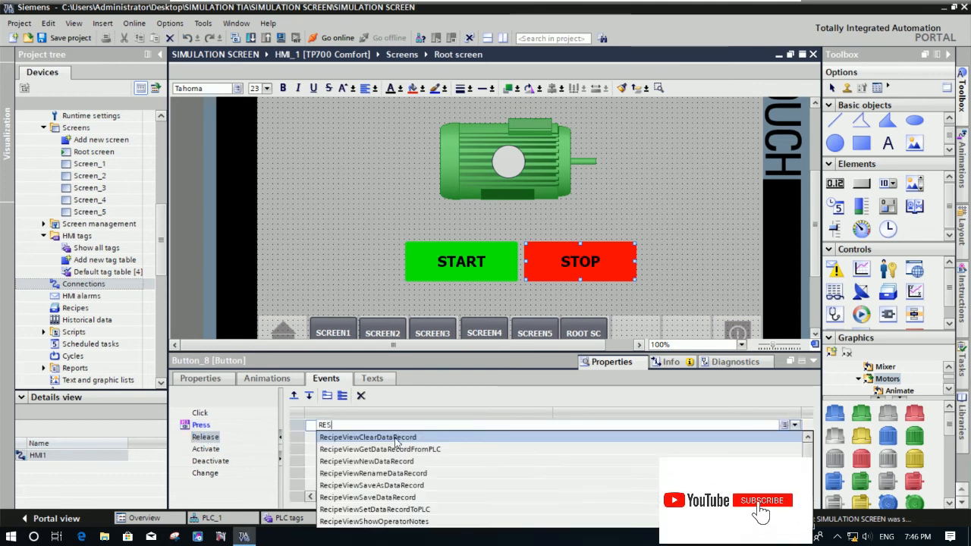
{"action": "left_click", "coordinate": [361, 440]}
{"action": "type", "text": "ST"}
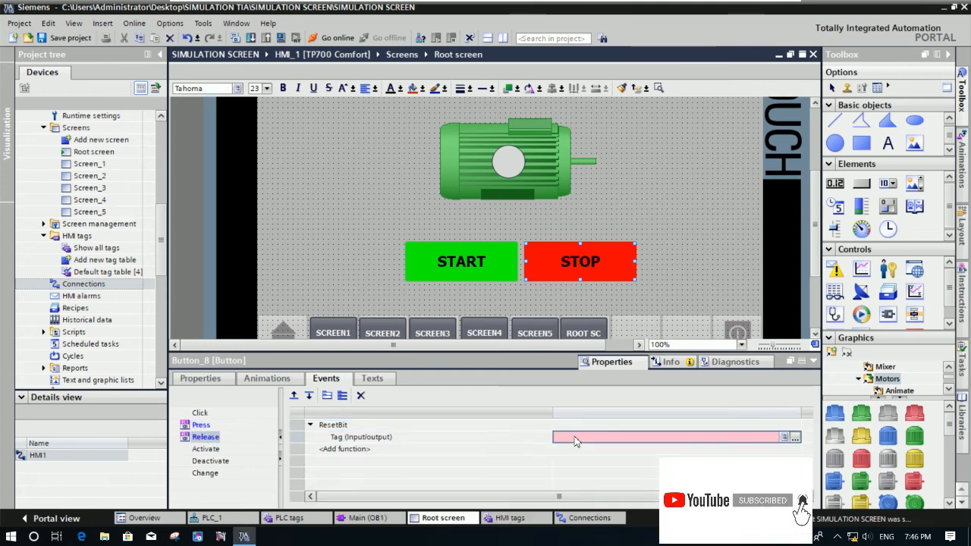
{"action": "left_click", "coordinate": [460, 460]}
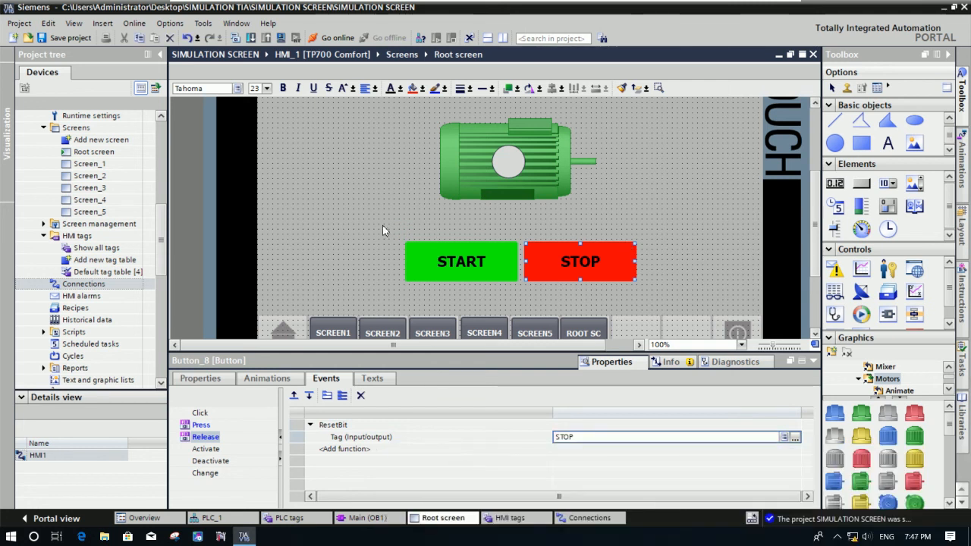
{"action": "left_click", "coordinate": [453, 220]}
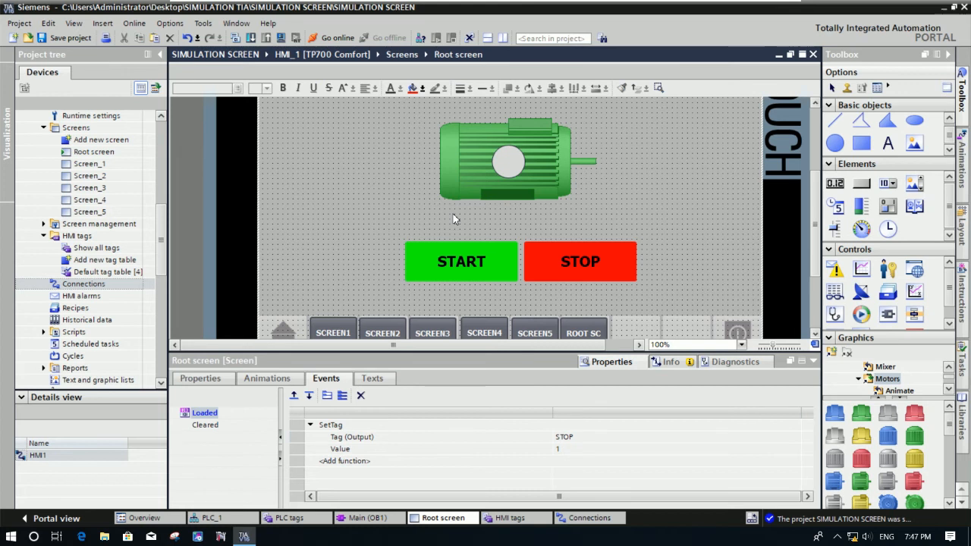
Enlarge the circle on the motor graphic slightly and nudge it back to the centre of the motor body.
{"action": "left_click", "coordinate": [507, 165]}
{"action": "left_click_drag", "start_coordinate": [523, 145], "coordinate": [540, 136]}
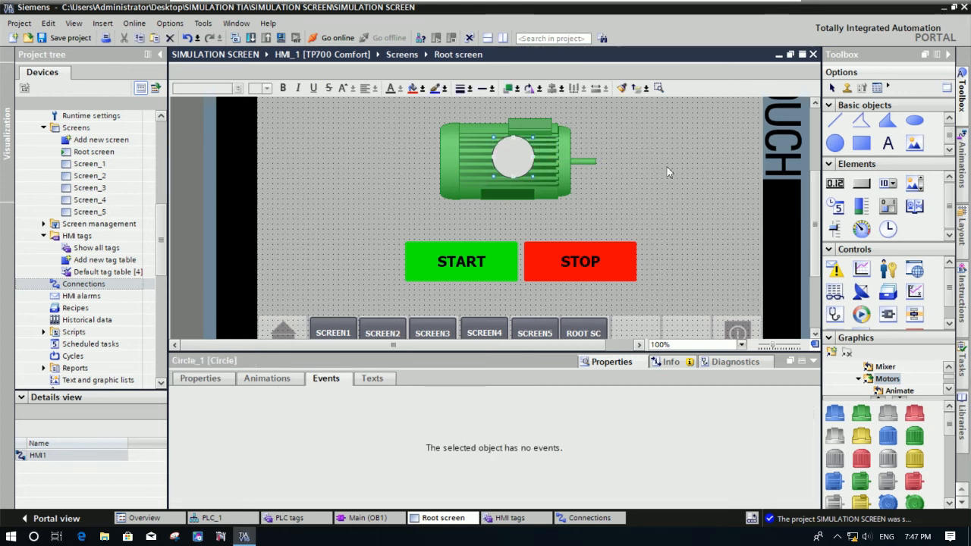
{"action": "key", "text": "Left"}
{"action": "key", "text": "Left"}
{"action": "key", "text": "Left"}
{"action": "key", "text": "Left"}
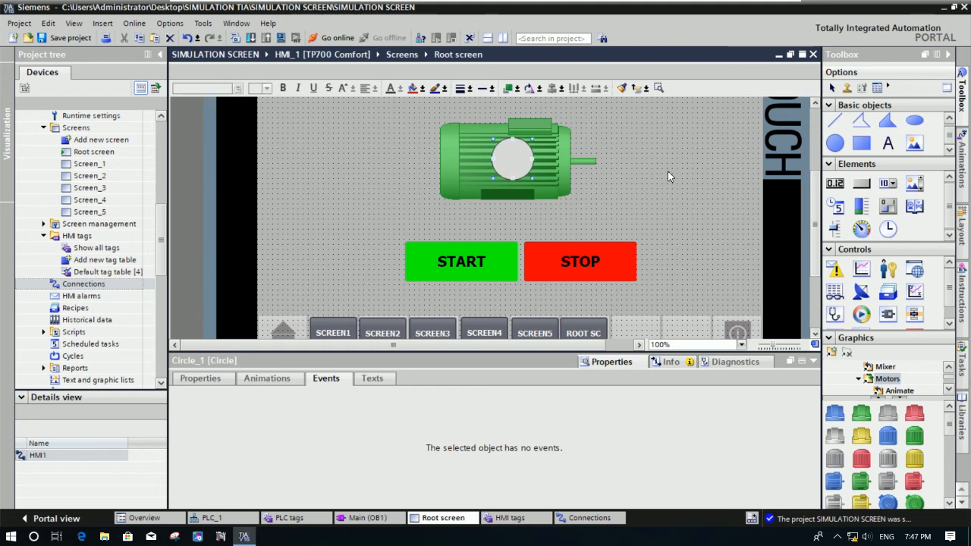
{"action": "left_click", "coordinate": [667, 173]}
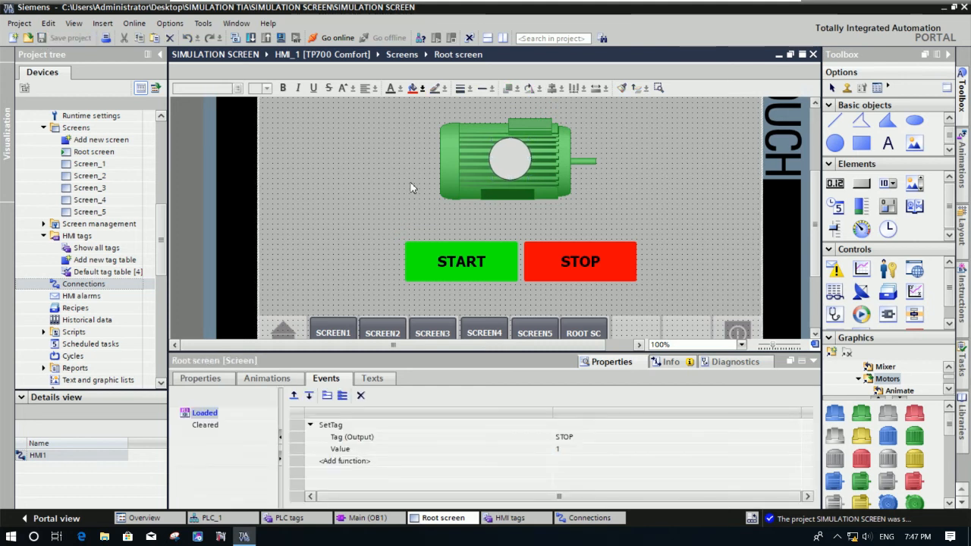
Start the simulation of PLC_1, accepting the online interfaces warning and suppressing it for future starts.
{"action": "left_click_drag", "start_coordinate": [162, 234], "coordinate": [158, 132]}
{"action": "left_click", "coordinate": [116, 152]}
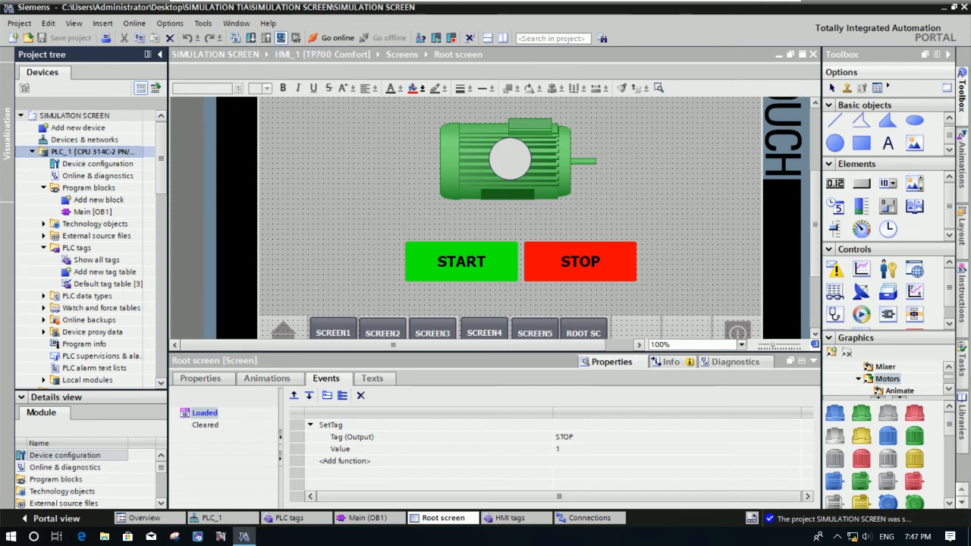
{"action": "left_click", "coordinate": [455, 273]}
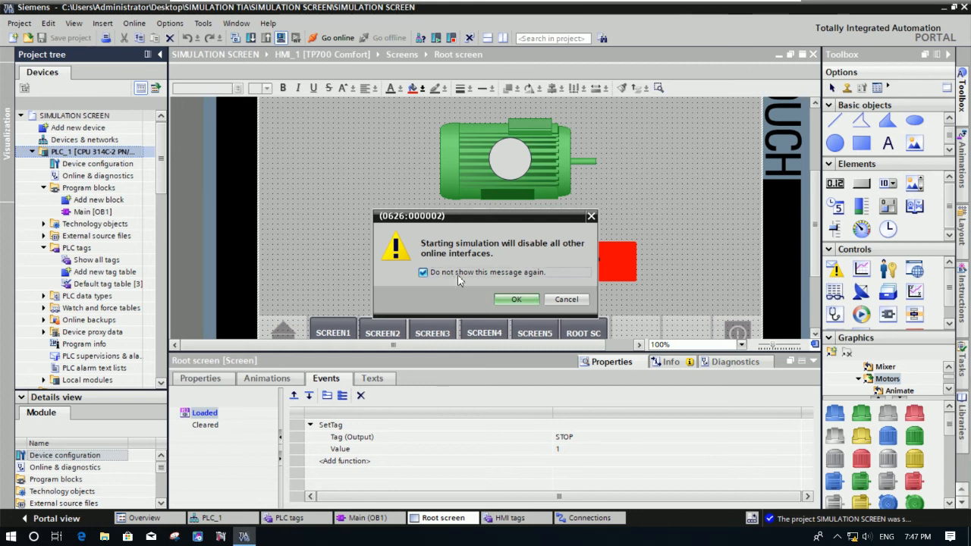
{"action": "left_click", "coordinate": [508, 299]}
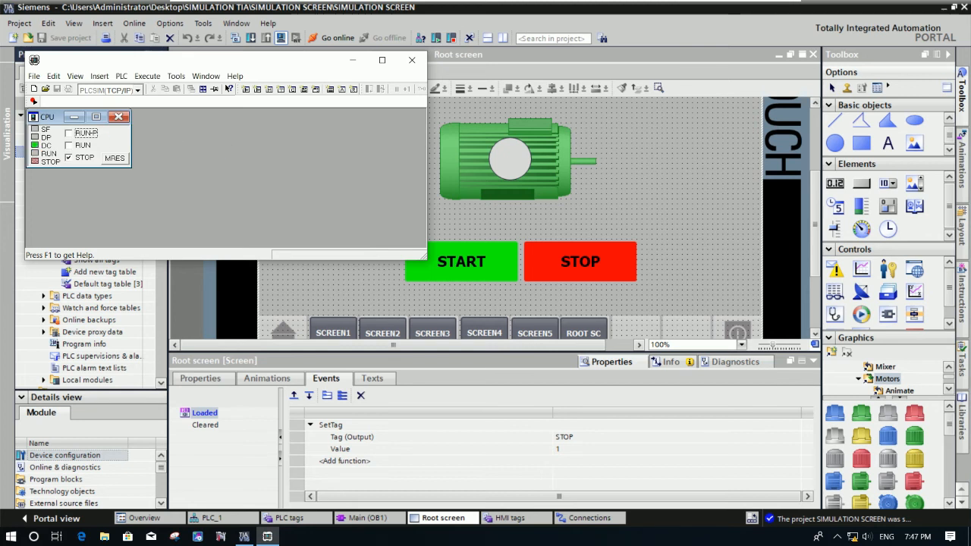
Switch the simulated CPU in S7-PLCSIM to RUN-P and minimize the simulator window.
{"action": "left_click", "coordinate": [86, 134]}
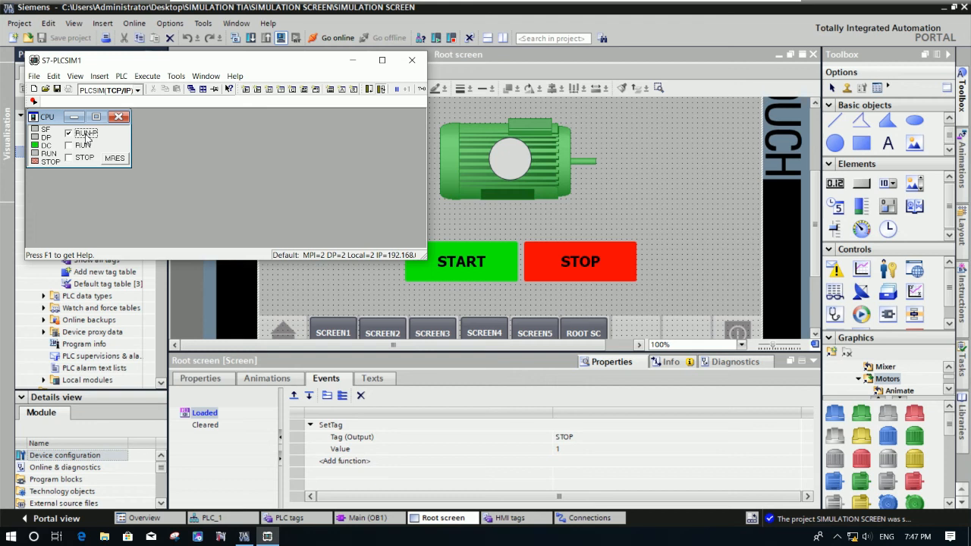
{"action": "left_click", "coordinate": [353, 60]}
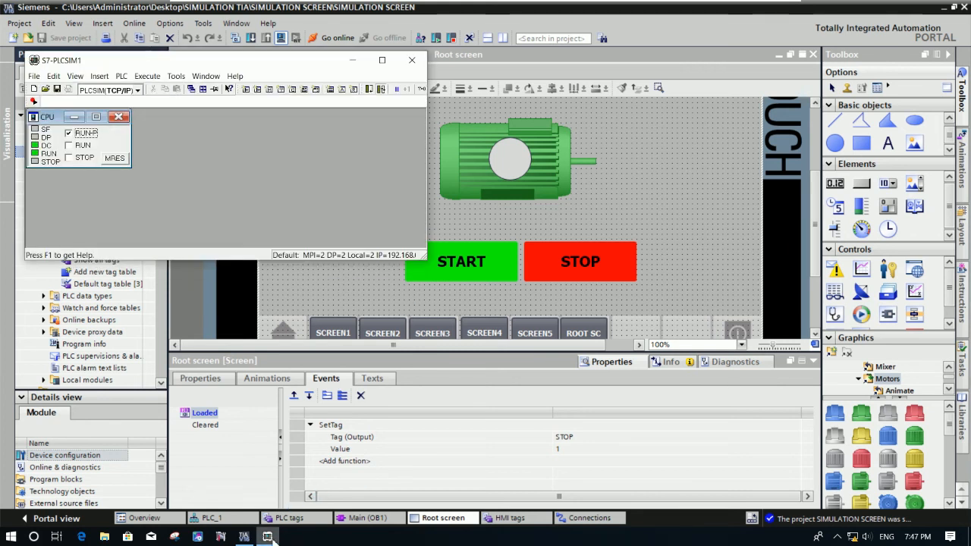
{"action": "left_click", "coordinate": [355, 61]}
Search for accessible target devices for PLC_1 over the MPI interface type and widen the device type column.
{"action": "left_click", "coordinate": [681, 170]}
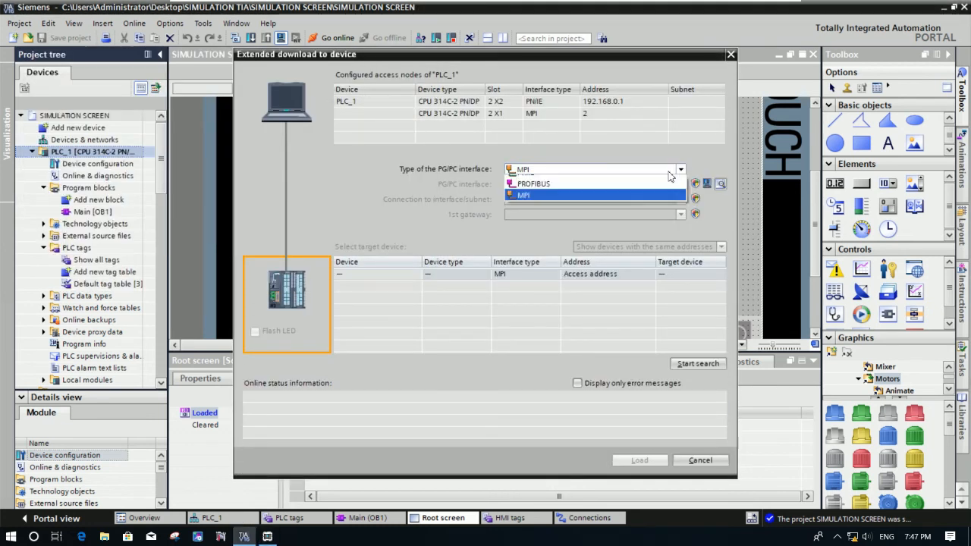
{"action": "left_click", "coordinate": [541, 218]}
{"action": "left_click", "coordinate": [697, 364]}
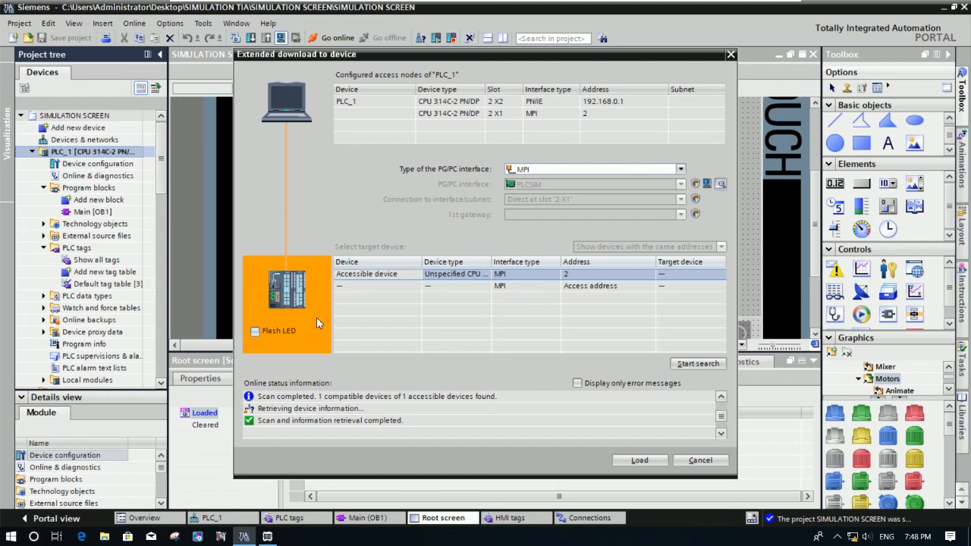
{"action": "left_click_drag", "start_coordinate": [491, 262], "coordinate": [540, 262]}
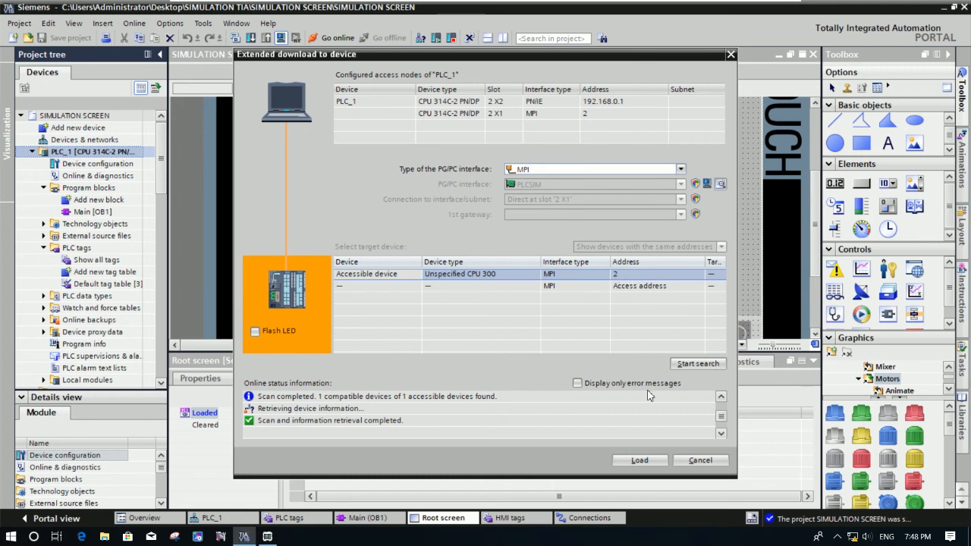
Load PLC_1 to the accessible device at MPI address 2 and finish the download.
{"action": "left_click", "coordinate": [638, 460]}
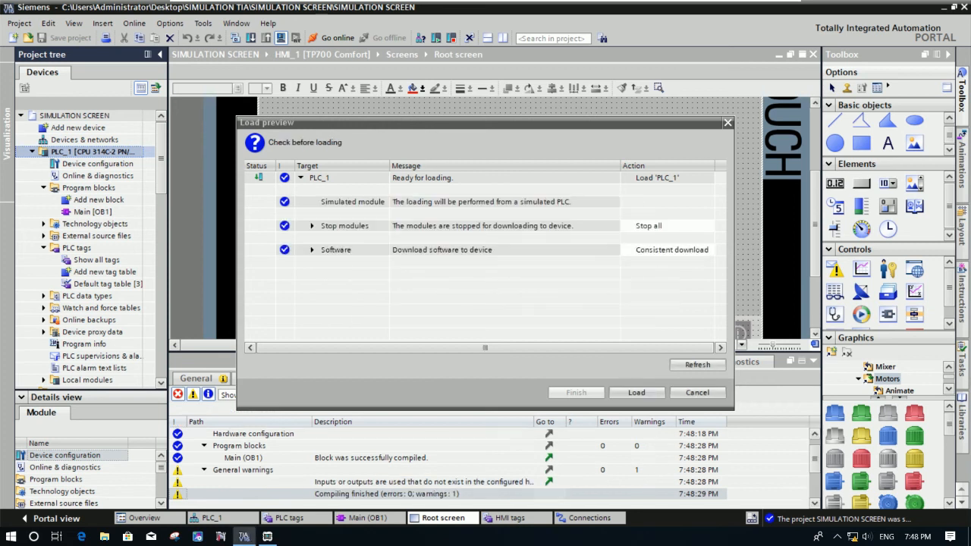
{"action": "left_click", "coordinate": [636, 393]}
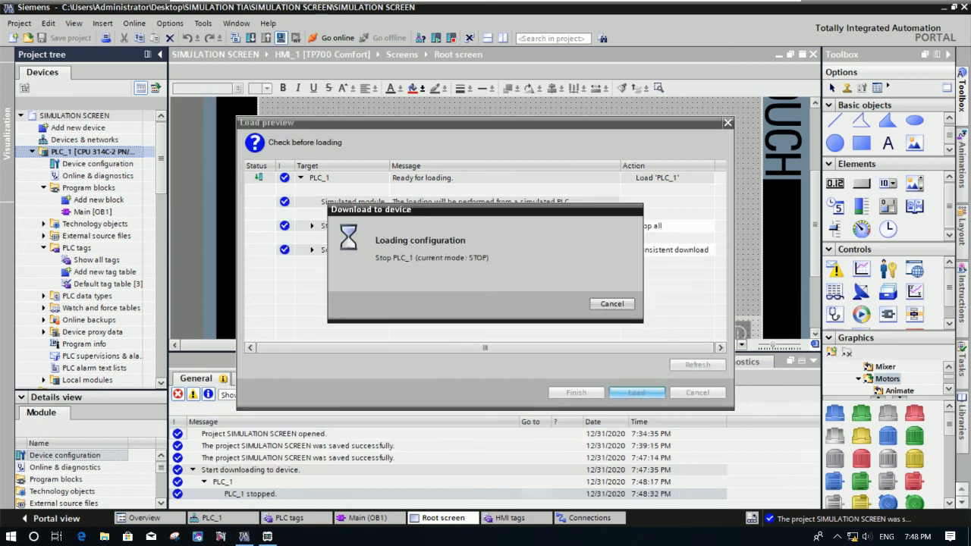
{"action": "left_click", "coordinate": [581, 392]}
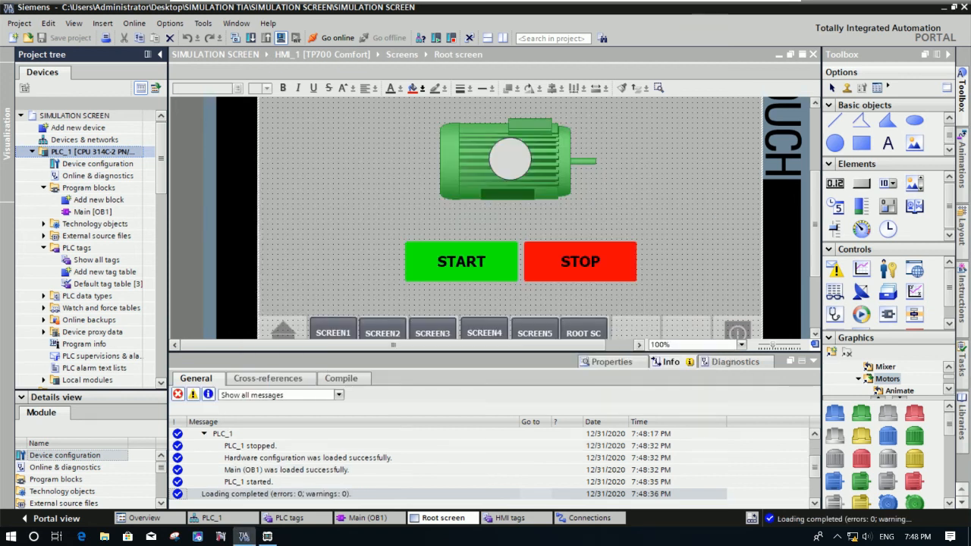
Turn on online monitoring of the ladder logic in Main [OB1].
{"action": "left_click", "coordinate": [357, 518]}
{"action": "left_click", "coordinate": [598, 88]}
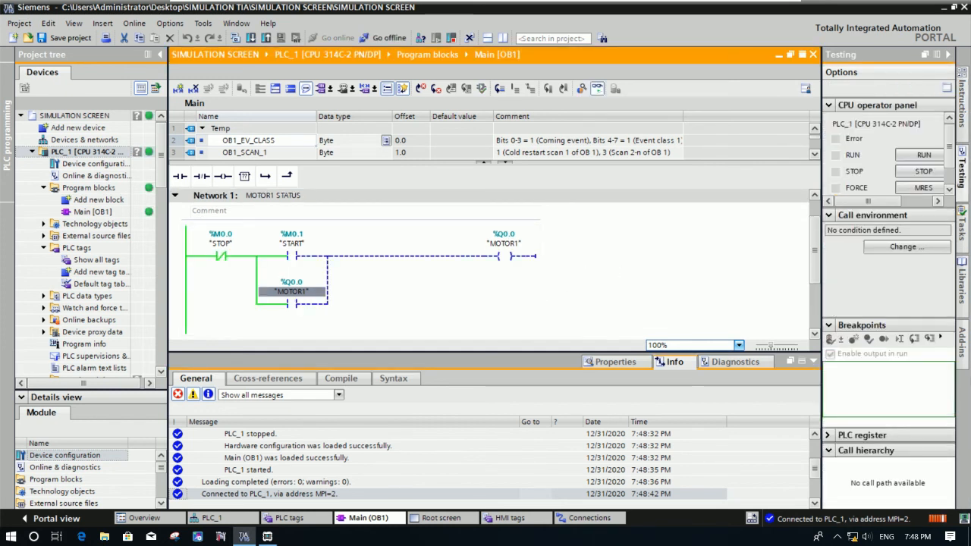
Start the runtime simulation of HMI_1 [TP700 Comfort].
{"action": "left_click_drag", "start_coordinate": [161, 178], "coordinate": [166, 235]}
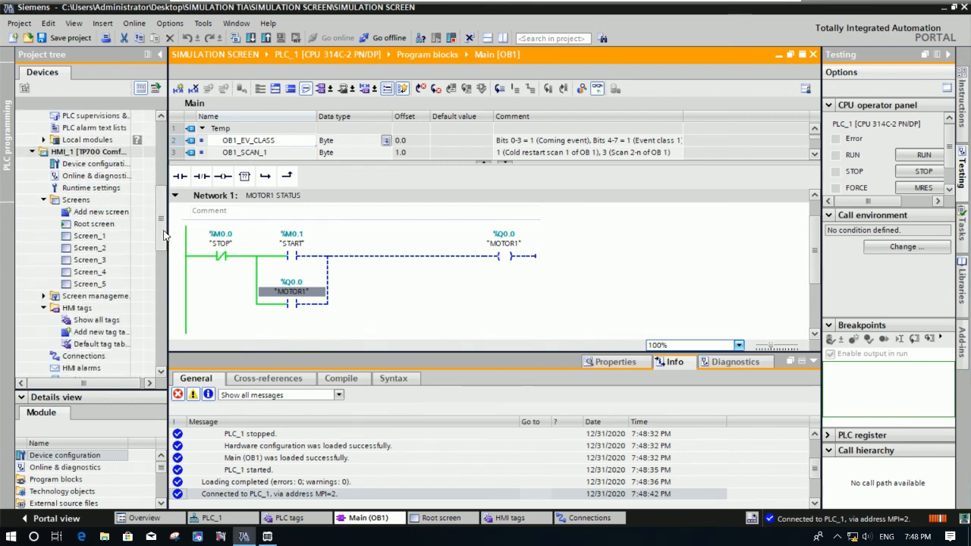
{"action": "left_click", "coordinate": [90, 152]}
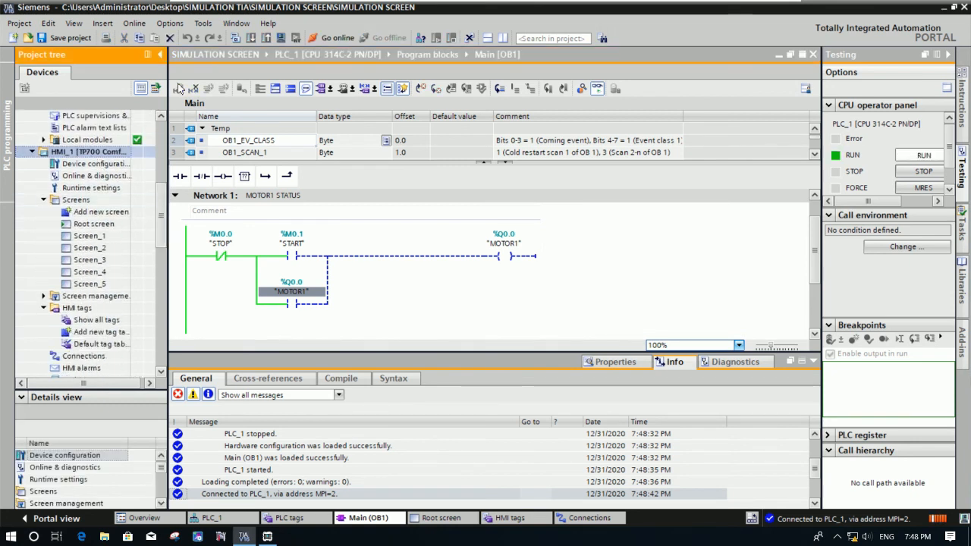
{"action": "left_click", "coordinate": [281, 38]}
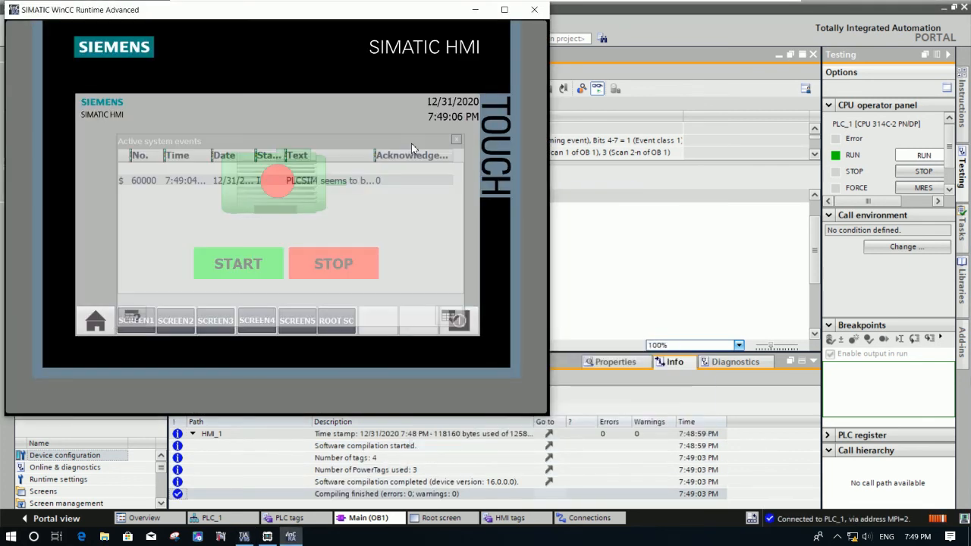
Arrange the HMI runtime window beside the monitored ladder network, collapsing the project tree to make room.
{"action": "left_click_drag", "start_coordinate": [330, 15], "coordinate": [804, 40]}
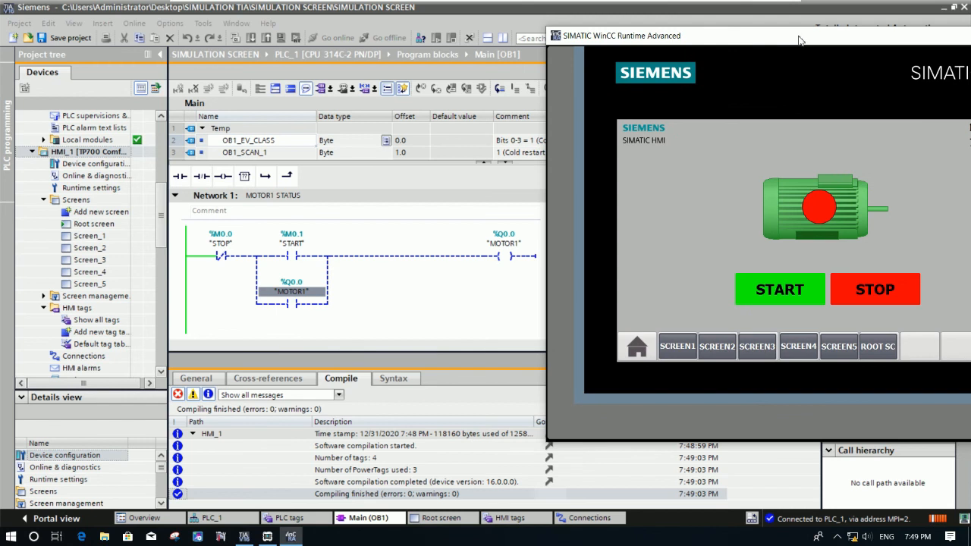
{"action": "left_click", "coordinate": [160, 55]}
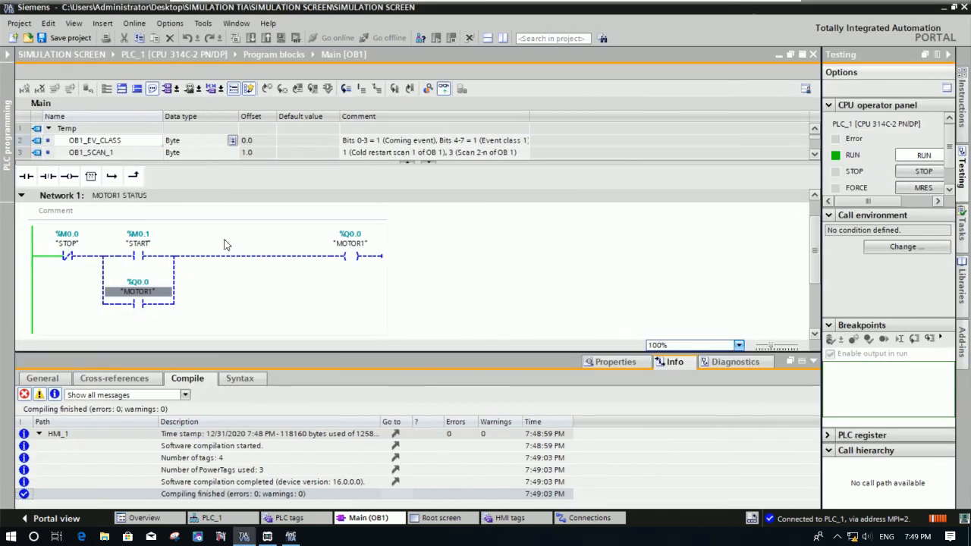
{"action": "left_click", "coordinate": [289, 537]}
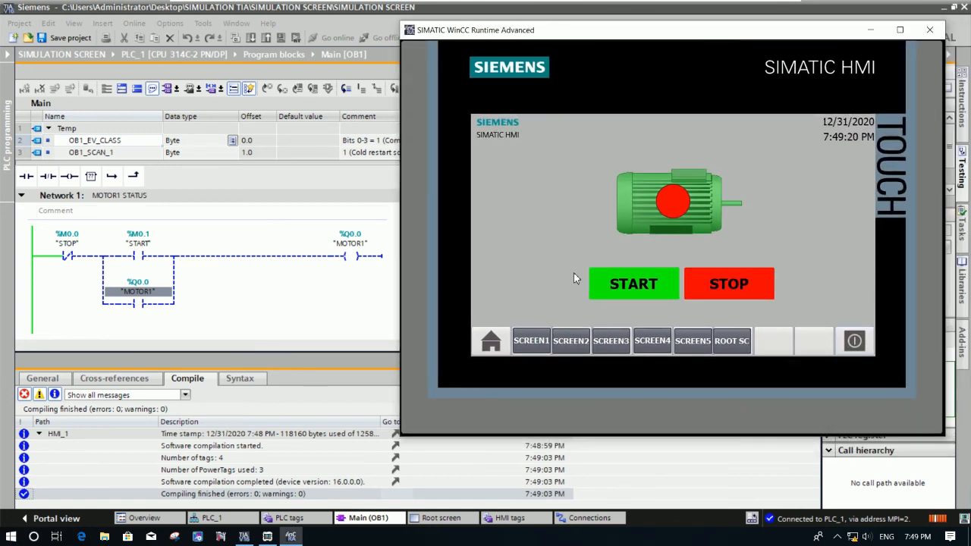
Test the motor control by alternately operating STOP and START on the simulated HMI, ending with START.
{"action": "left_click", "coordinate": [721, 286]}
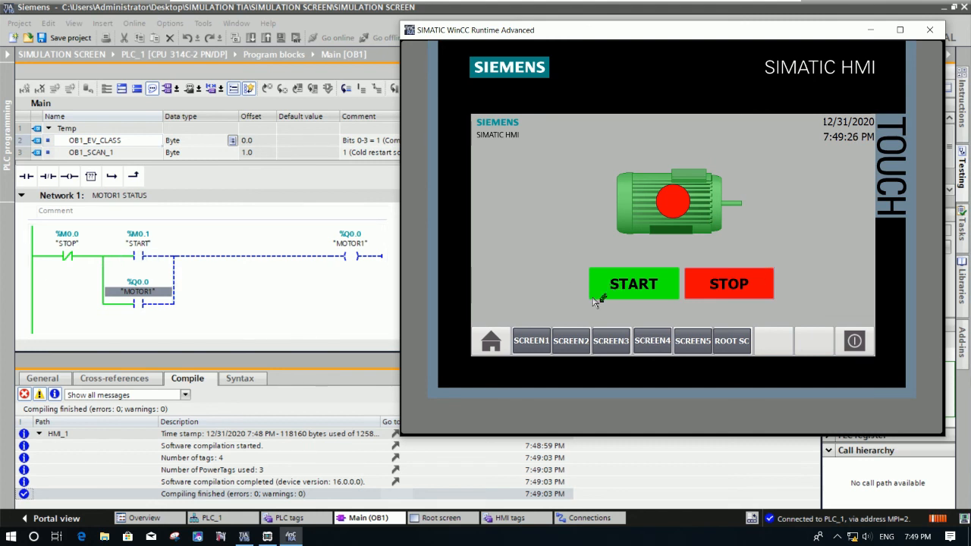
{"action": "left_click", "coordinate": [622, 295]}
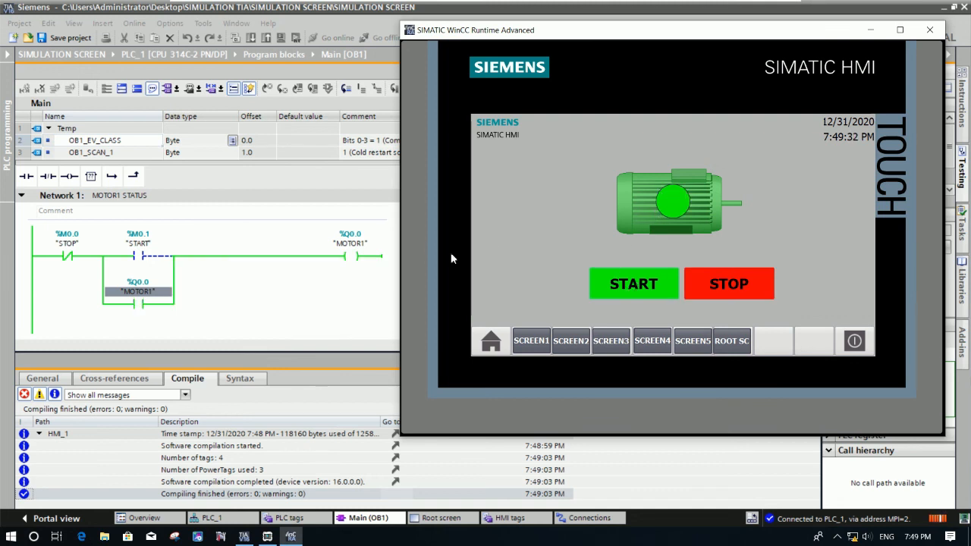
{"action": "left_click", "coordinate": [740, 292]}
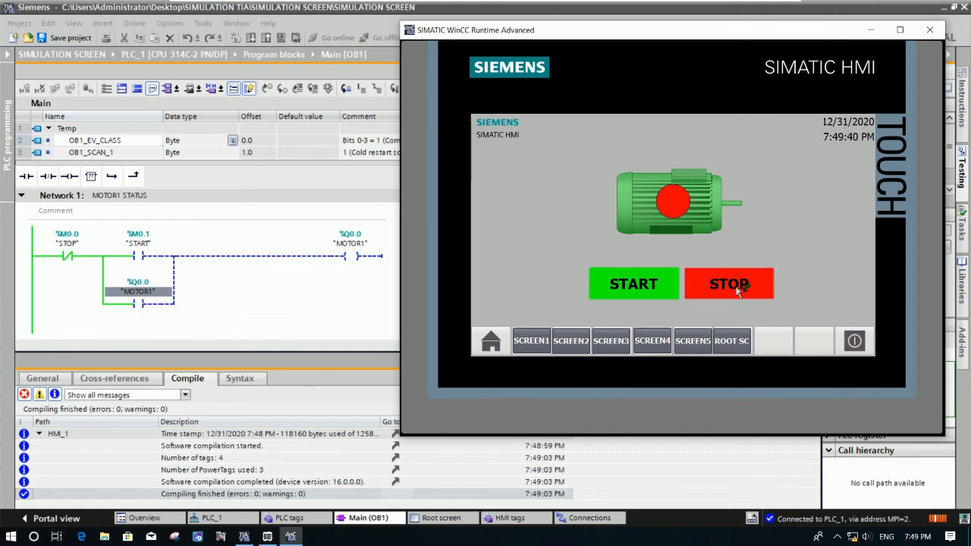
{"action": "left_click", "coordinate": [644, 295]}
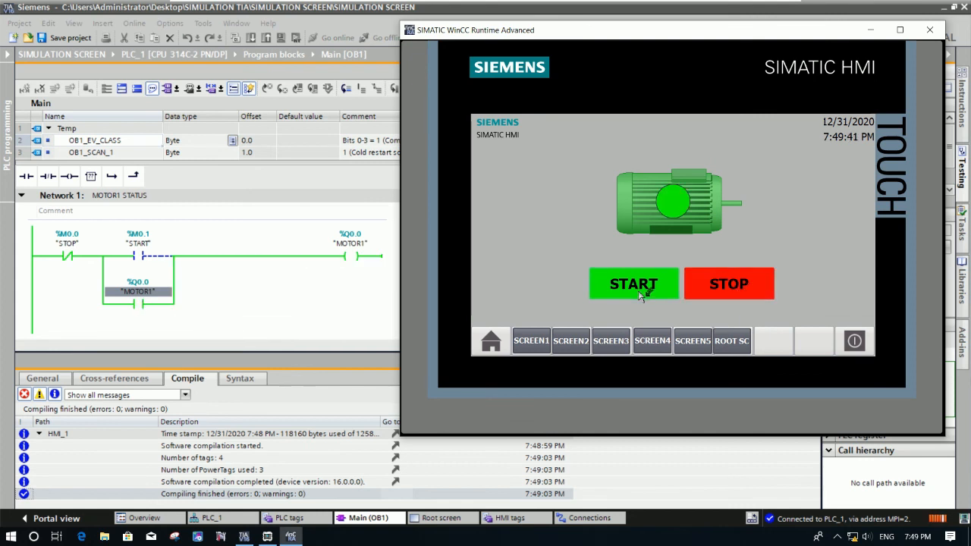
{"action": "left_click", "coordinate": [717, 289]}
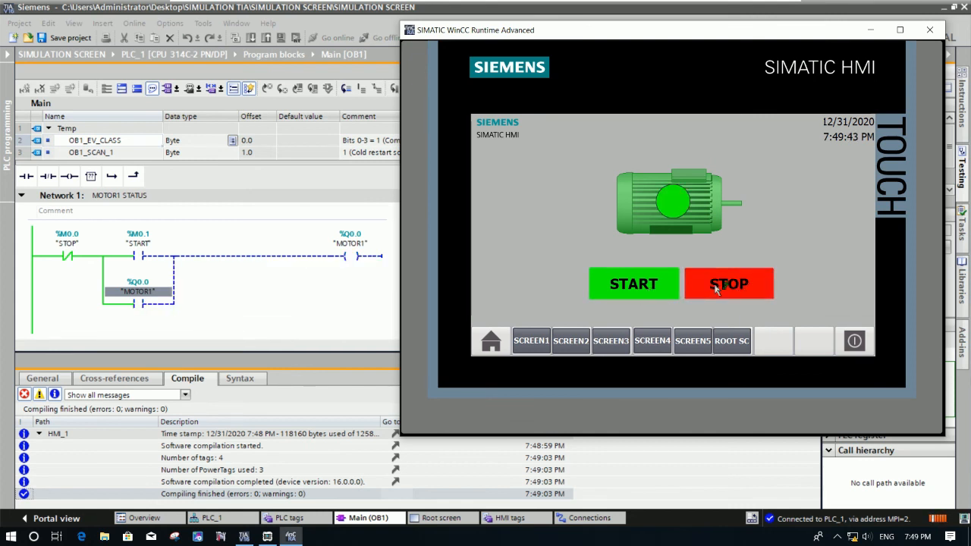
{"action": "left_click", "coordinate": [641, 287]}
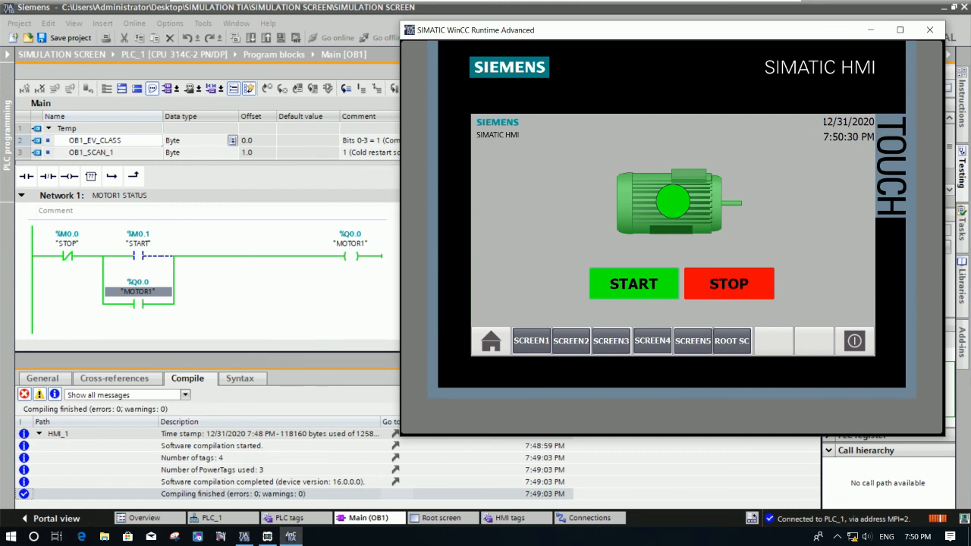
{"action": "left_click", "coordinate": [716, 287]}
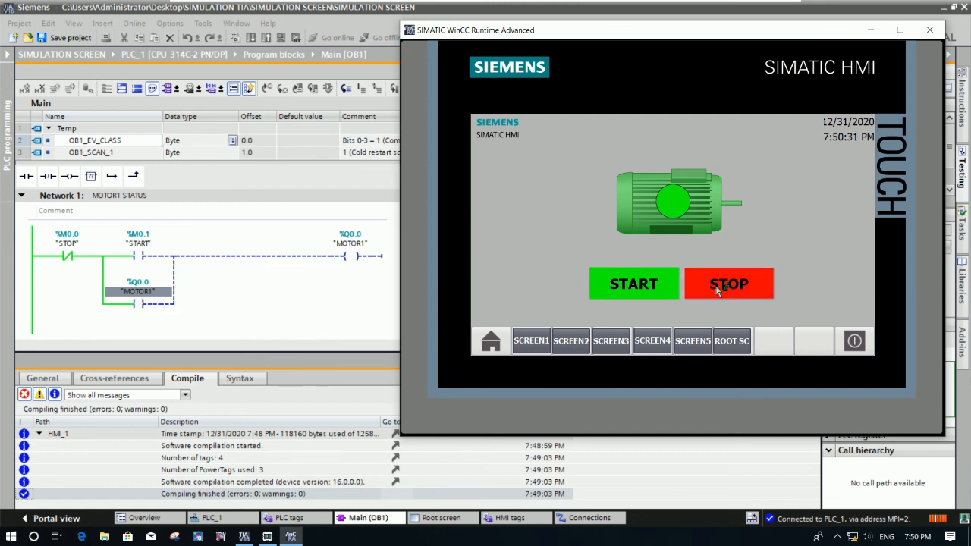
{"action": "left_click", "coordinate": [651, 285]}
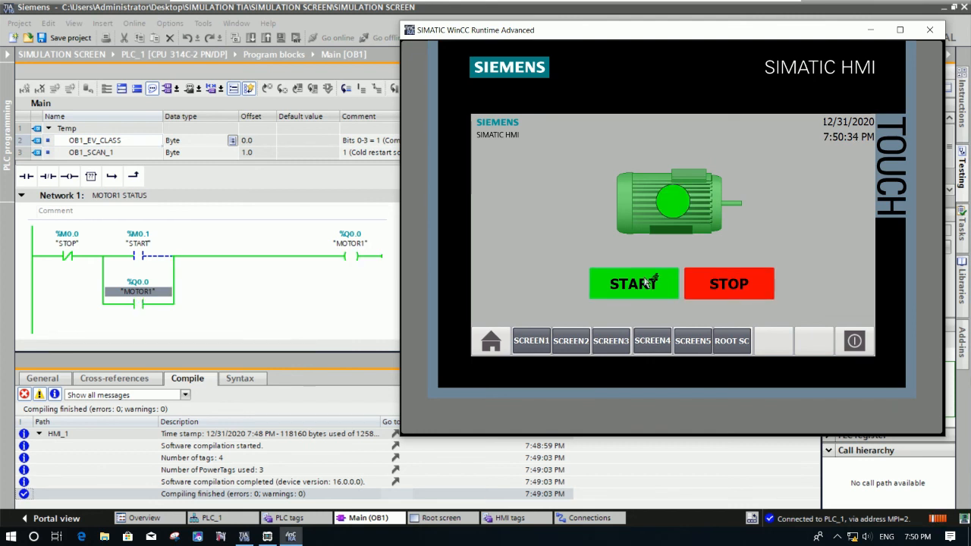